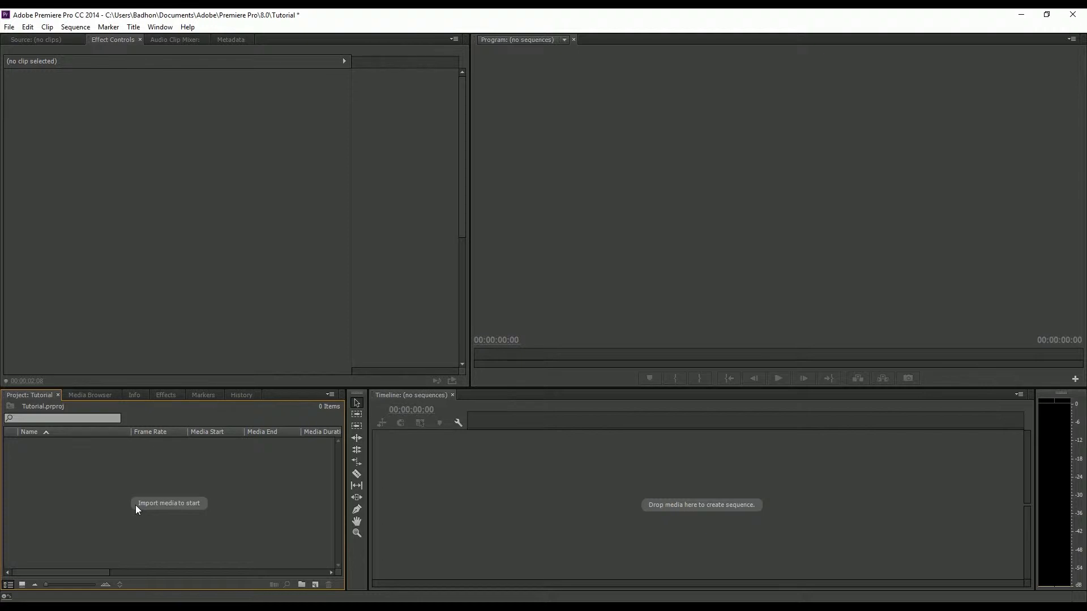
- Import the six video clips from Shot 1 WIDE through Shot 6 INSERTS into the project
{"action": "double_click", "coordinate": [131, 482]}
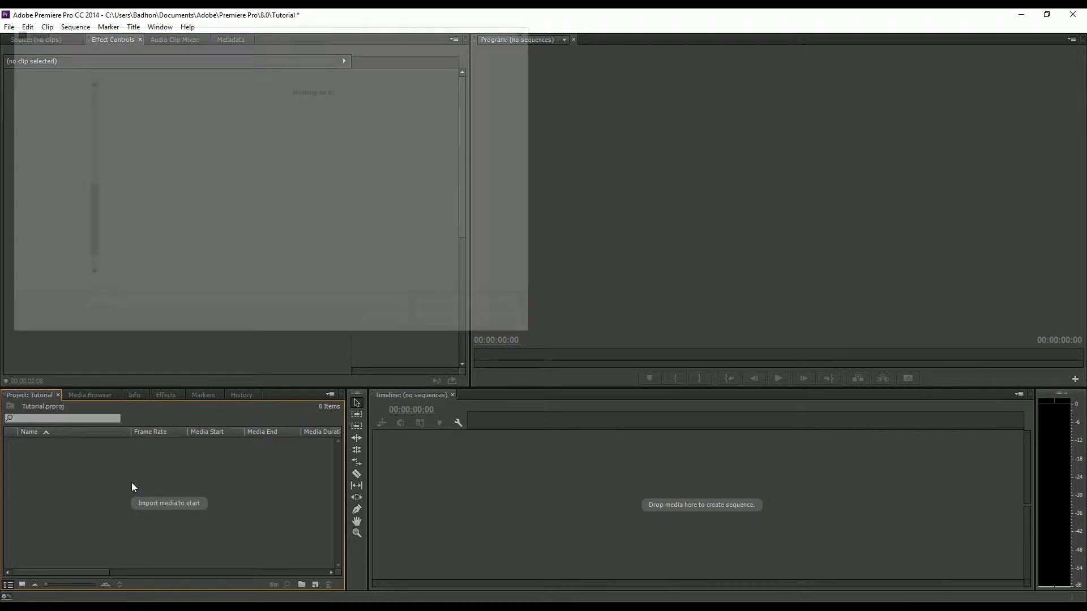
{"action": "left_click", "coordinate": [318, 122]}
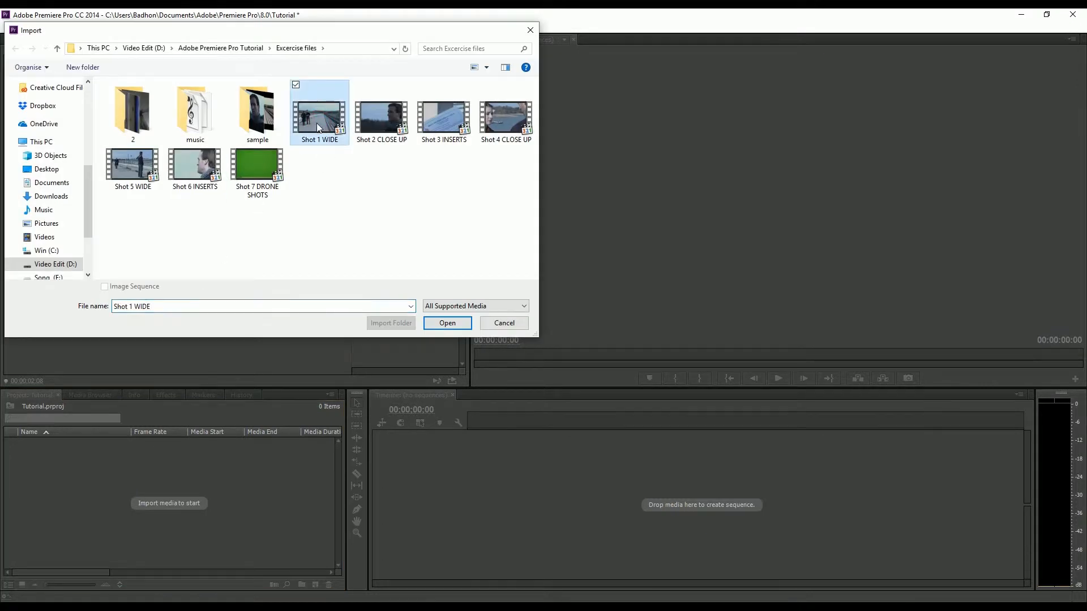
{"action": "left_click", "coordinate": [194, 166], "text": "shift"}
{"action": "left_click", "coordinate": [448, 323]}
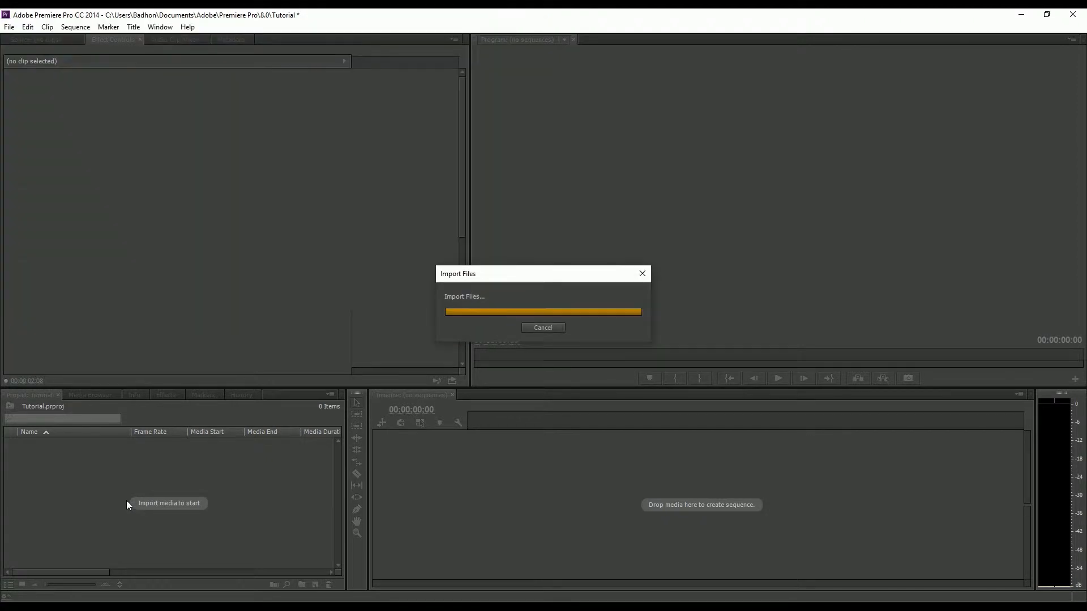
- Create a new sequence from the Shot 1 WIDE.mp4 clip and rename the sequence "seq 1"
{"action": "left_click_drag", "start_coordinate": [39, 450], "coordinate": [542, 486]}
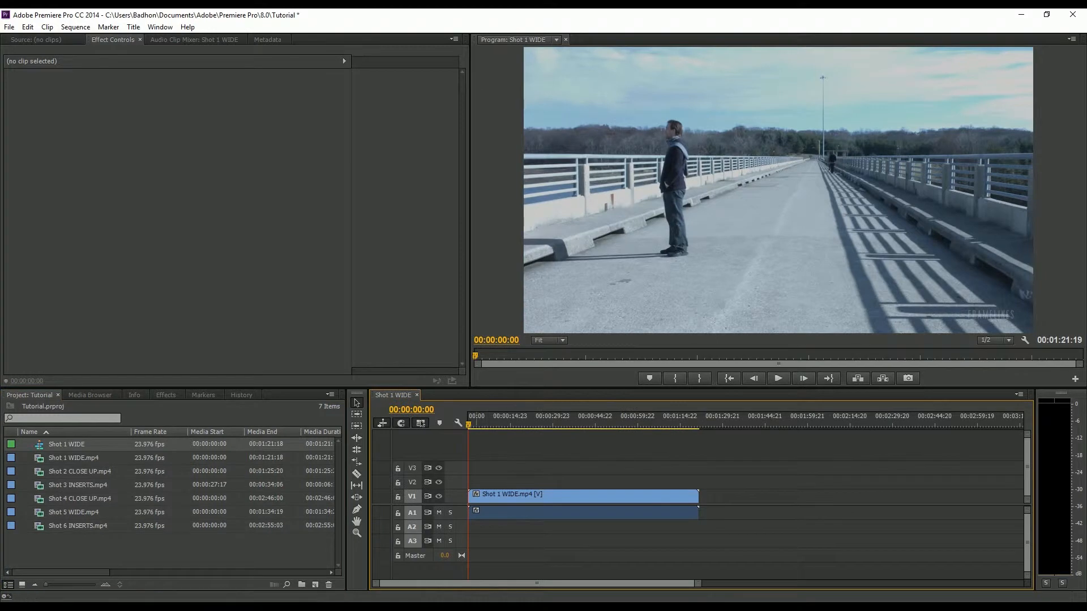
{"action": "left_click", "coordinate": [73, 445]}
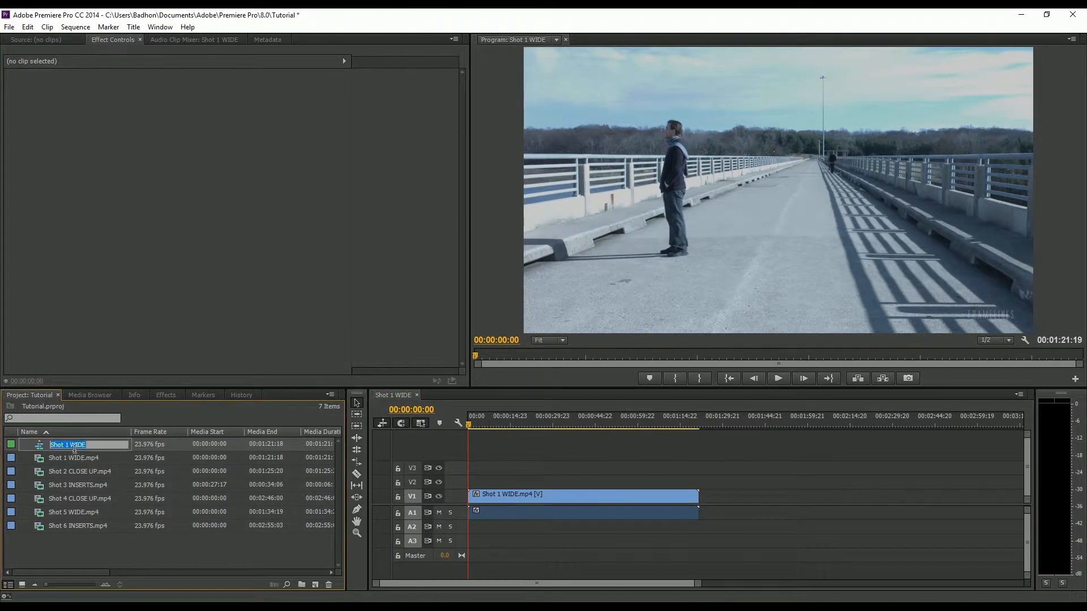
{"action": "type", "text": "S"}
{"action": "left_click", "coordinate": [85, 556]}
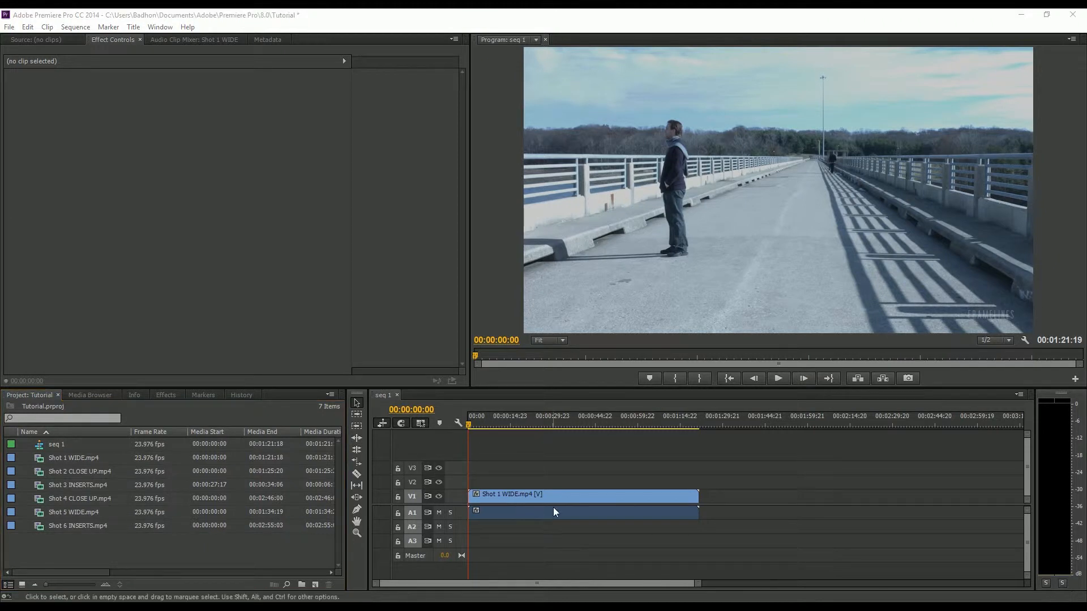
- Place Shot 2 CLOSE UP.mp4 directly after Shot 1 WIDE.mp4 on track V1 and scrub across the cut
{"action": "left_click_drag", "start_coordinate": [100, 471], "coordinate": [700, 514]}
{"action": "left_click", "coordinate": [684, 422]}
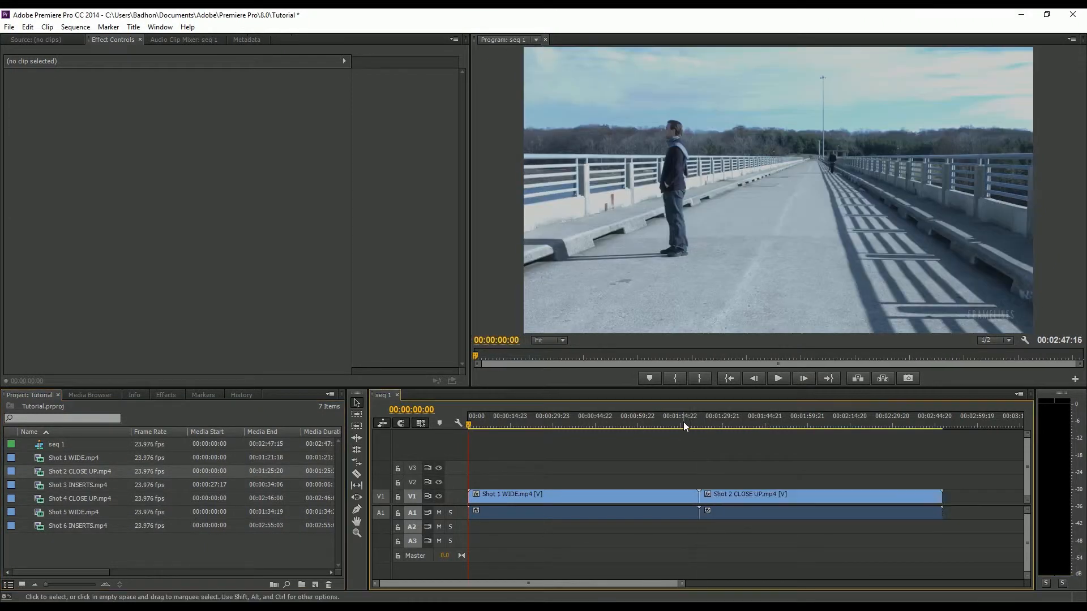
{"action": "left_click_drag", "start_coordinate": [687, 422], "coordinate": [704, 423]}
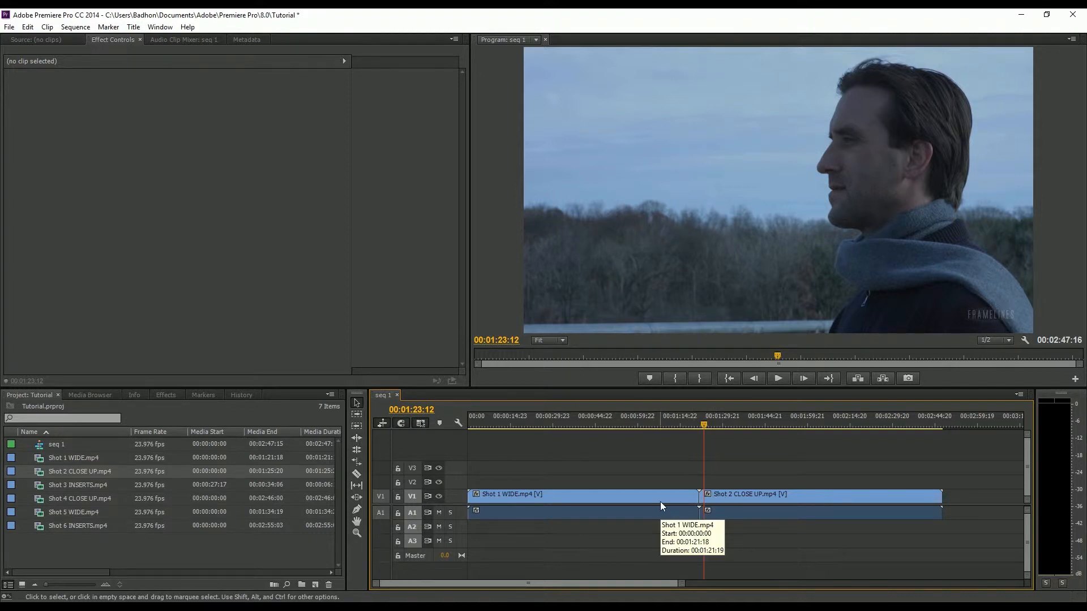
{"action": "left_click", "coordinate": [685, 420]}
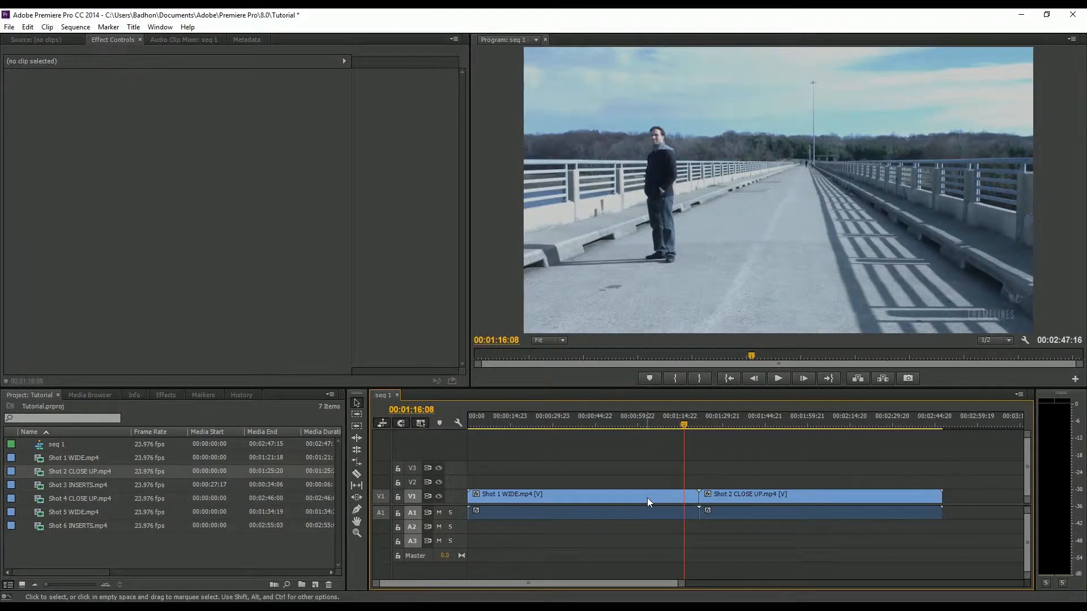
- Apply the Cube Spin video transition from the 3D Motion category to the cut between Shot 1 WIDE and Shot 2 CLOSE UP
{"action": "left_click", "coordinate": [167, 397]}
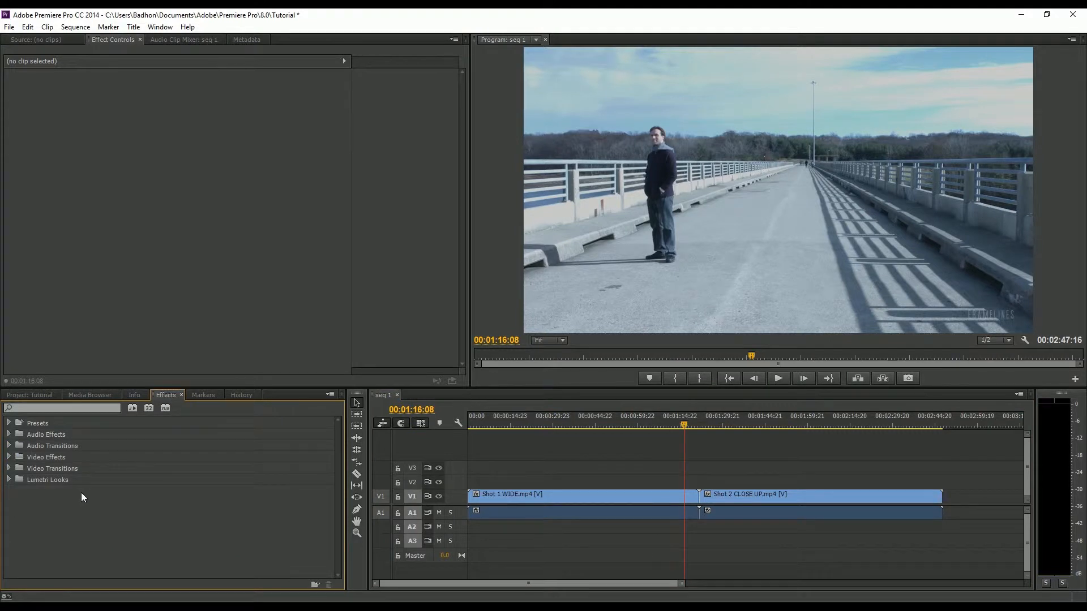
{"action": "left_click", "coordinate": [10, 468]}
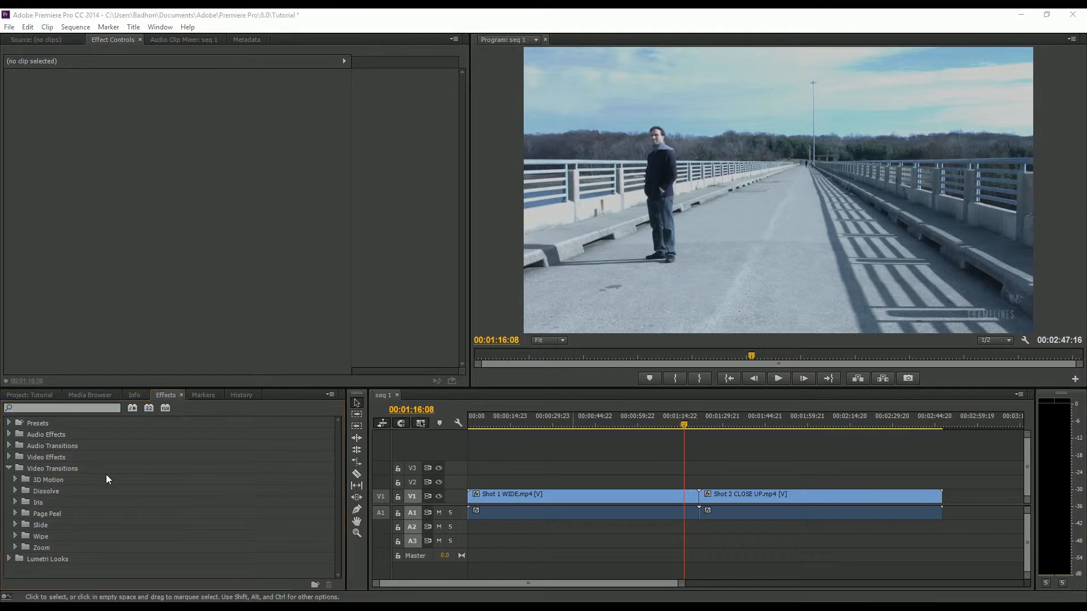
{"action": "left_click", "coordinate": [16, 480]}
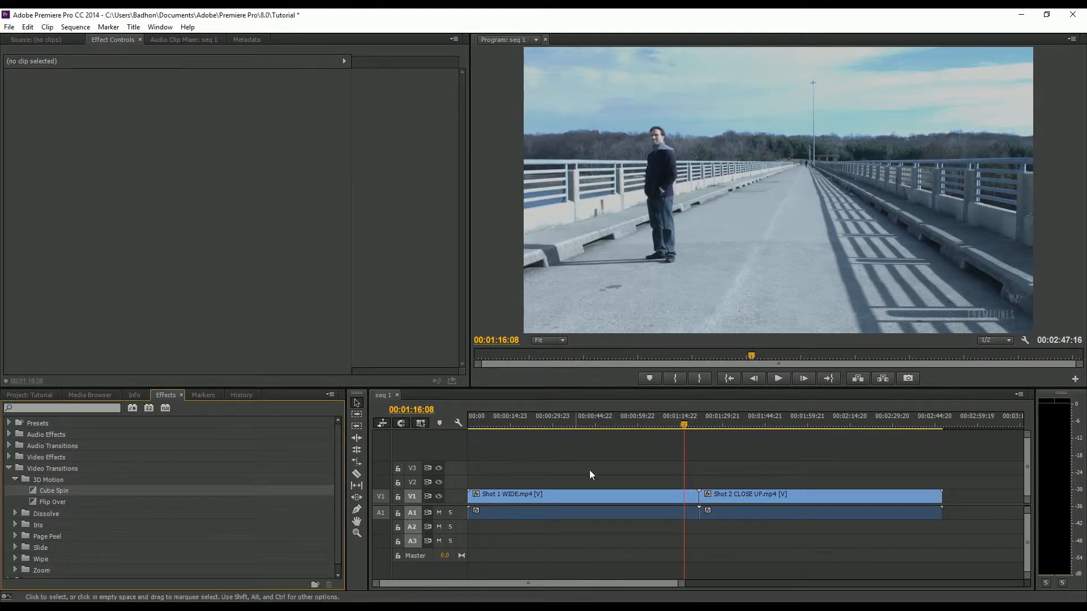
{"action": "left_click", "coordinate": [687, 422]}
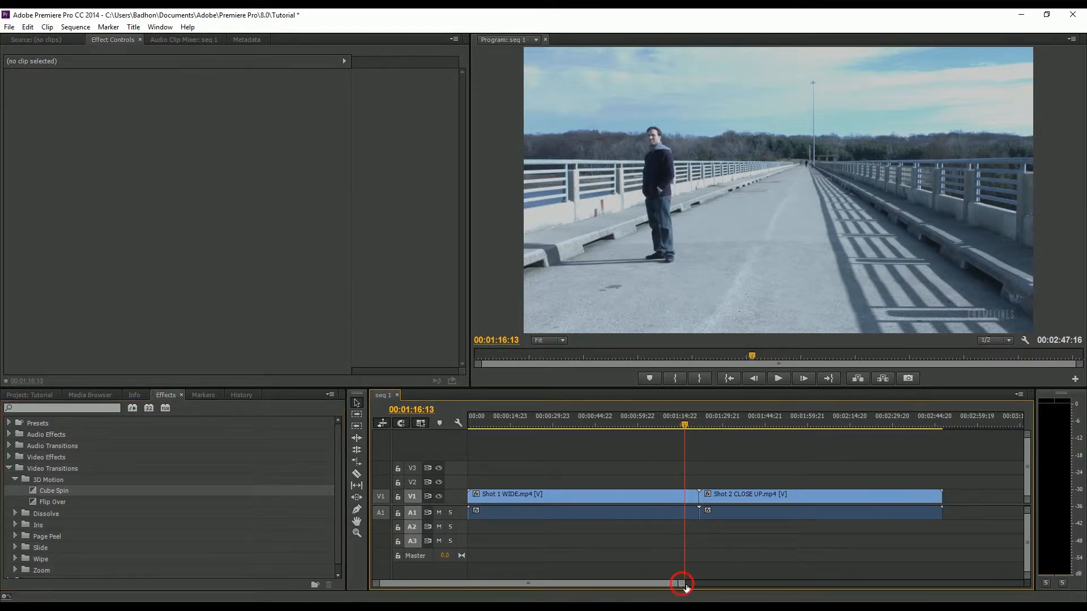
{"action": "left_click_drag", "start_coordinate": [683, 585], "coordinate": [495, 583]}
{"action": "left_click", "coordinate": [698, 419]}
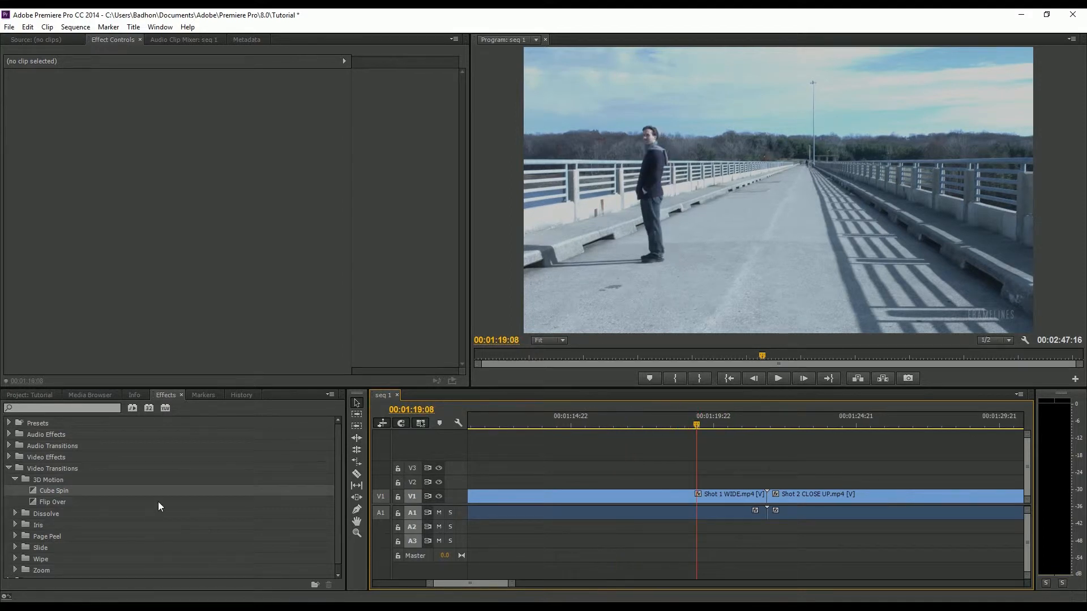
{"action": "left_click_drag", "start_coordinate": [31, 491], "coordinate": [769, 497]}
{"action": "left_click", "coordinate": [626, 318]}
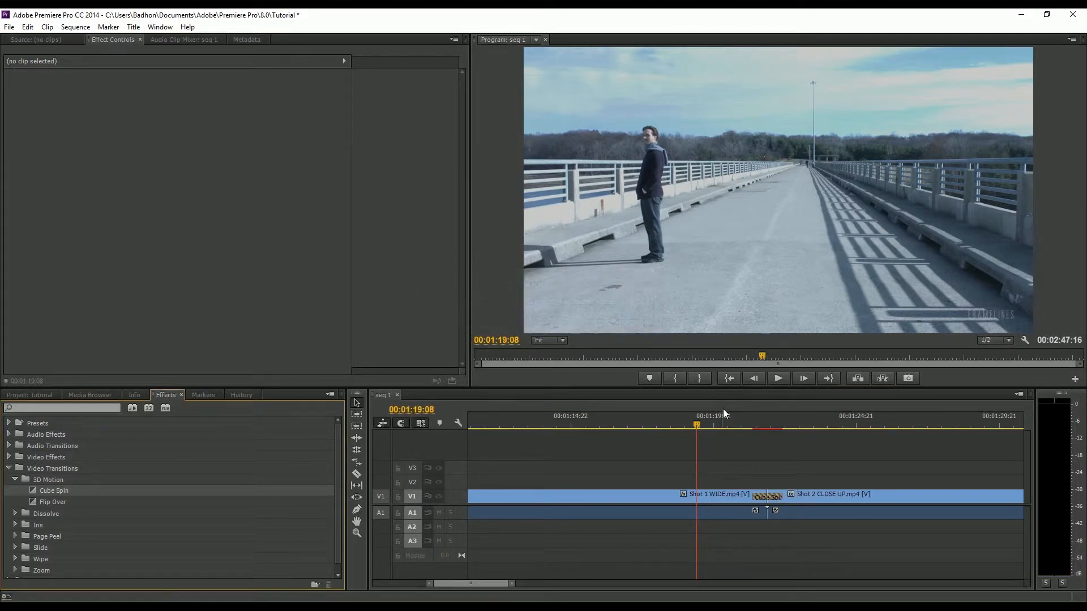
- Play back the Cube Spin transition, then return the playhead to about 00:01:20:02, just before it
{"action": "left_click", "coordinate": [736, 415]}
{"action": "left_click", "coordinate": [777, 378]}
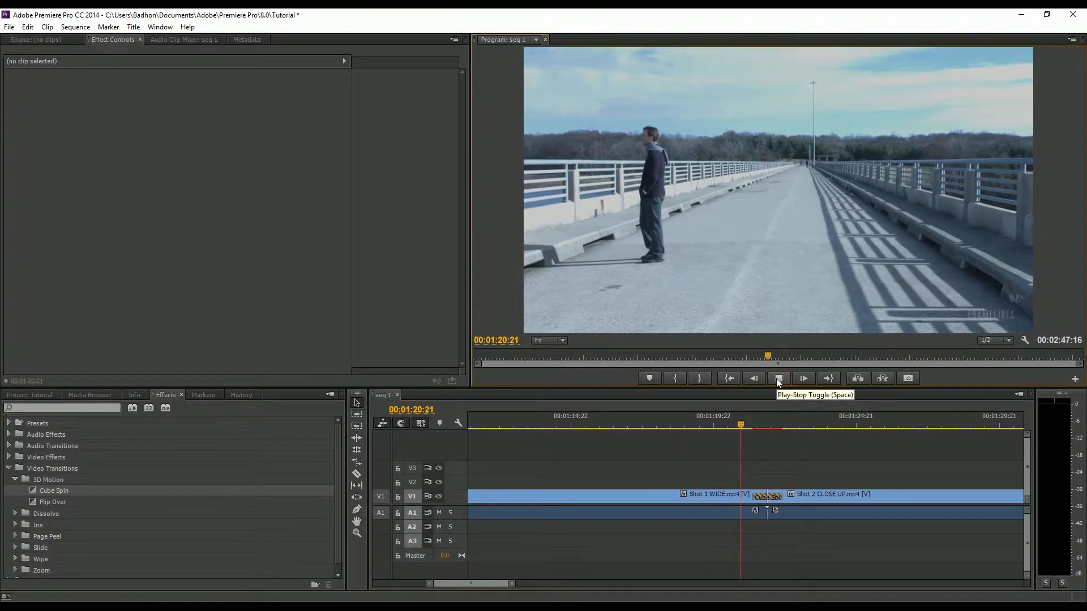
{"action": "left_click", "coordinate": [776, 378]}
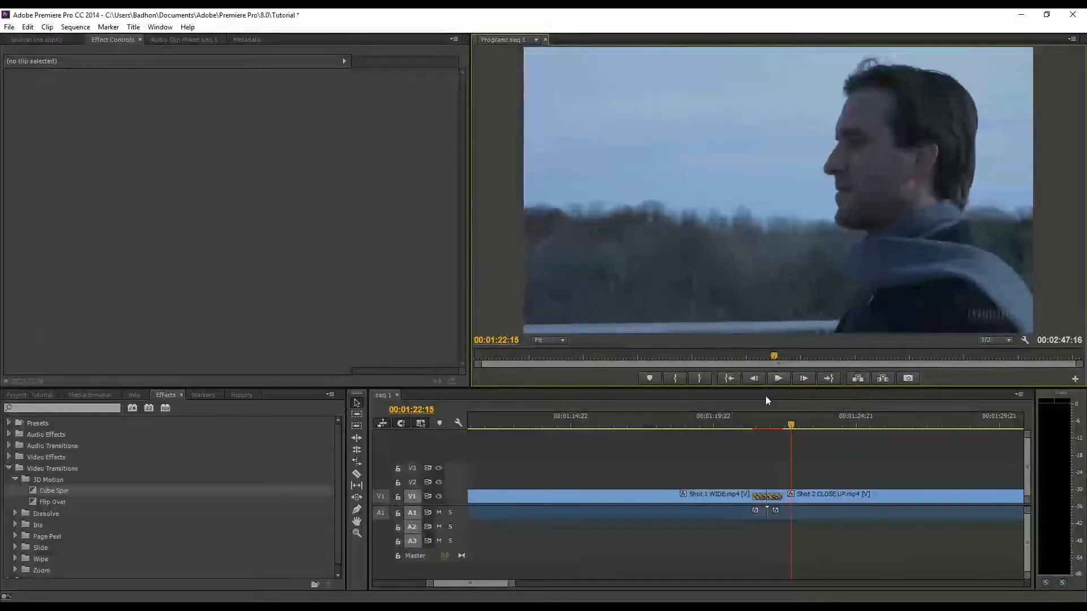
{"action": "mouse_move", "coordinate": [738, 418]}
{"action": "left_mouse_down"}
{"action": "mouse_move", "coordinate": [790, 429]}
{"action": "mouse_move", "coordinate": [749, 434]}
{"action": "left_mouse_up"}
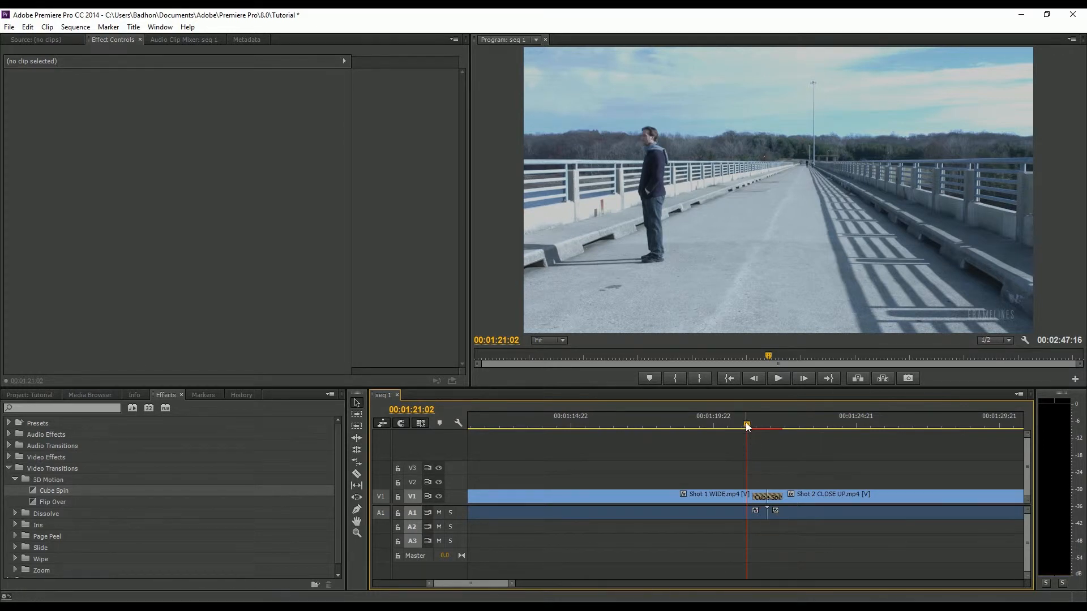
{"action": "left_click_drag", "start_coordinate": [747, 425], "coordinate": [718, 426]}
- Lengthen the Cube Spin transition to a duration of 00:00:02:08 by extending its start and end, playing it back in between
{"action": "left_click_drag", "start_coordinate": [761, 500], "coordinate": [734, 500]}
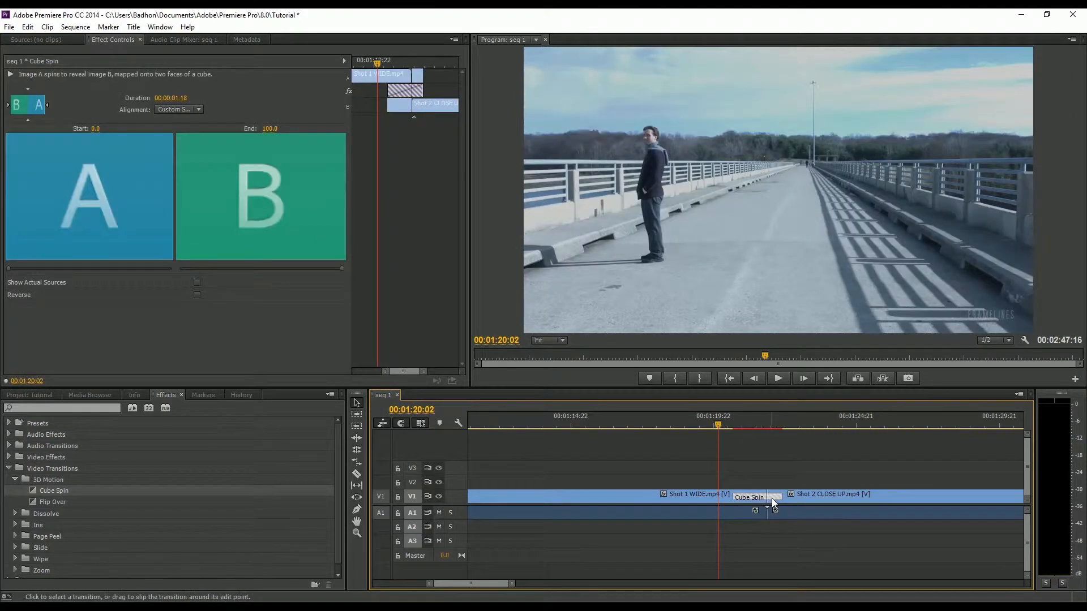
{"action": "left_click", "coordinate": [777, 380]}
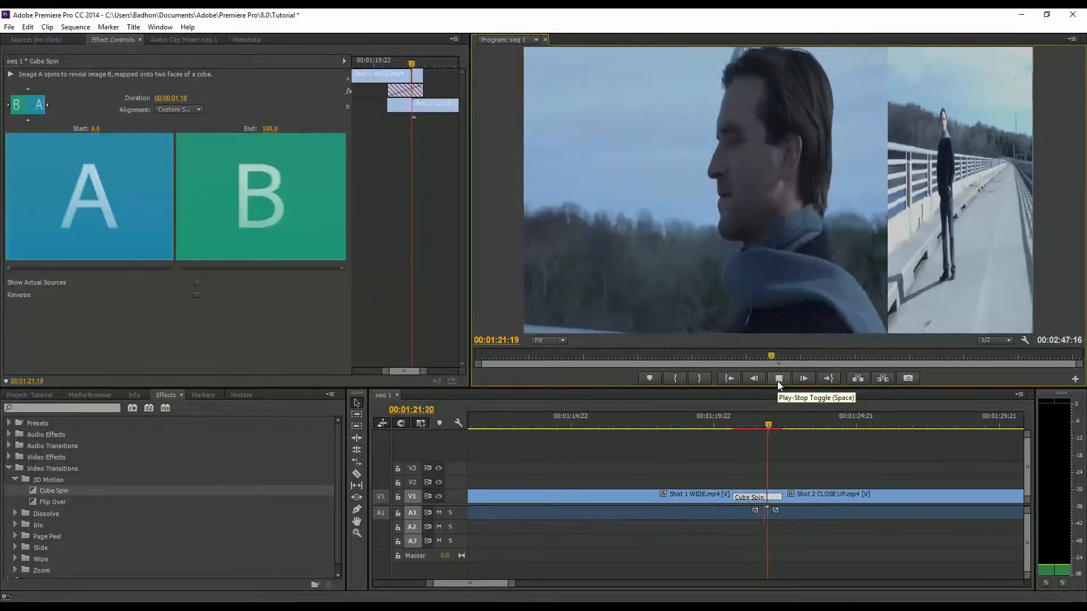
{"action": "left_click", "coordinate": [778, 382]}
{"action": "left_click_drag", "start_coordinate": [770, 424], "coordinate": [722, 423]}
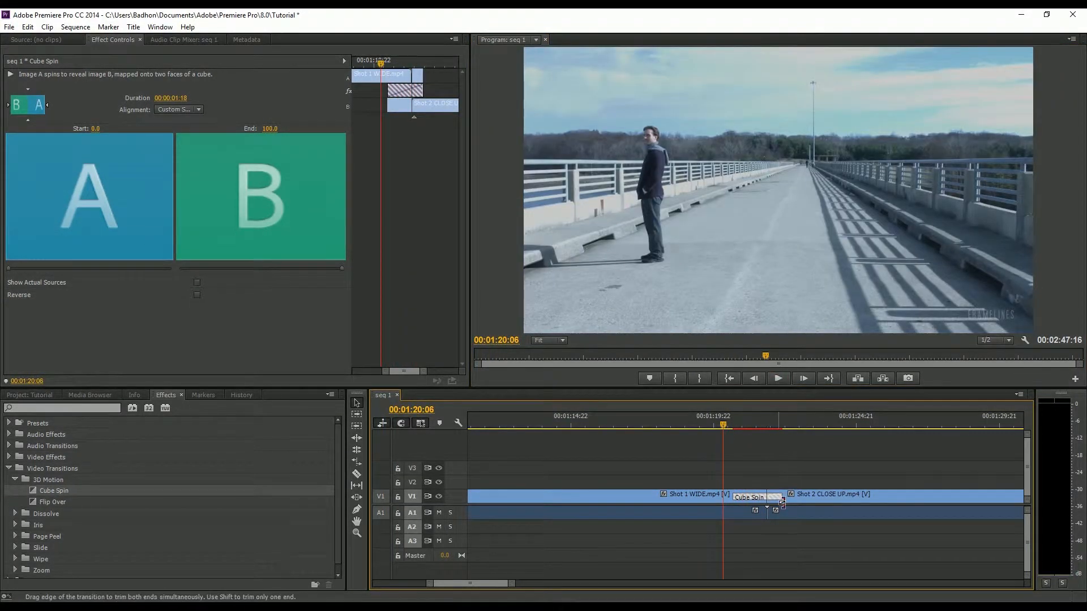
{"action": "left_click_drag", "start_coordinate": [782, 497], "coordinate": [798, 497]}
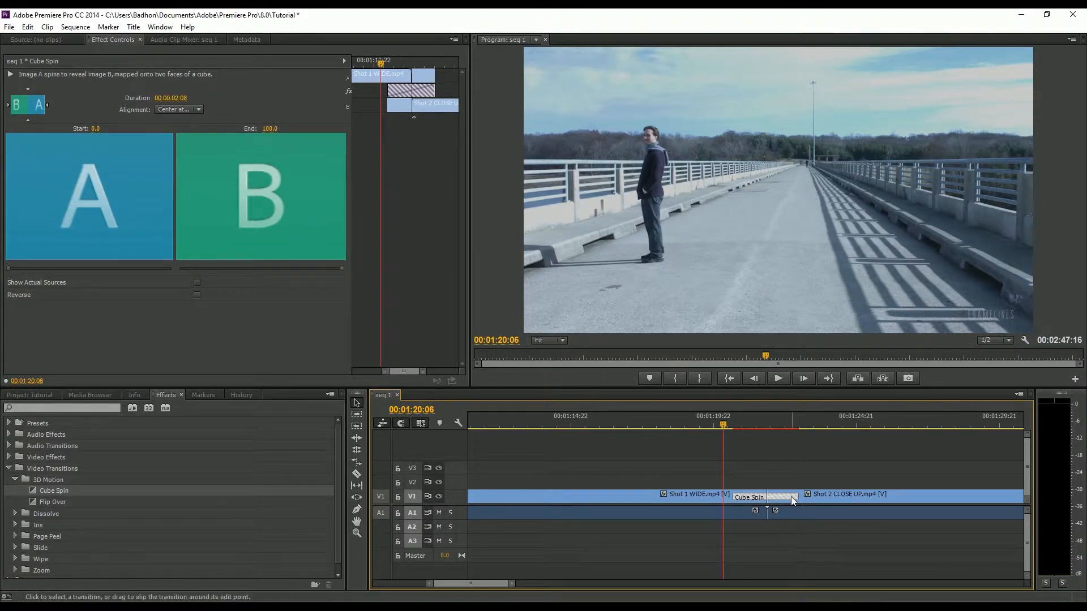
{"action": "left_click", "coordinate": [834, 468]}
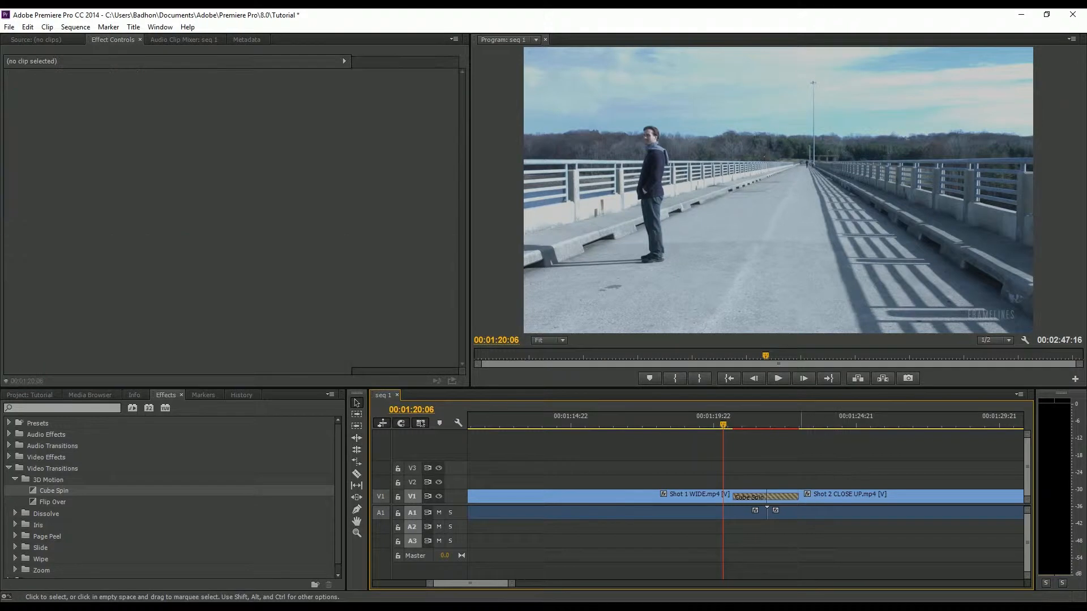
- Replace the Cube Spin transition at the cut with Cross Dissolve from the Dissolve category
{"action": "left_click", "coordinate": [789, 496]}
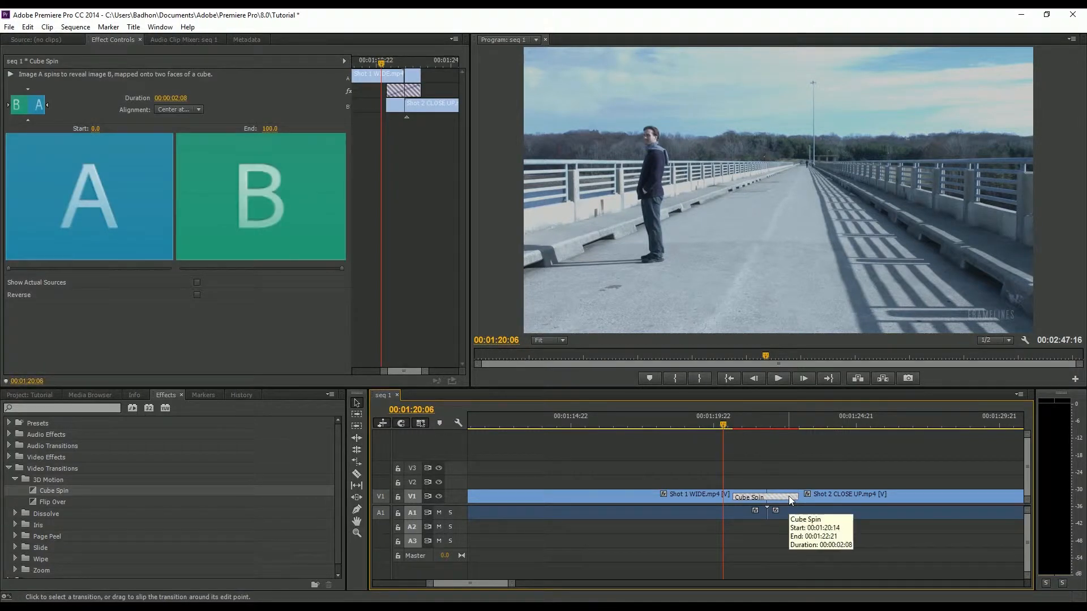
{"action": "key", "text": "Delete"}
{"action": "left_click", "coordinate": [15, 479]}
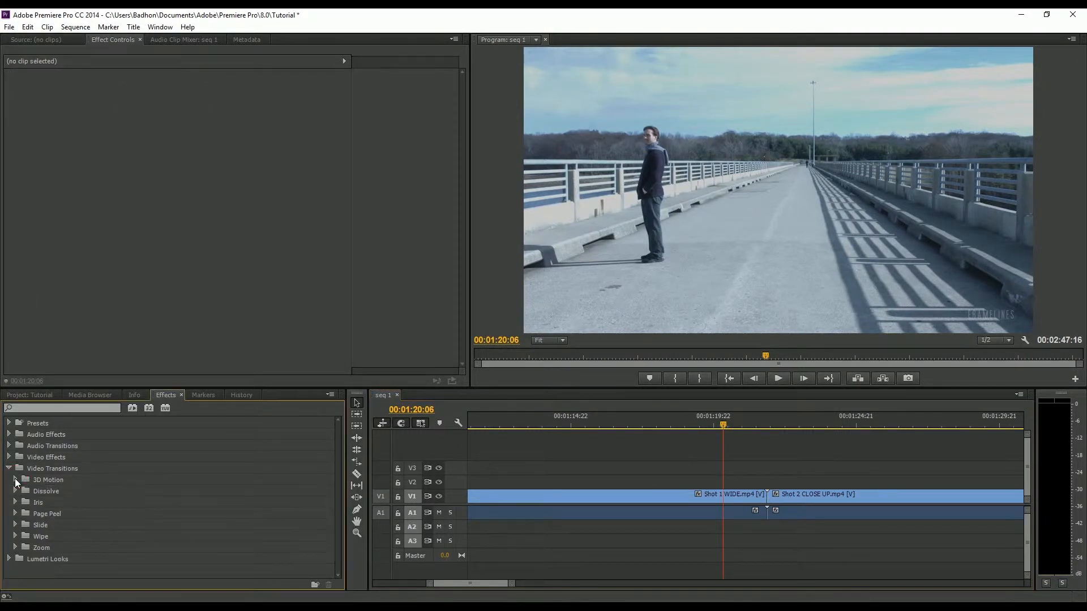
{"action": "left_click", "coordinate": [15, 490]}
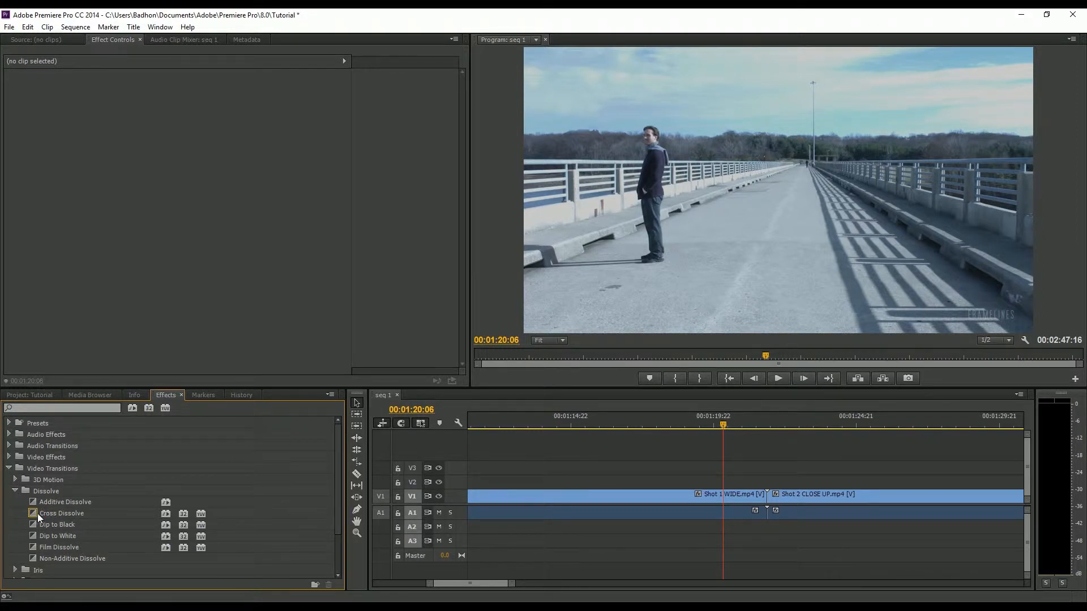
{"action": "left_click_drag", "start_coordinate": [38, 514], "coordinate": [772, 499]}
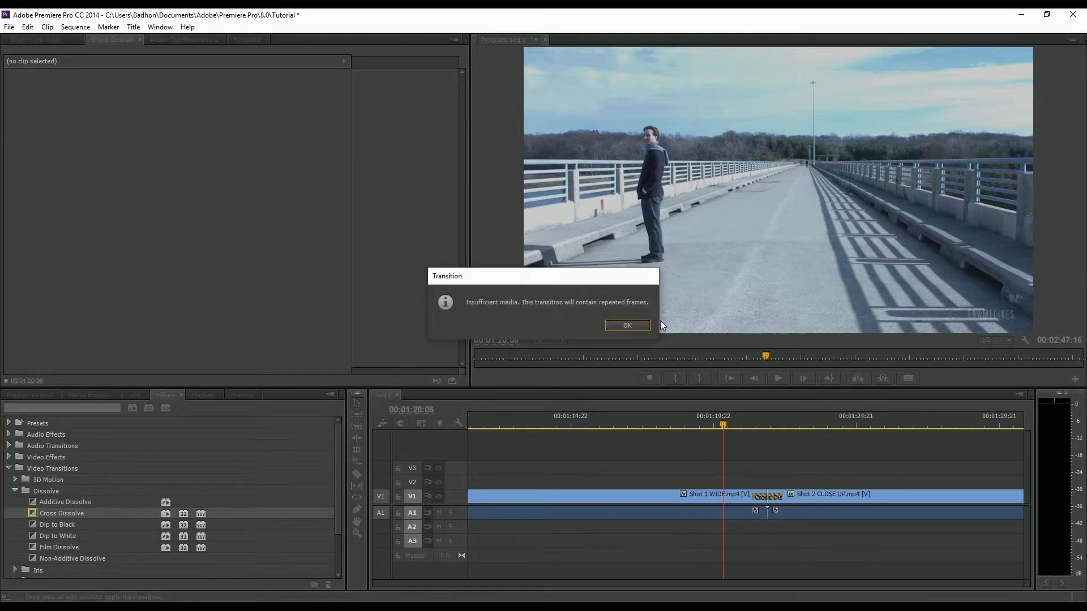
{"action": "left_click", "coordinate": [642, 325]}
- Play back the Cross Dissolve transition twice, returning the playhead to just before it each time
{"action": "left_click", "coordinate": [780, 379]}
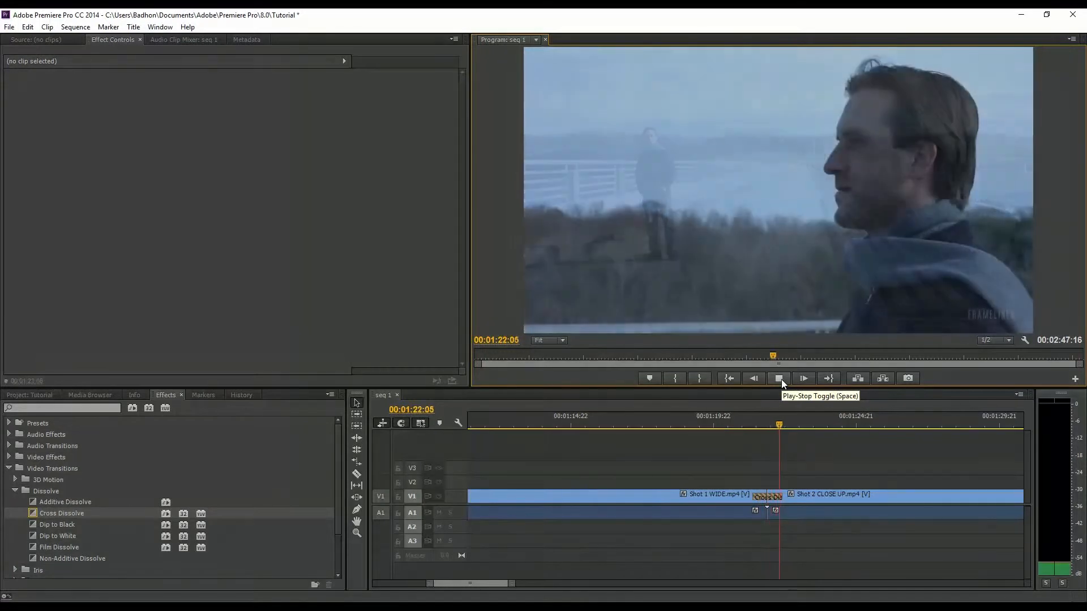
{"action": "left_click", "coordinate": [780, 378]}
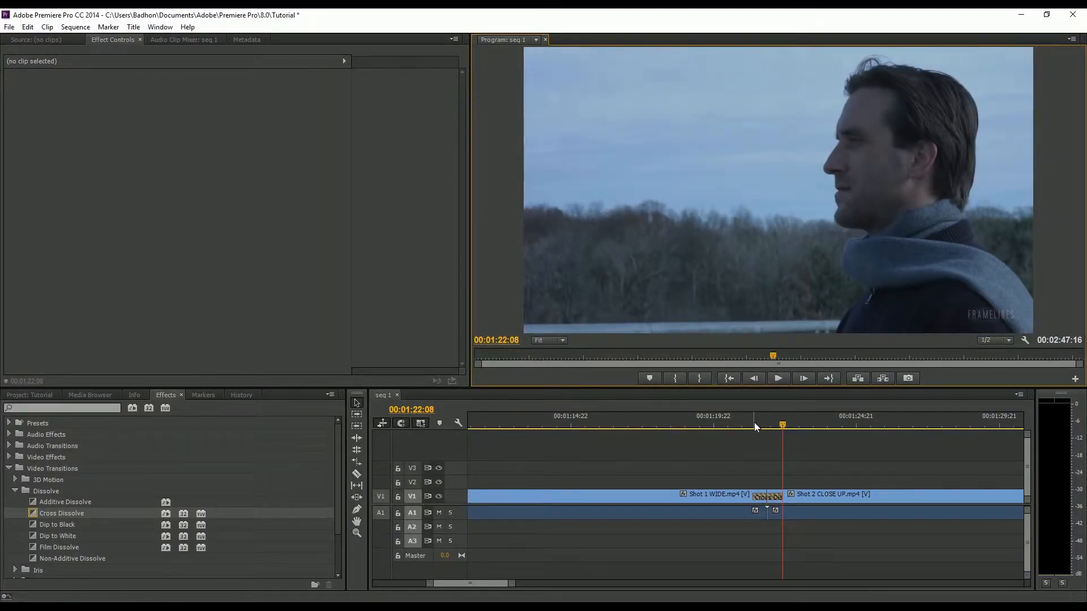
{"action": "left_click", "coordinate": [751, 420]}
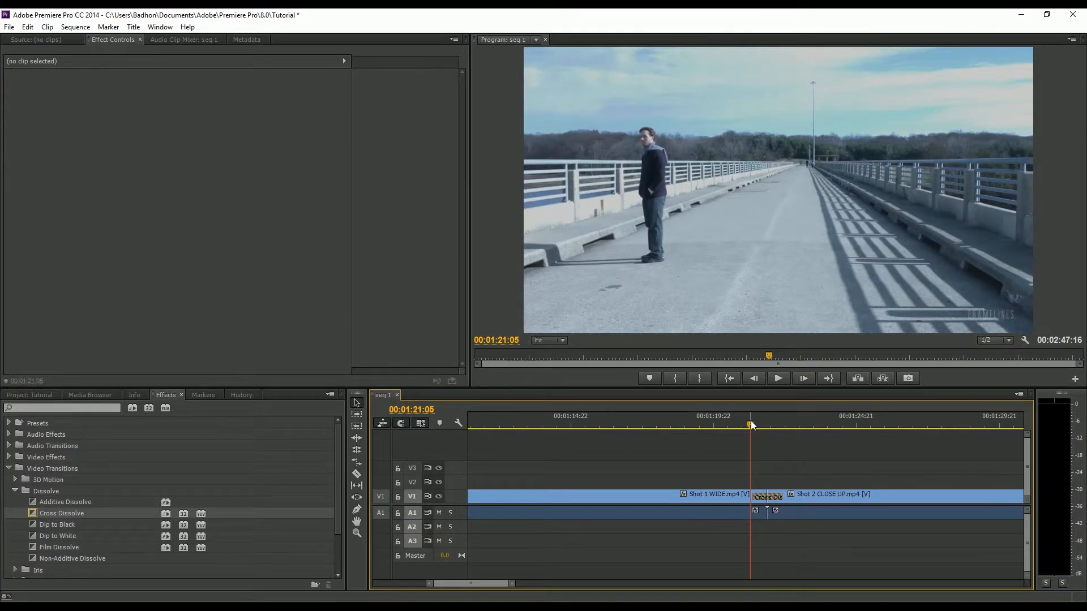
{"action": "left_click", "coordinate": [752, 421]}
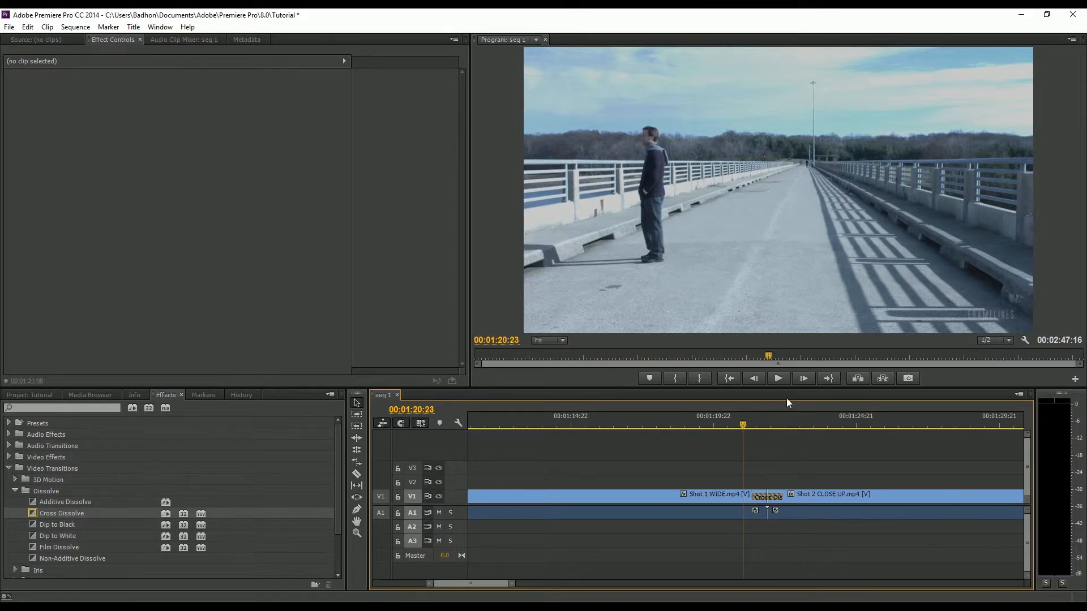
{"action": "left_click", "coordinate": [778, 379]}
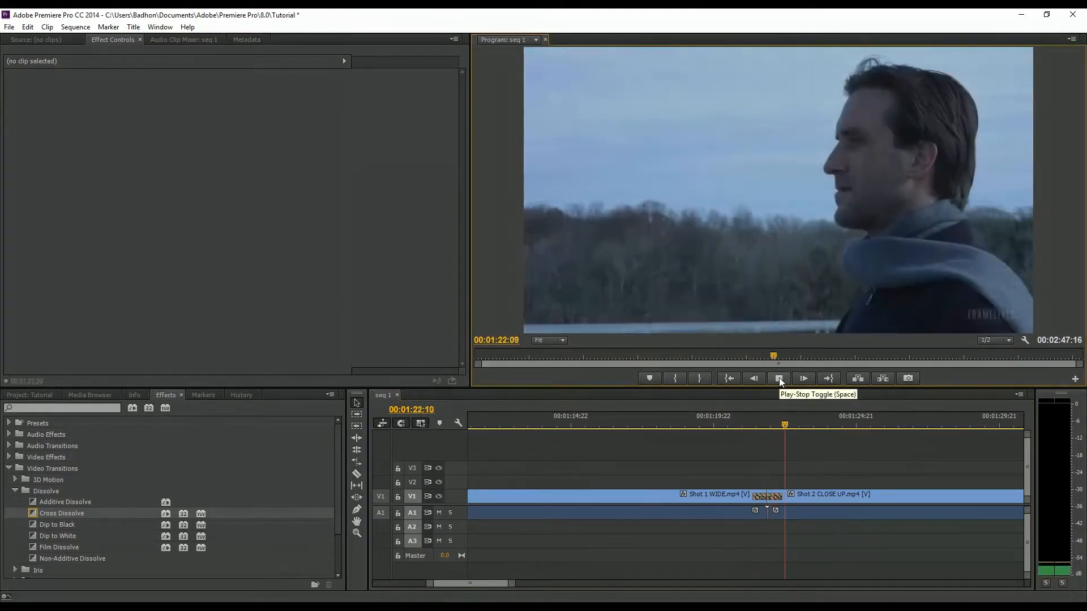
{"action": "left_click", "coordinate": [750, 424]}
{"action": "left_click_drag", "start_coordinate": [749, 424], "coordinate": [741, 425]}
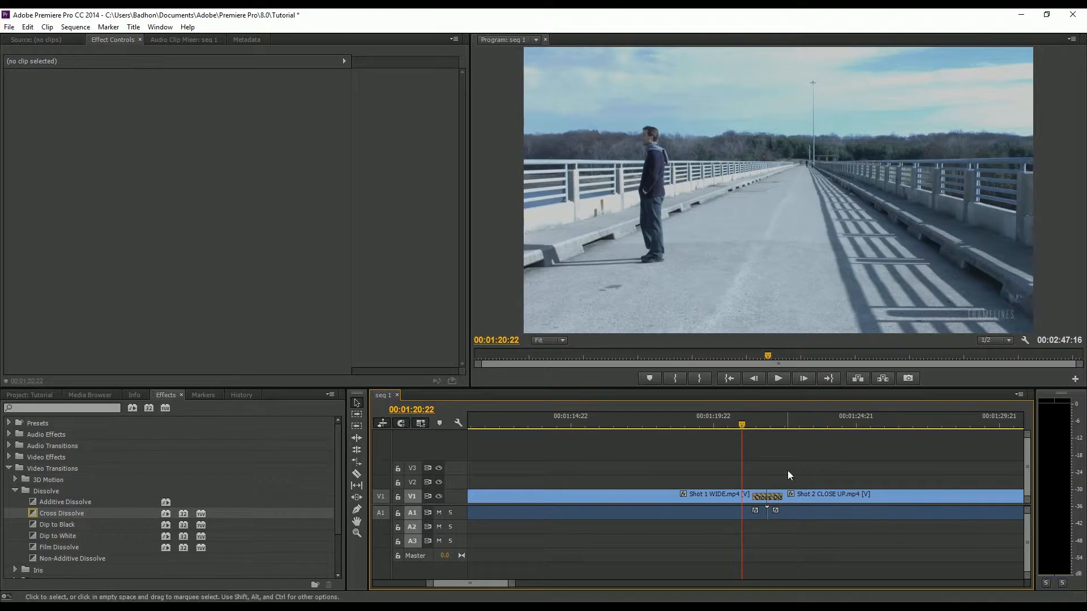
- Delete the Cross Dissolve transition between Shot 1 WIDE and Shot 2 CLOSE UP
{"action": "left_click", "coordinate": [778, 500]}
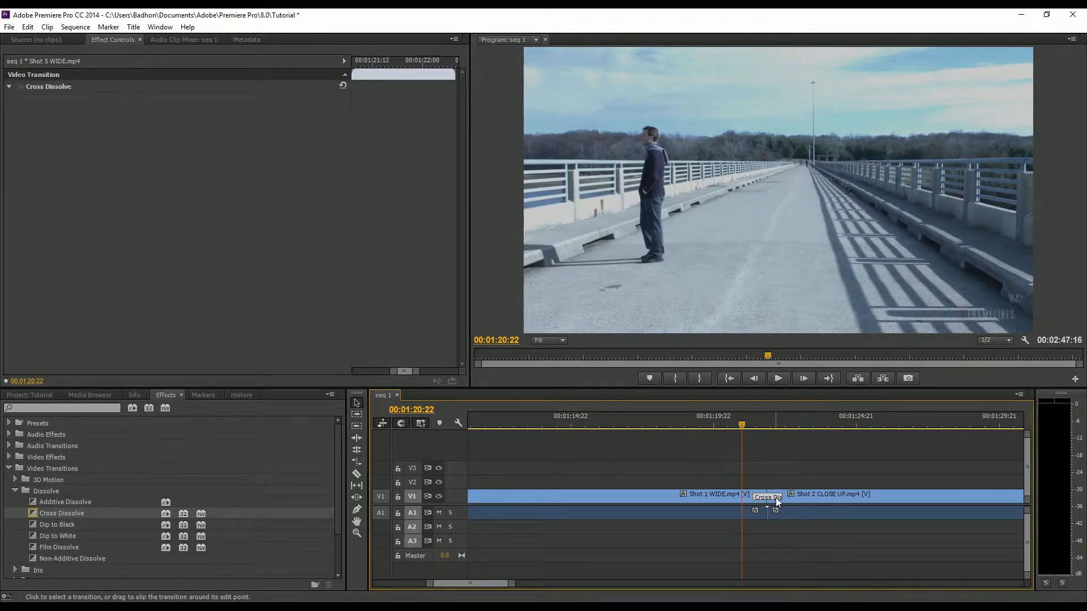
{"action": "key", "text": "Delete"}
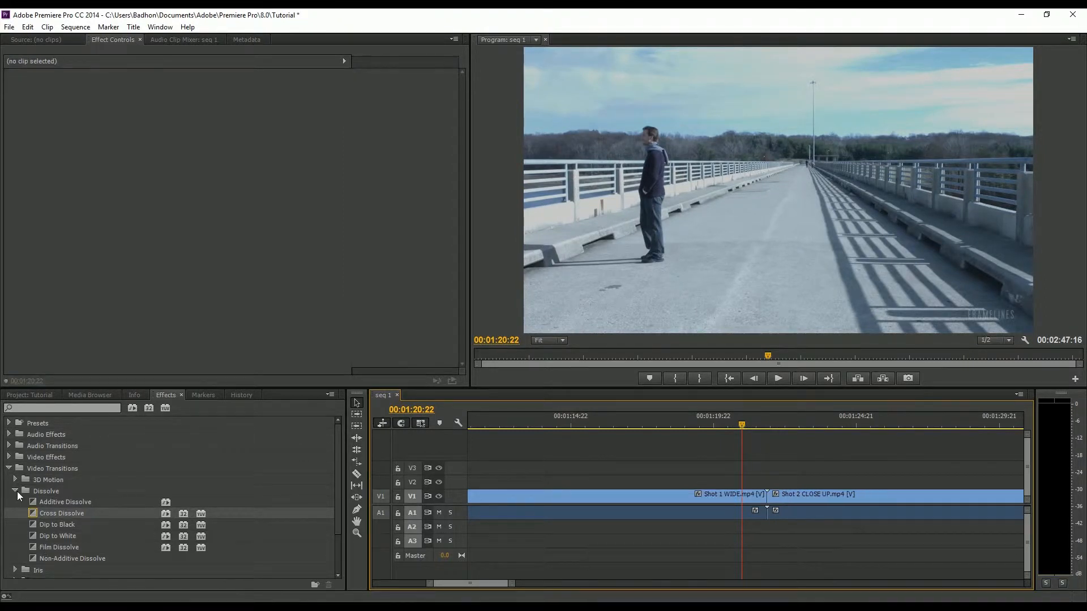
- Apply Dip to White from the Dissolve category at the cut between Shot 1 WIDE and Shot 2 CLOSE UP and play it back
{"action": "left_click", "coordinate": [16, 491]}
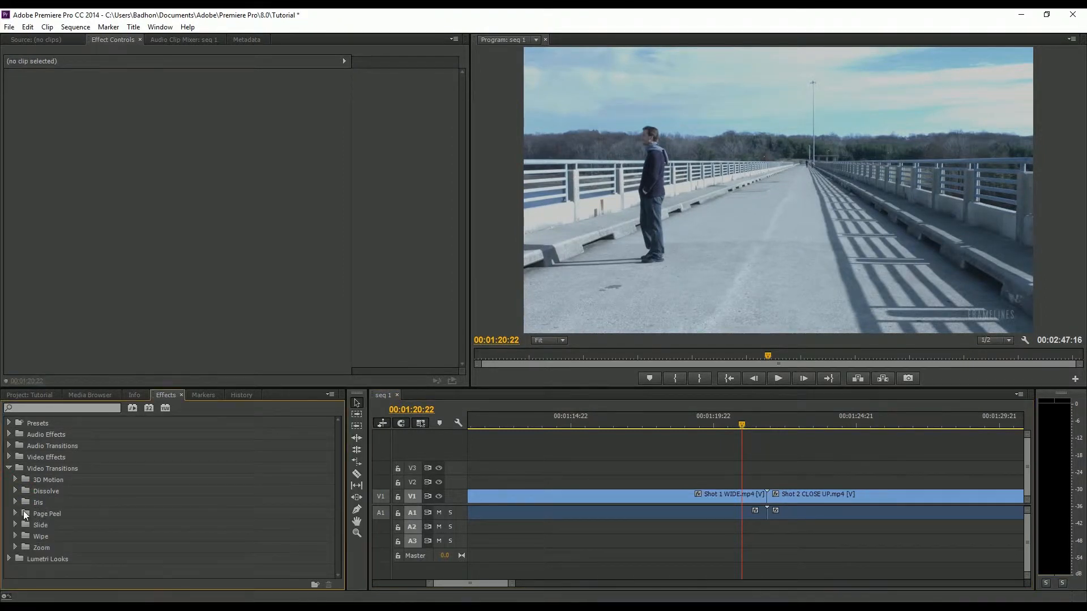
{"action": "left_click", "coordinate": [16, 491]}
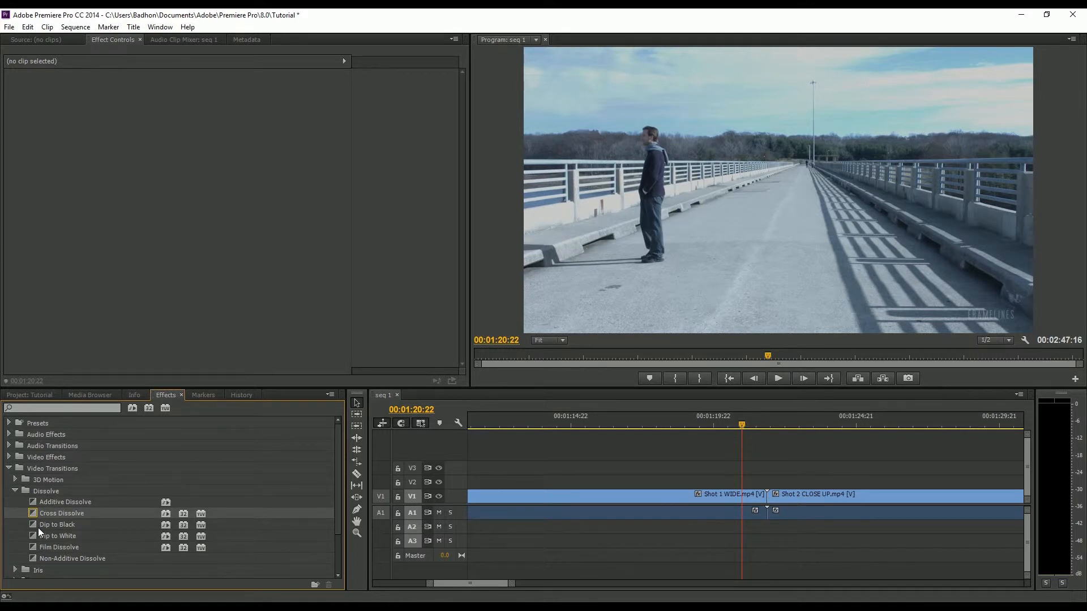
{"action": "left_click_drag", "start_coordinate": [35, 535], "coordinate": [767, 497]}
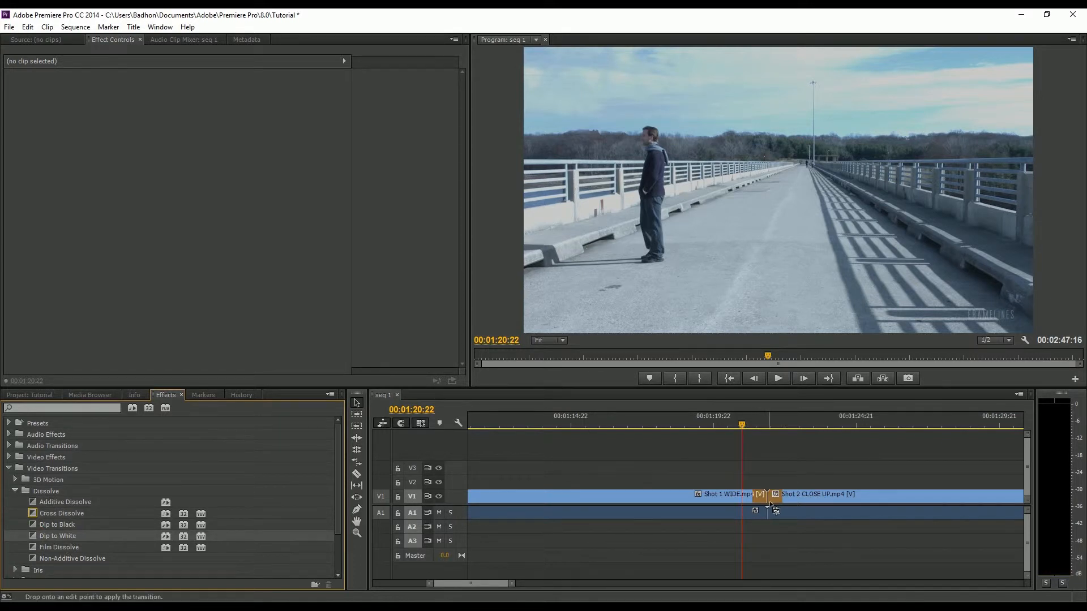
{"action": "left_click", "coordinate": [627, 325]}
{"action": "left_click", "coordinate": [780, 378]}
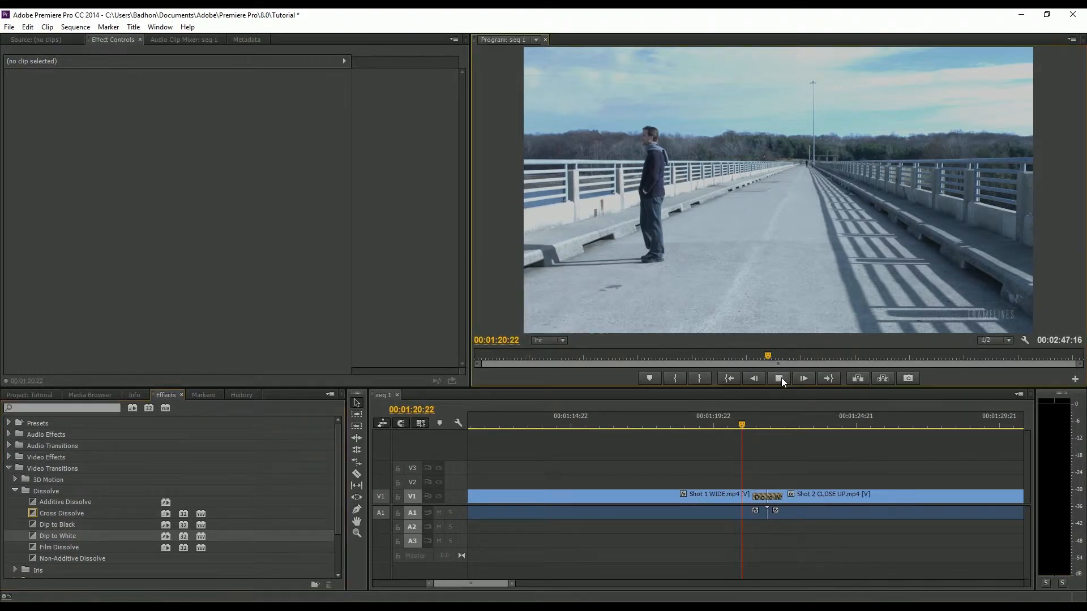
{"action": "left_click", "coordinate": [780, 378]}
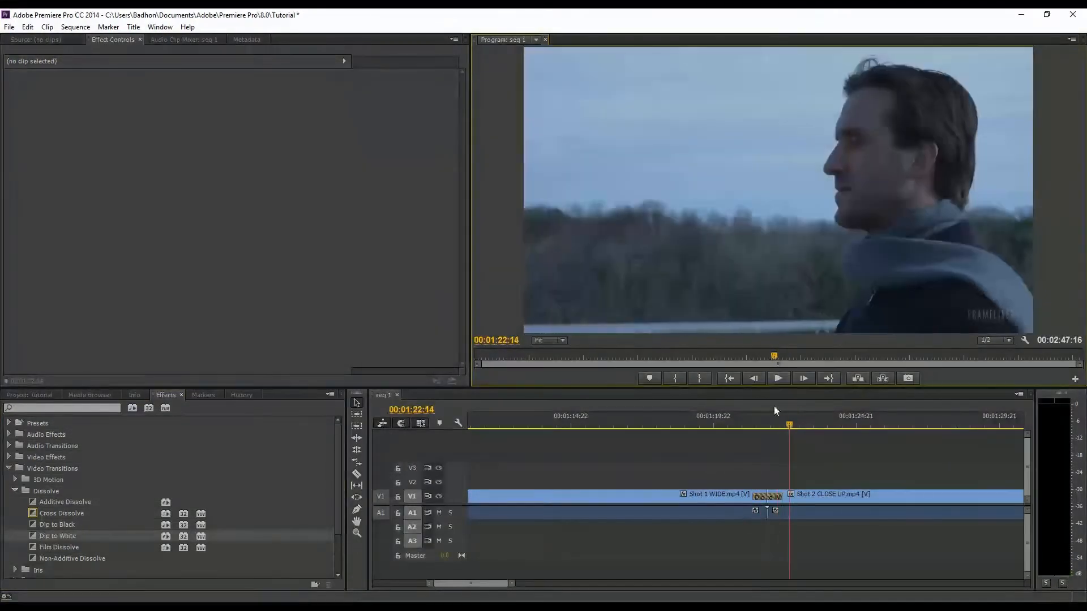
- Return the playhead to 00:01:20:18, delete the Dip to White transition at the cut and collapse the Dissolve category
{"action": "left_click_drag", "start_coordinate": [762, 420], "coordinate": [736, 422]}
{"action": "left_click", "coordinate": [761, 499]}
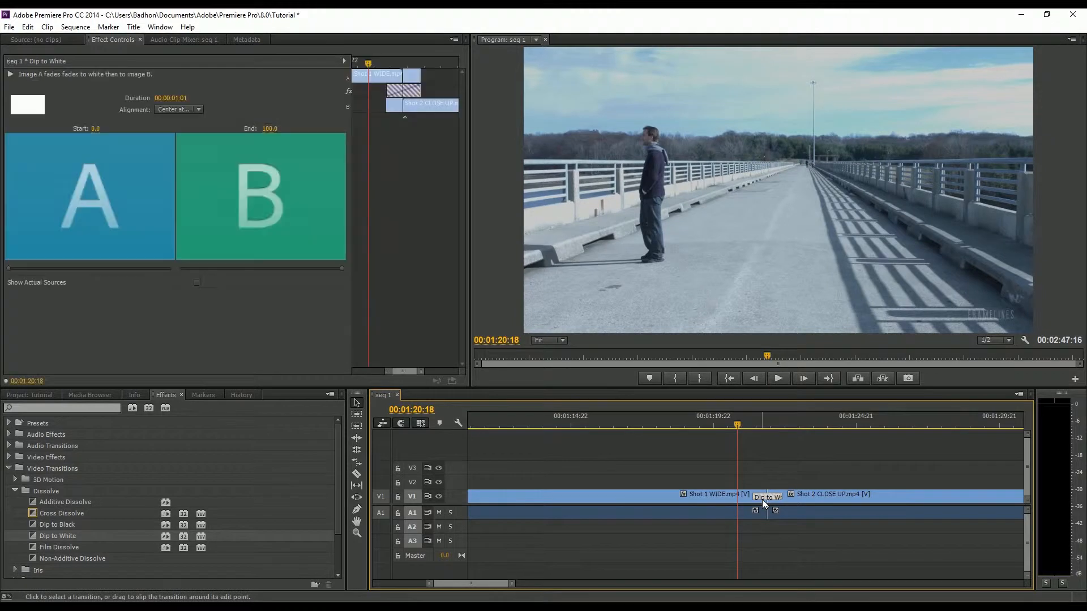
{"action": "key", "text": "Delete"}
{"action": "left_click", "coordinate": [15, 491]}
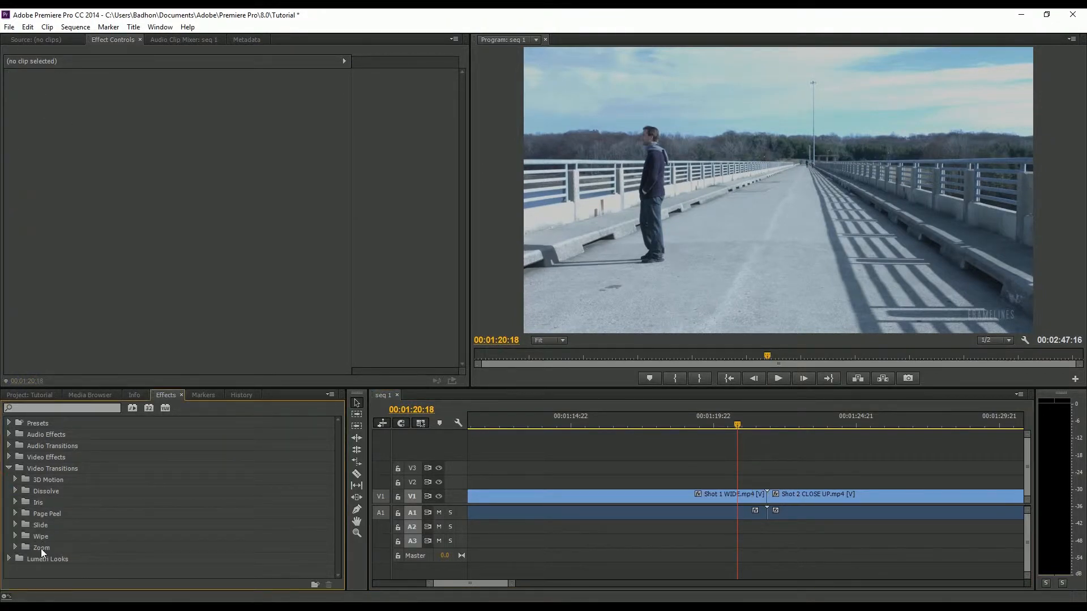
- Apply Iris Box from the Iris category at the cut between the two clips and play it back
{"action": "left_click", "coordinate": [15, 502]}
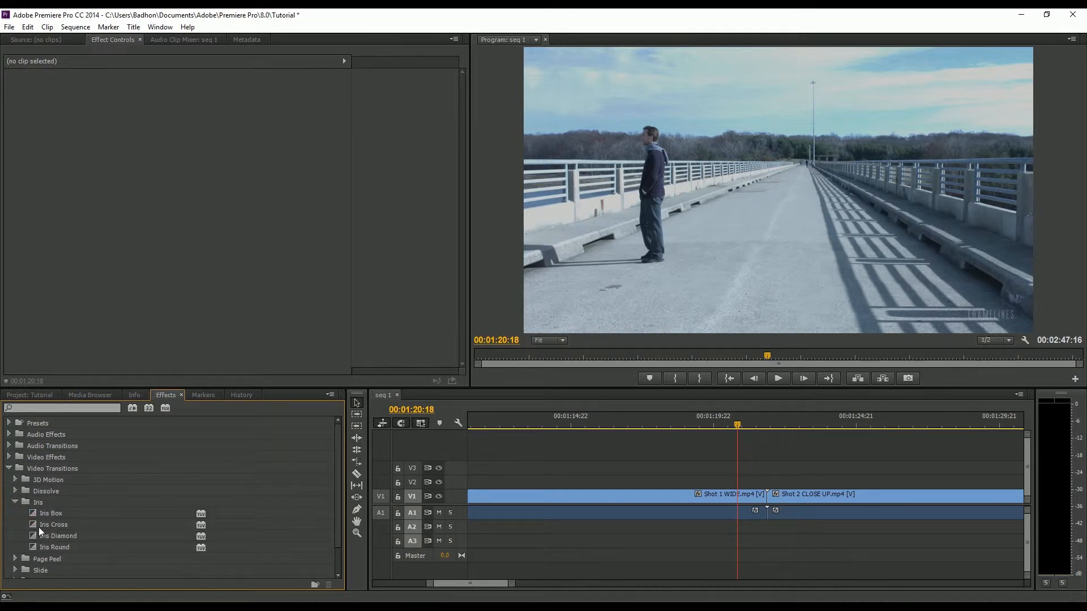
{"action": "left_click_drag", "start_coordinate": [34, 514], "coordinate": [767, 497]}
{"action": "left_click", "coordinate": [627, 325]}
{"action": "left_click", "coordinate": [779, 379]}
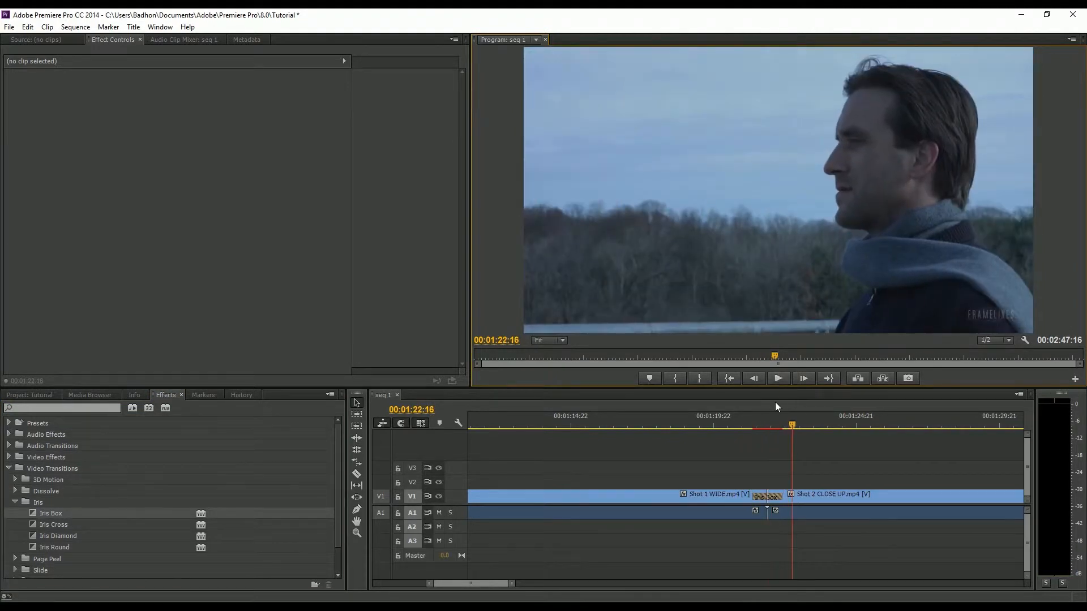
- Return the playhead to 00:01:20:23, delete the Iris Box transition and collapse the Iris category
{"action": "left_click", "coordinate": [742, 422]}
{"action": "left_click", "coordinate": [760, 498]}
{"action": "key", "text": "Delete"}
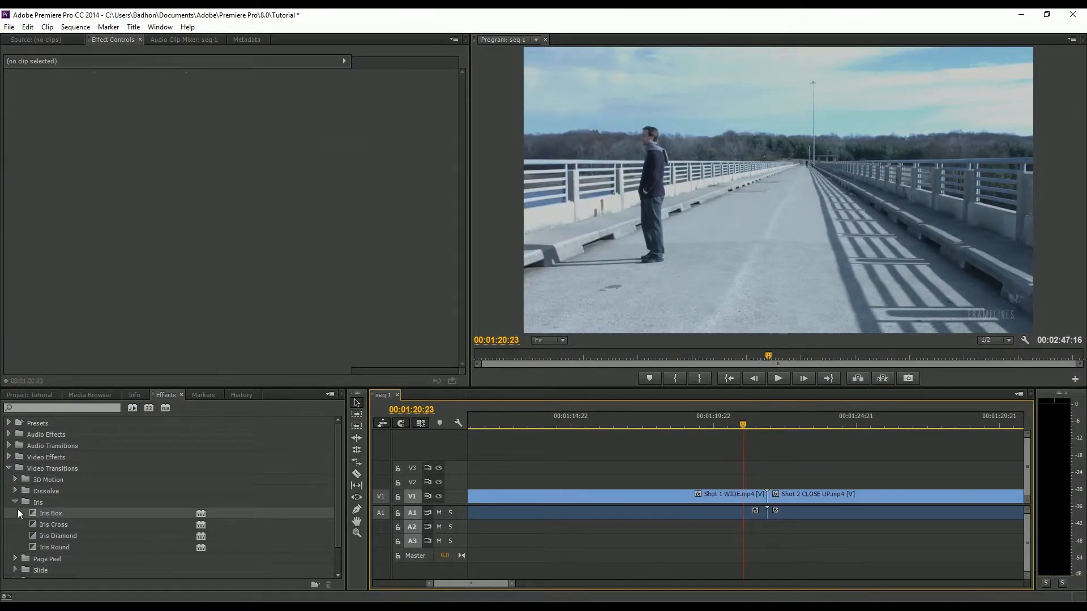
{"action": "left_click", "coordinate": [15, 502]}
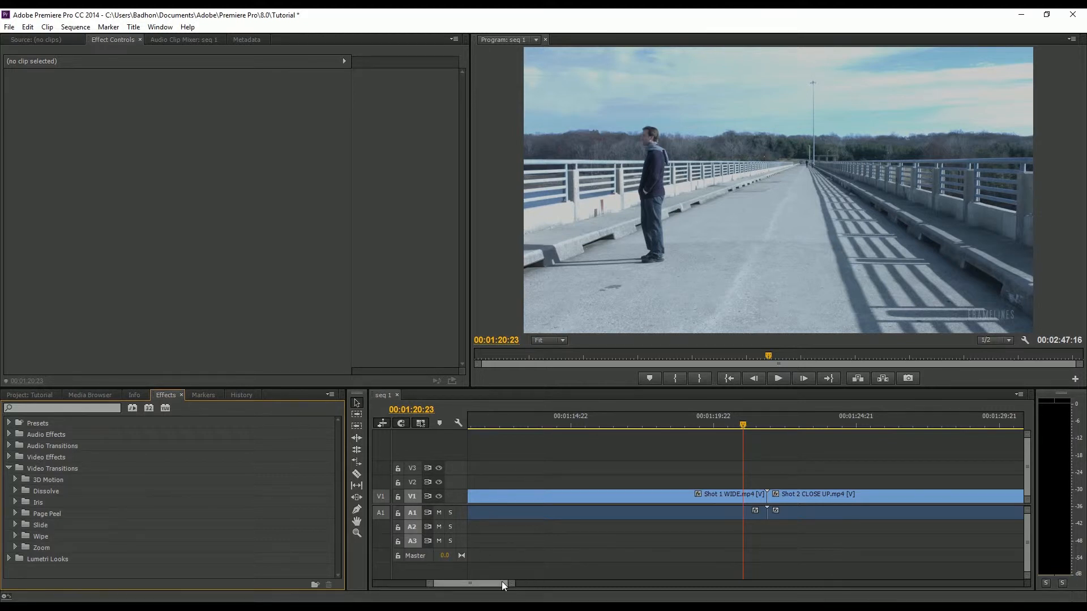
- Move the playhead to the start of the sequence at 00:00:00:00 and play back the opening of Shot 1 WIDE
{"action": "left_click_drag", "start_coordinate": [431, 585], "coordinate": [422, 586]}
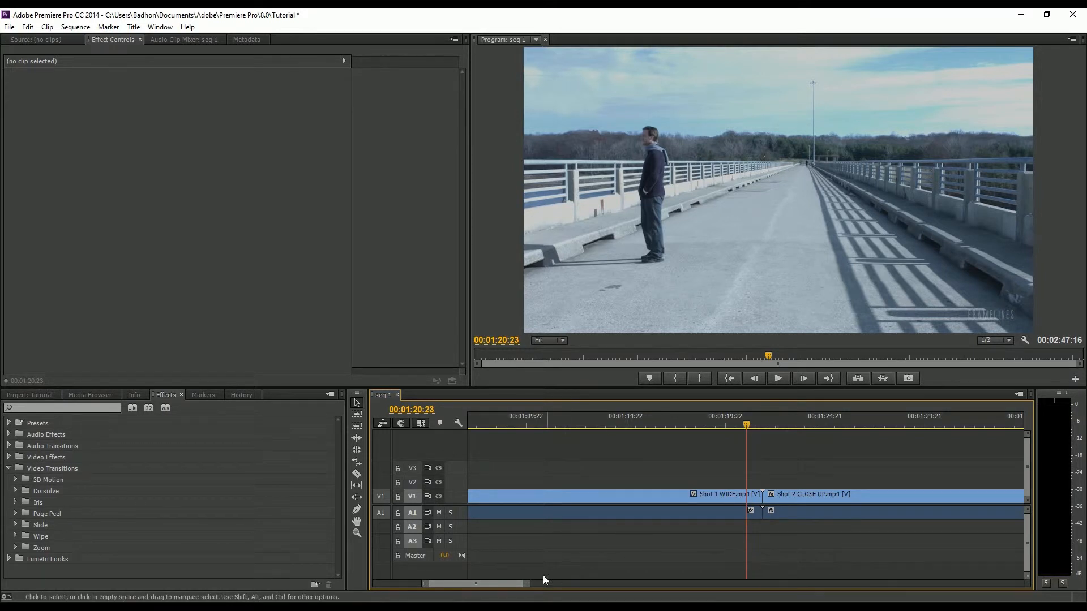
{"action": "left_click_drag", "start_coordinate": [511, 582], "coordinate": [455, 584]}
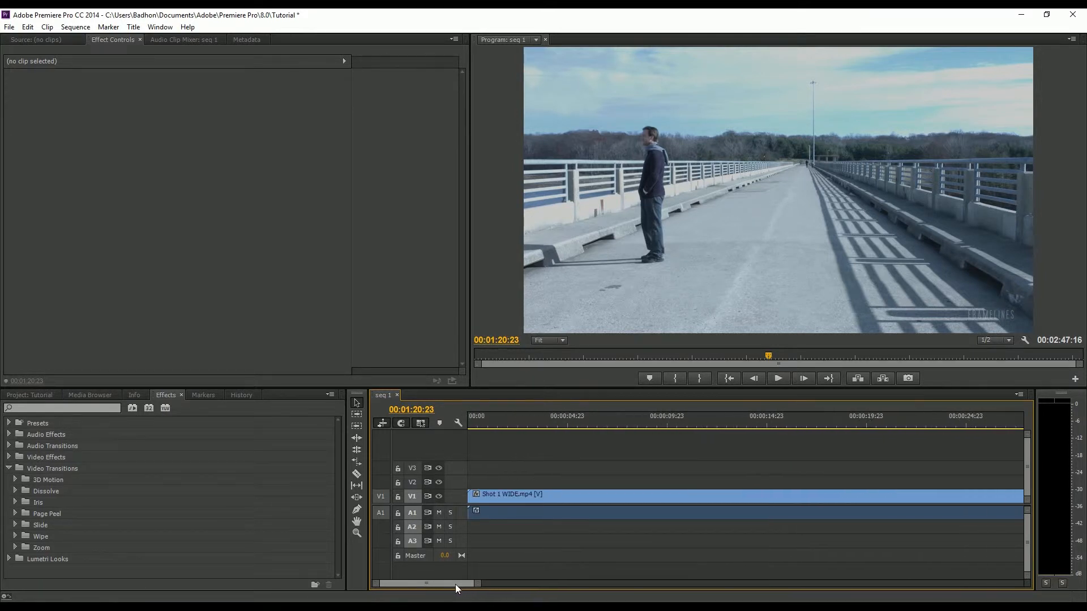
{"action": "left_click_drag", "start_coordinate": [491, 420], "coordinate": [460, 426]}
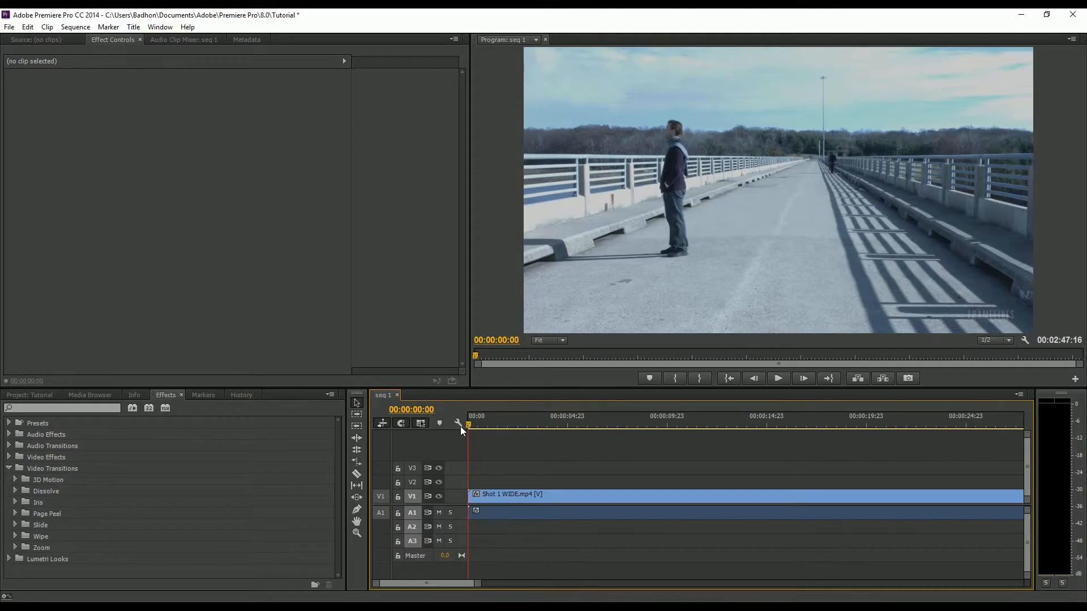
{"action": "left_click", "coordinate": [776, 378]}
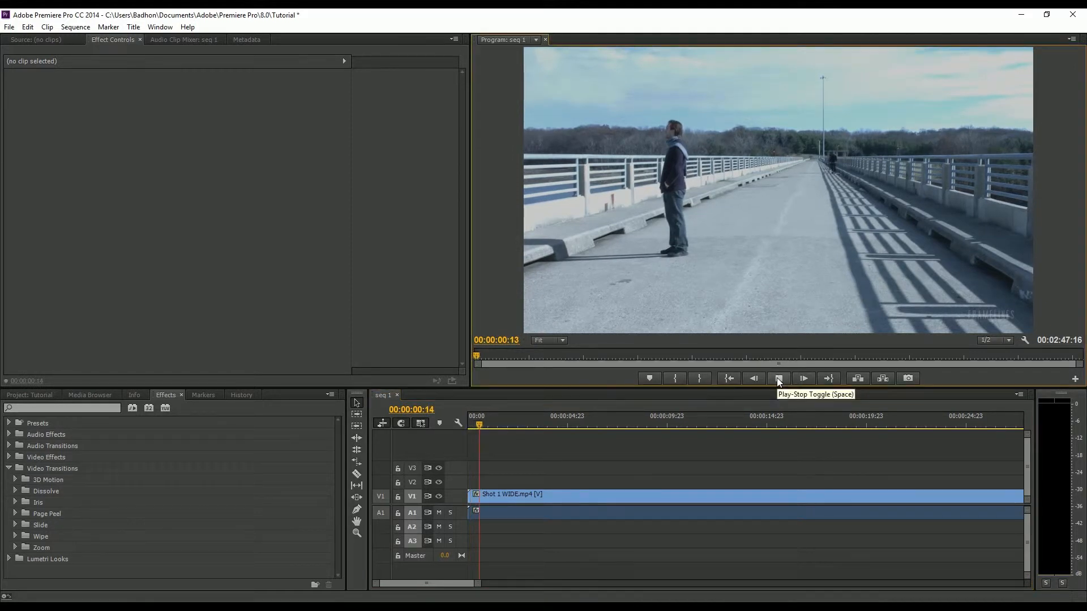
{"action": "left_click", "coordinate": [776, 378]}
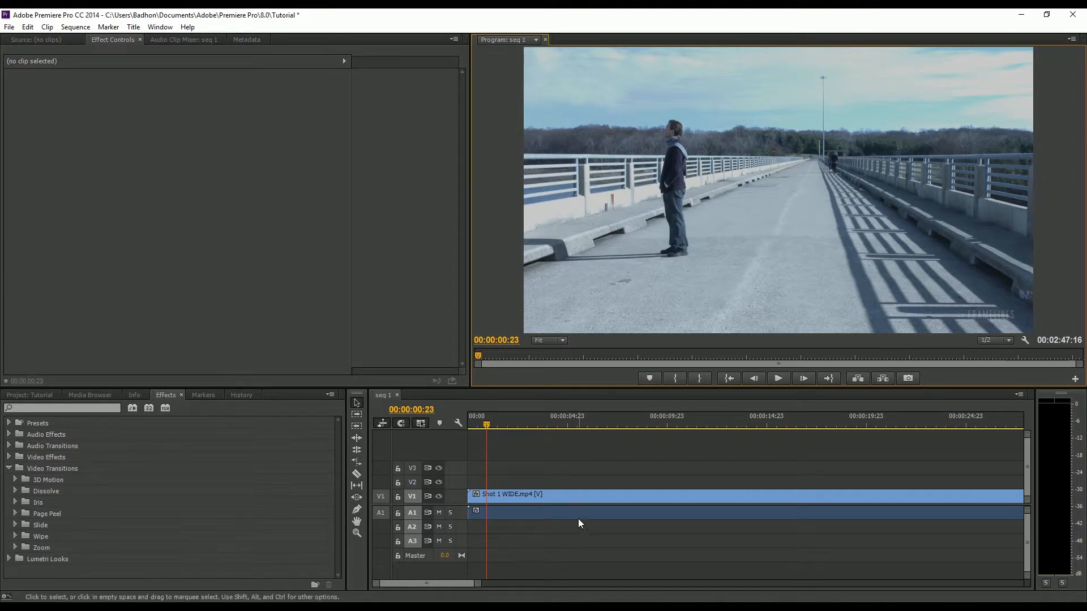
- Apply Dip to Black from the Dissolve category to the start of Shot 1 WIDE and preview it with the playhead at 00:00:00:05
{"action": "left_click", "coordinate": [15, 491]}
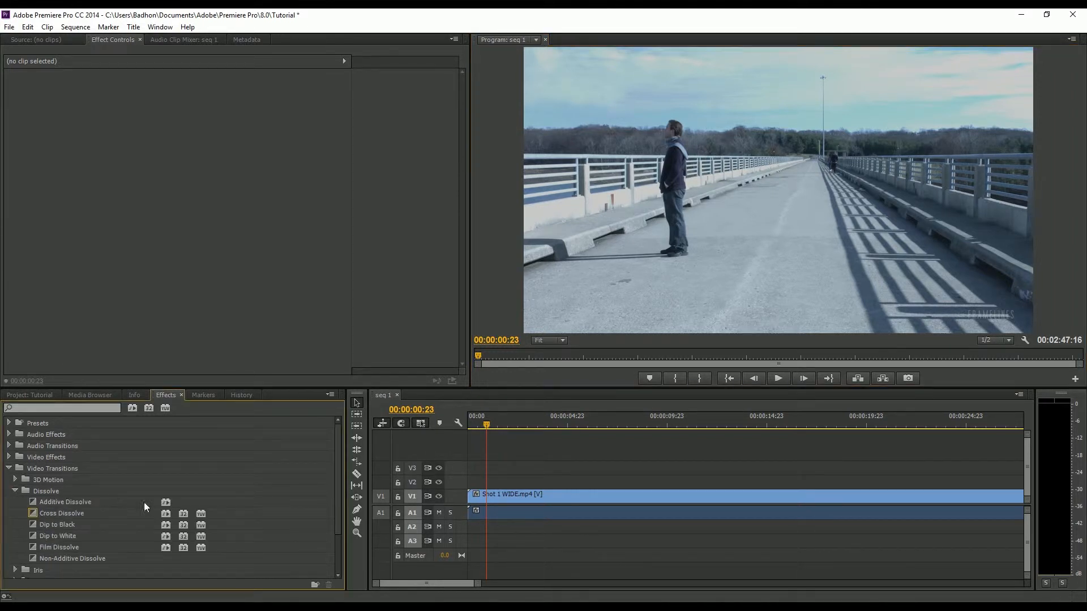
{"action": "left_click", "coordinate": [64, 524]}
{"action": "left_click_drag", "start_coordinate": [39, 521], "coordinate": [478, 496]}
{"action": "mouse_move", "coordinate": [475, 423]}
{"action": "left_mouse_down"}
{"action": "mouse_move", "coordinate": [486, 423]}
{"action": "mouse_move", "coordinate": [471, 427]}
{"action": "left_mouse_up"}
- Replace Dip to Black at the start of Shot 1 WIDE with Dip to White and play it back from 00:00:00:00
{"action": "left_click", "coordinate": [480, 498]}
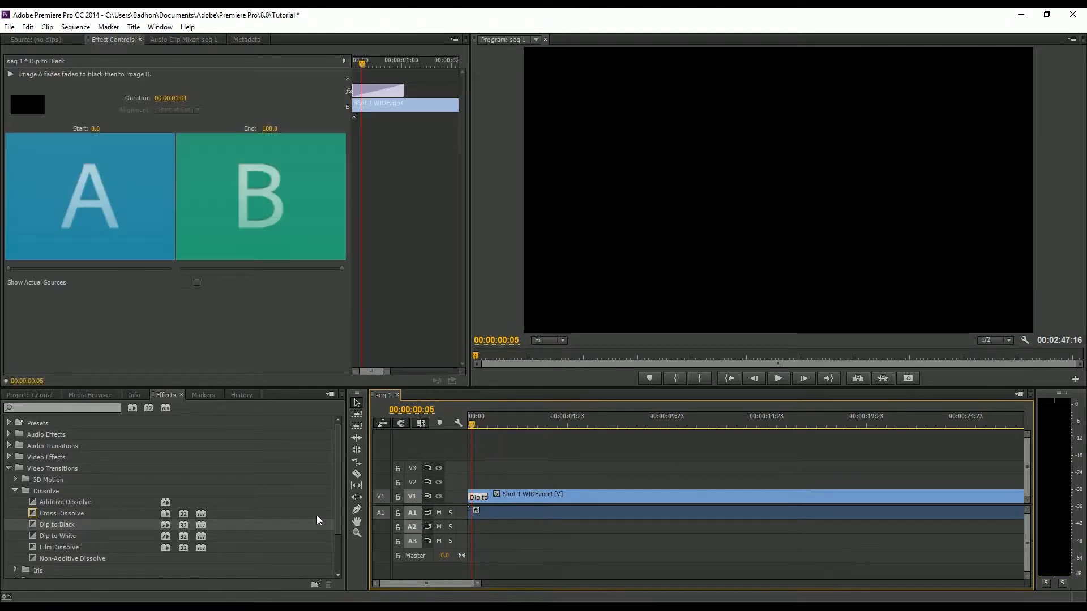
{"action": "key", "text": "Delete"}
{"action": "left_click_drag", "start_coordinate": [35, 536], "coordinate": [478, 497]}
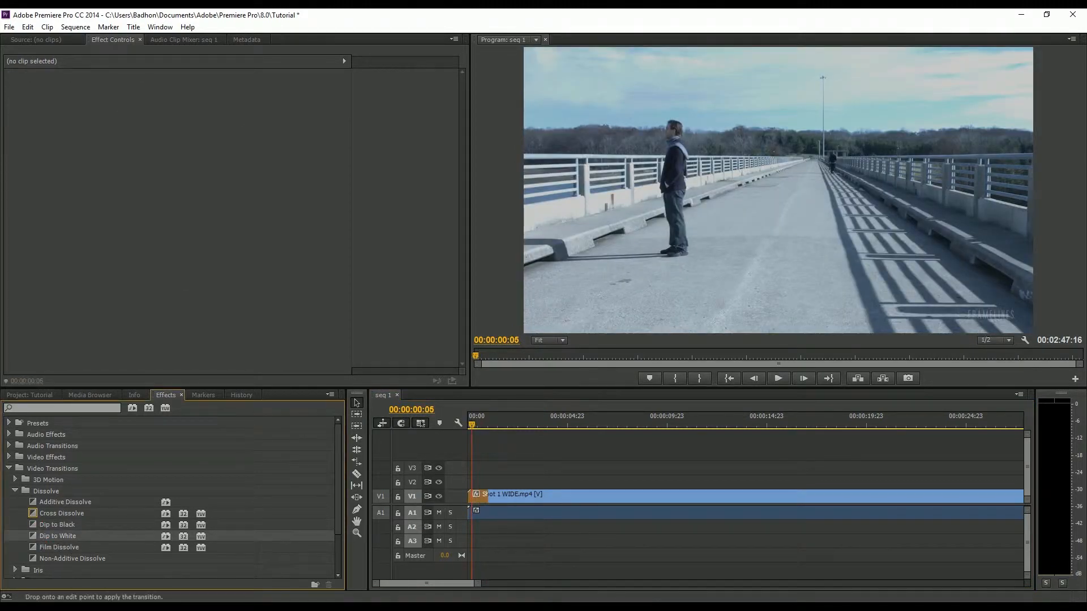
{"action": "left_click", "coordinate": [467, 425]}
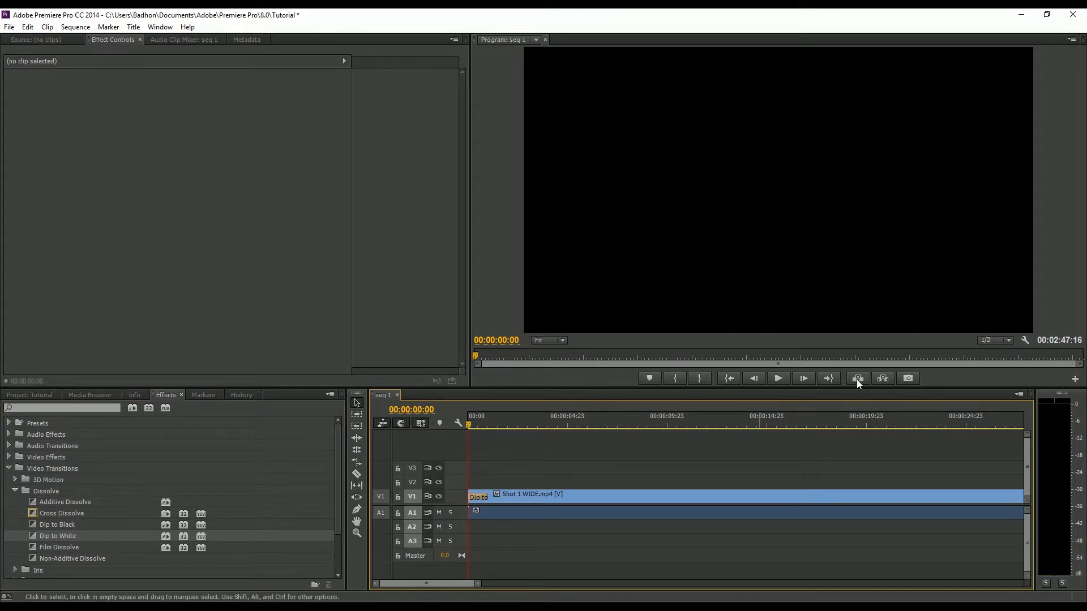
{"action": "left_click", "coordinate": [781, 378]}
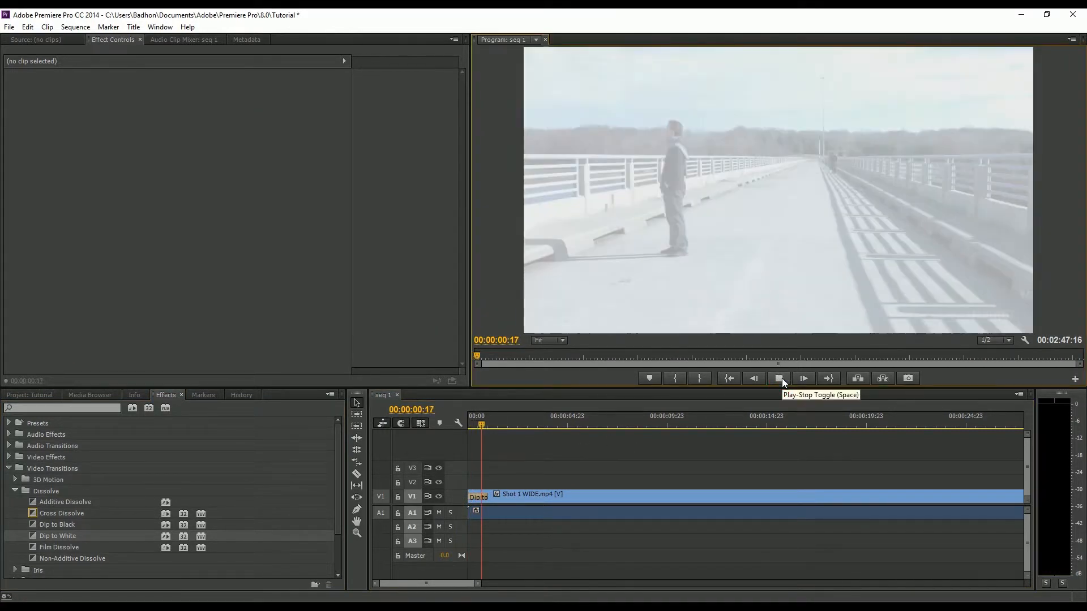
{"action": "left_click", "coordinate": [781, 378]}
{"action": "left_click_drag", "start_coordinate": [488, 429], "coordinate": [489, 436]}
- Delete the Dip to White transition from the start of Shot 1 WIDE and collapse the Dissolve category
{"action": "left_click", "coordinate": [477, 495]}
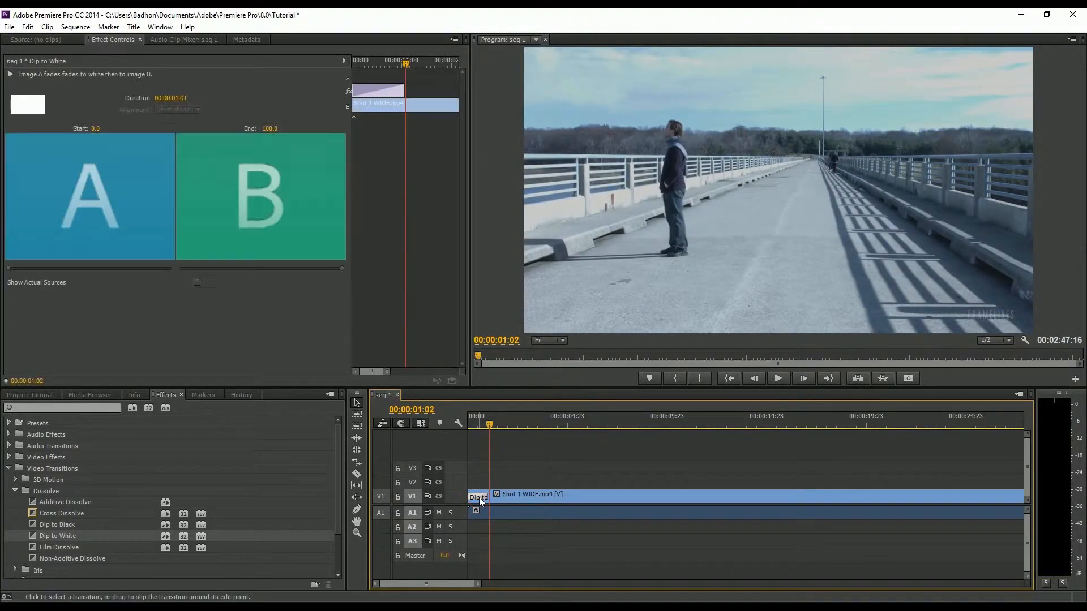
{"action": "key", "text": "Delete"}
{"action": "left_click_drag", "start_coordinate": [477, 583], "coordinate": [600, 589]}
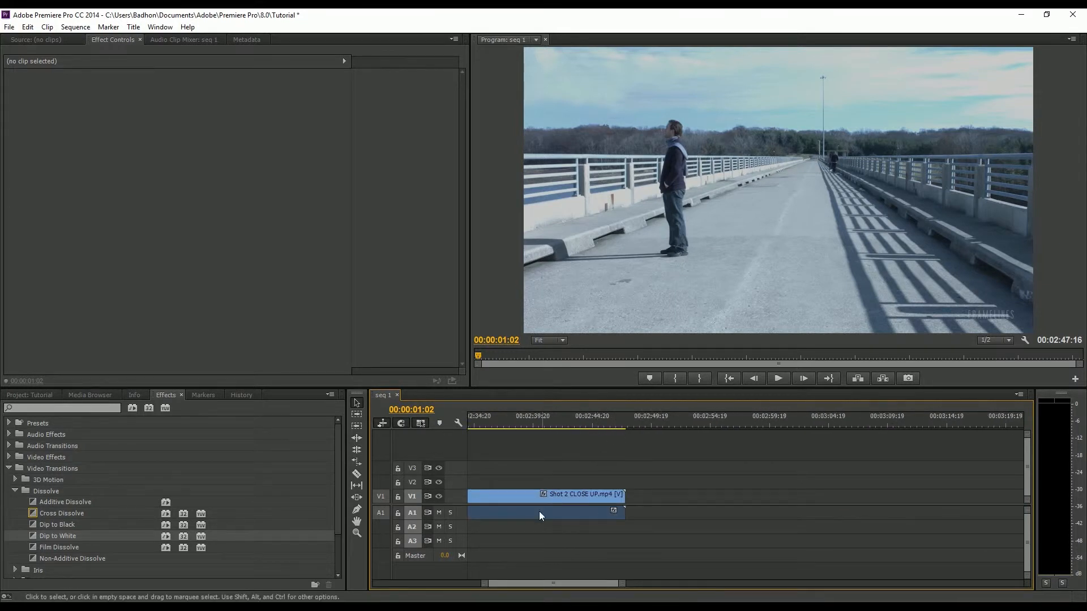
{"action": "left_click", "coordinate": [16, 490]}
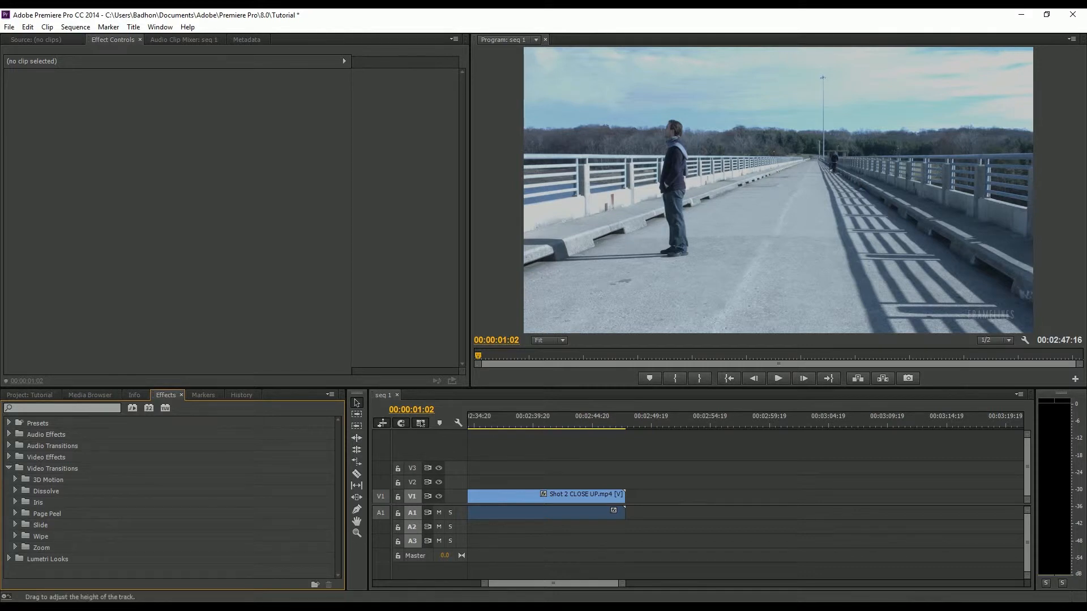
- Fit both clips of the sequence in the timeline view, collapse Video Transitions and show the project's clip list
{"action": "left_click_drag", "start_coordinate": [485, 583], "coordinate": [406, 588]}
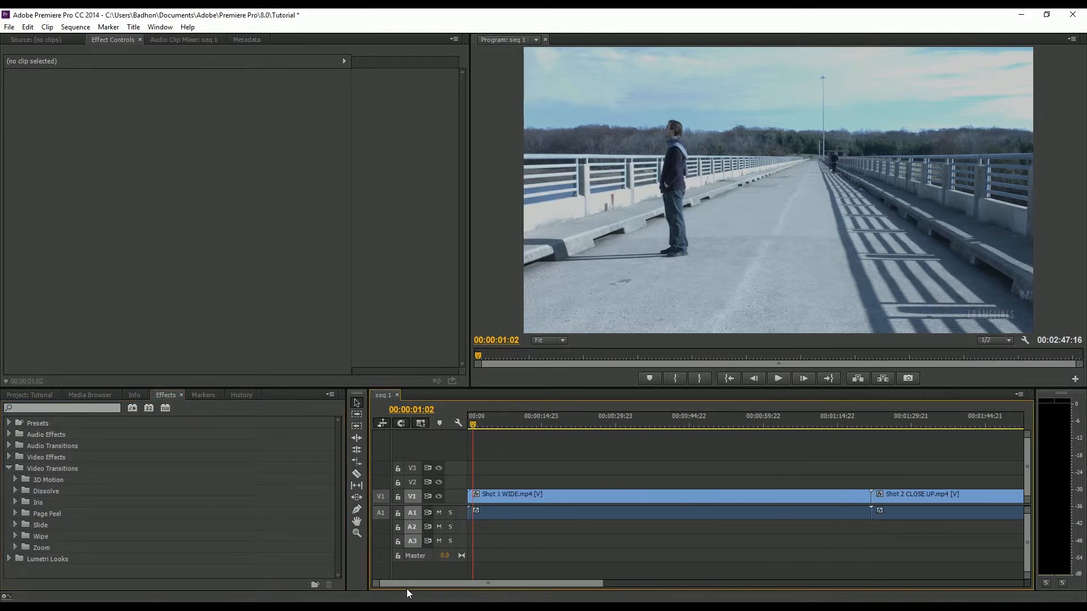
{"action": "left_click_drag", "start_coordinate": [595, 583], "coordinate": [694, 586]}
{"action": "left_click", "coordinate": [9, 469]}
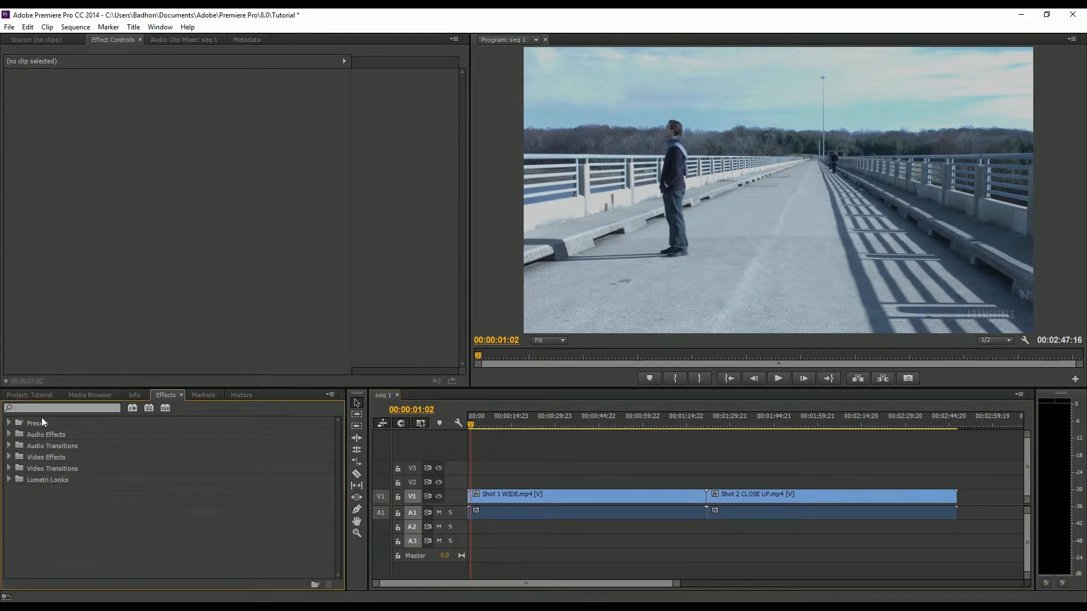
{"action": "left_click", "coordinate": [43, 396]}
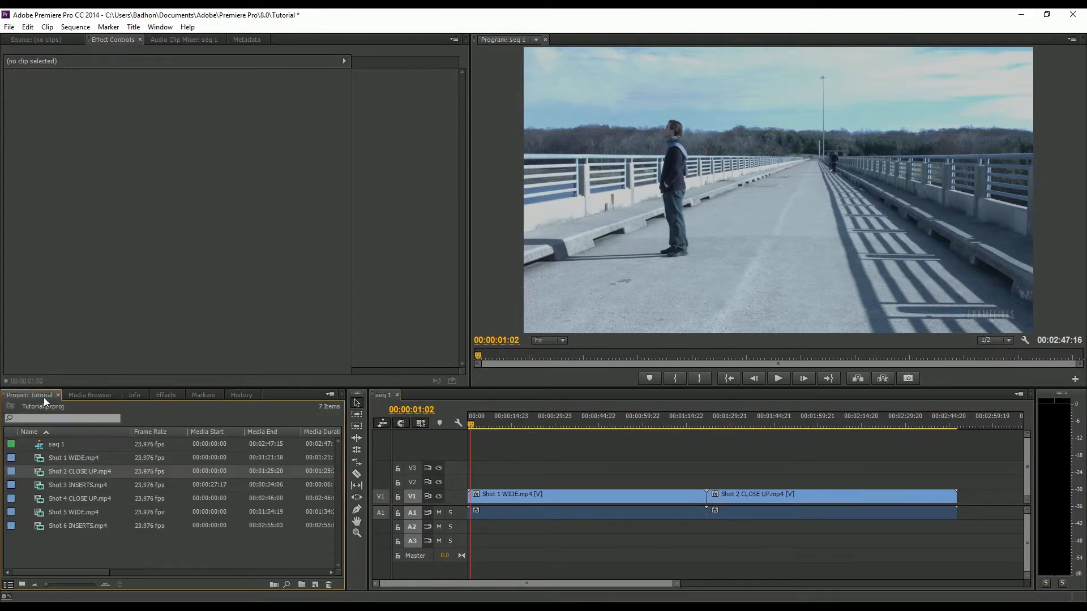
- Expand the V1 track, select Shot 1 WIDE with the playhead at 00:00:21:22 and turn off video thumbnails in the timeline
{"action": "double_click", "coordinate": [461, 496]}
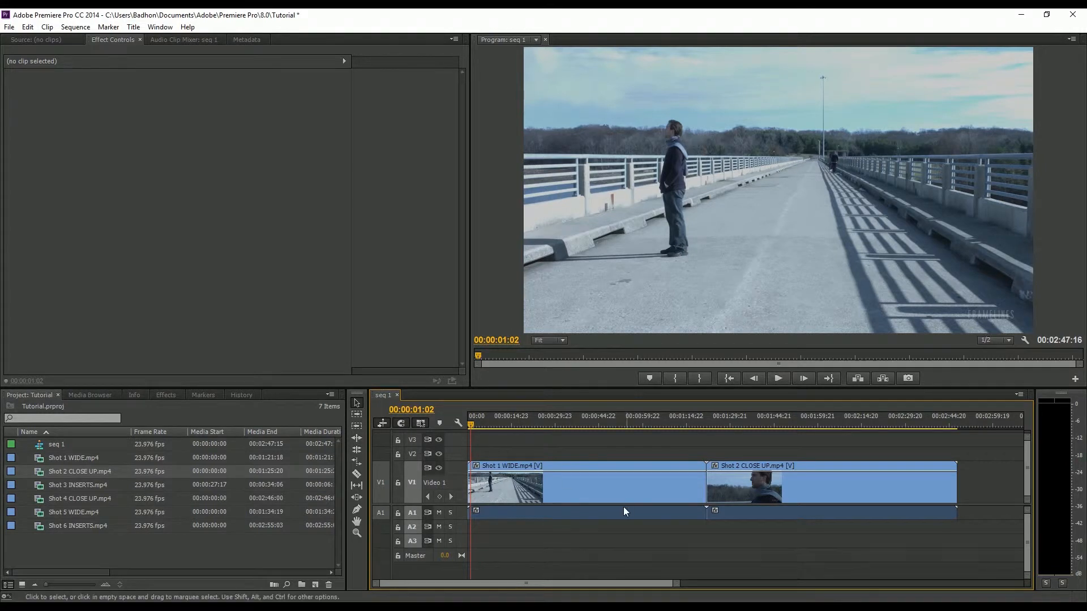
{"action": "left_click_drag", "start_coordinate": [507, 420], "coordinate": [530, 424]}
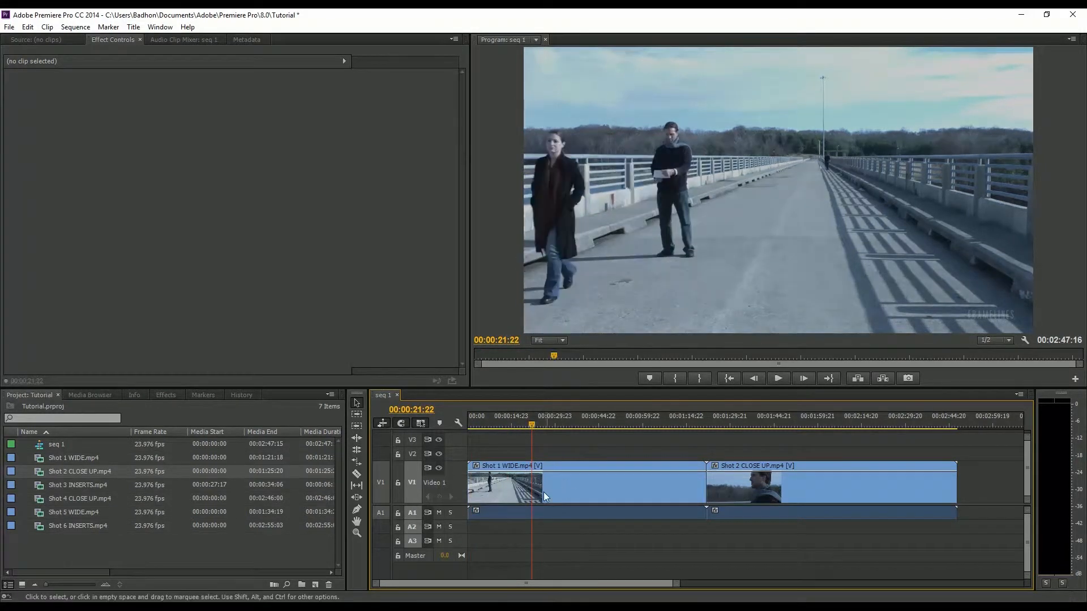
{"action": "left_click", "coordinate": [524, 484]}
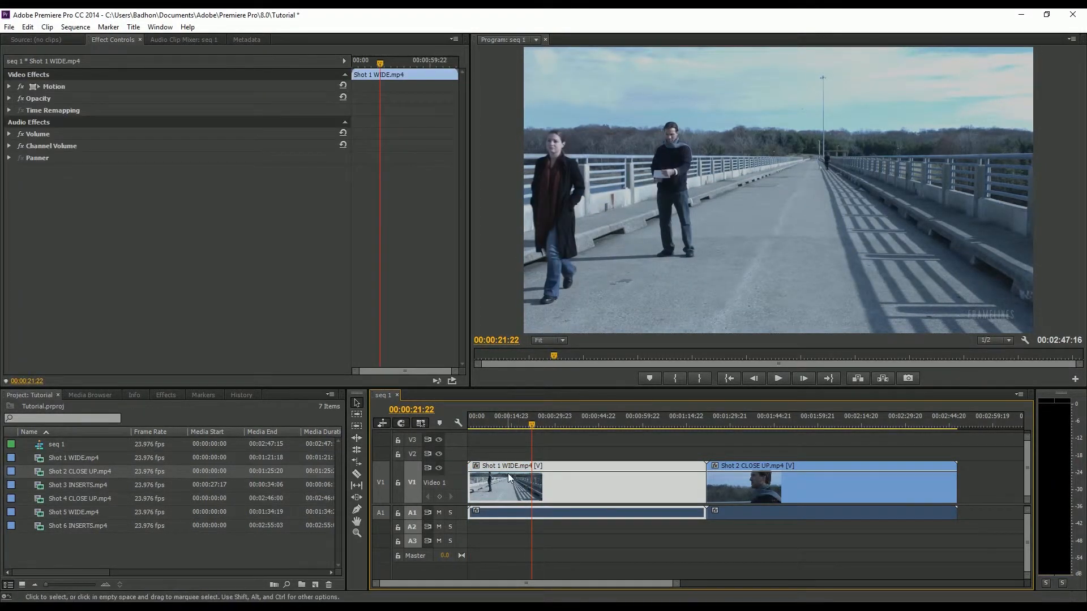
{"action": "left_click", "coordinate": [458, 424]}
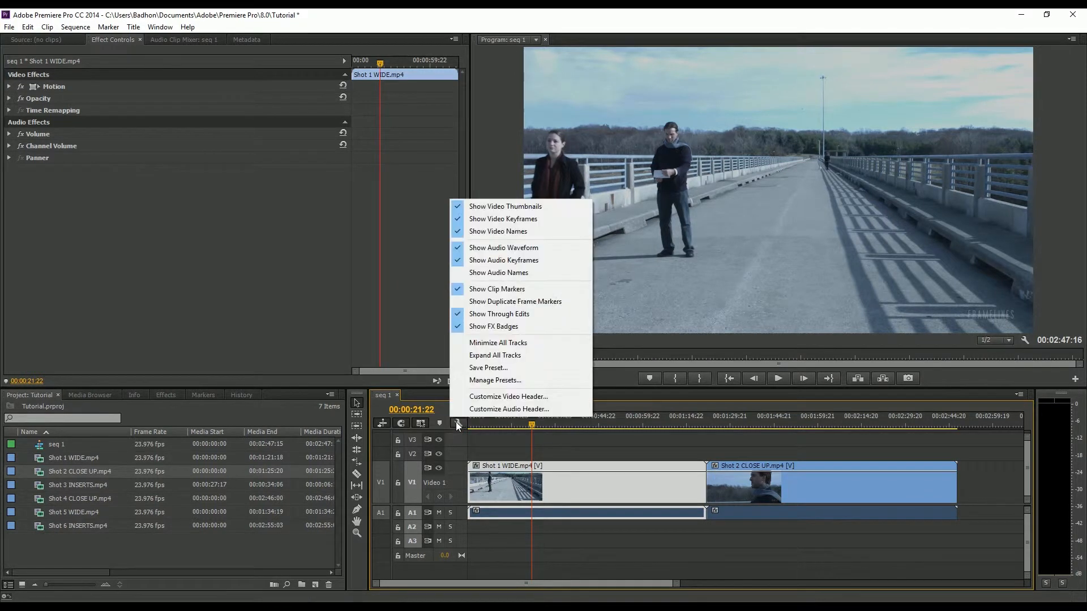
{"action": "left_click", "coordinate": [526, 207]}
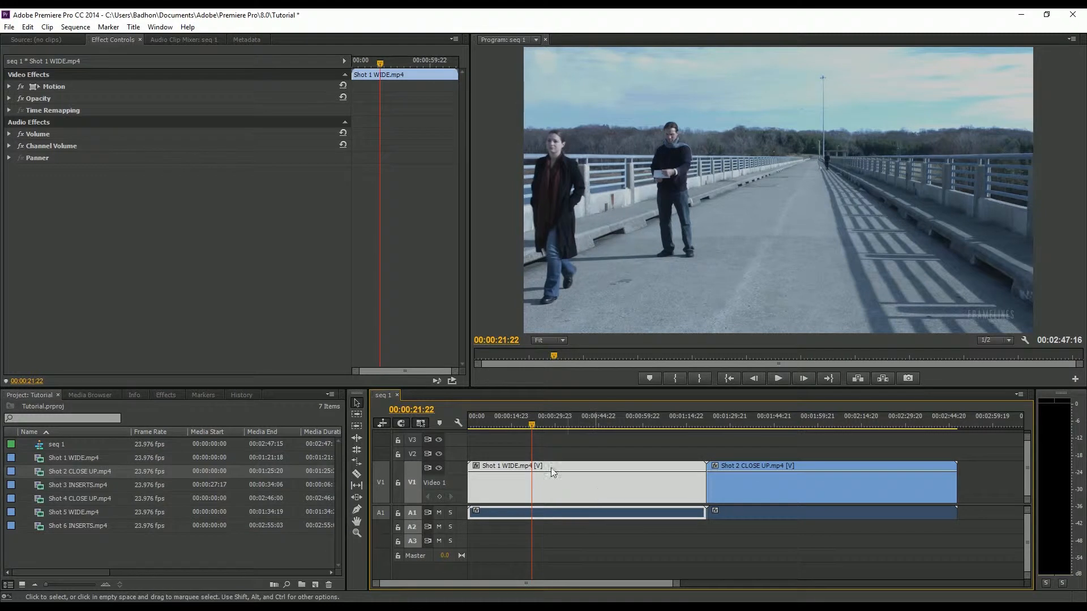
- Set the Scale of Shot 1 WIDE to 120 with the playhead at 00:00:06:23
{"action": "left_click_drag", "start_coordinate": [507, 422], "coordinate": [489, 427]}
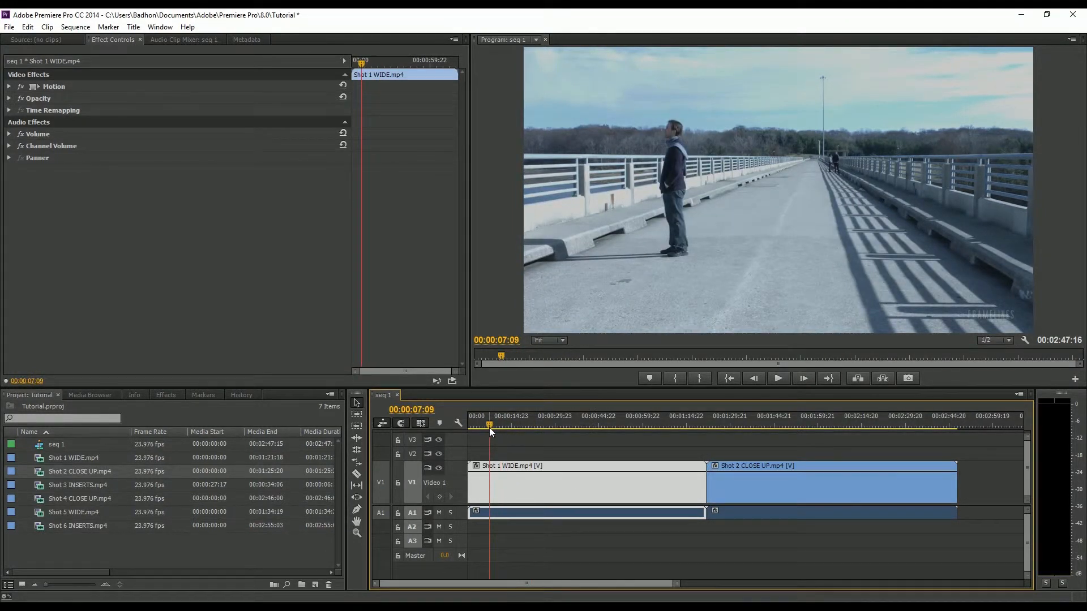
{"action": "left_click_drag", "start_coordinate": [489, 427], "coordinate": [488, 427]}
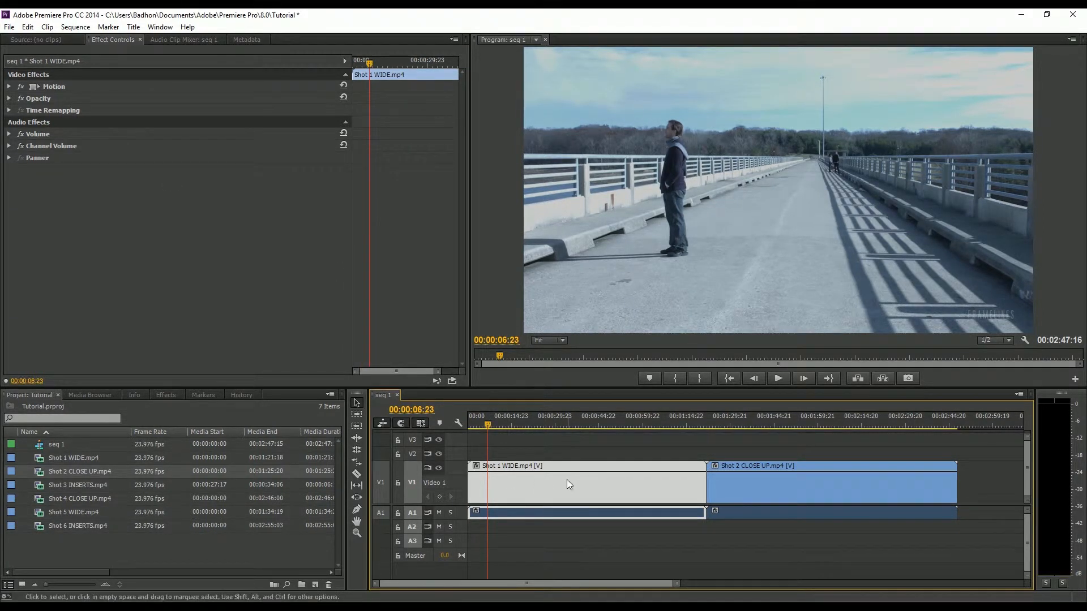
{"action": "left_click", "coordinate": [9, 87]}
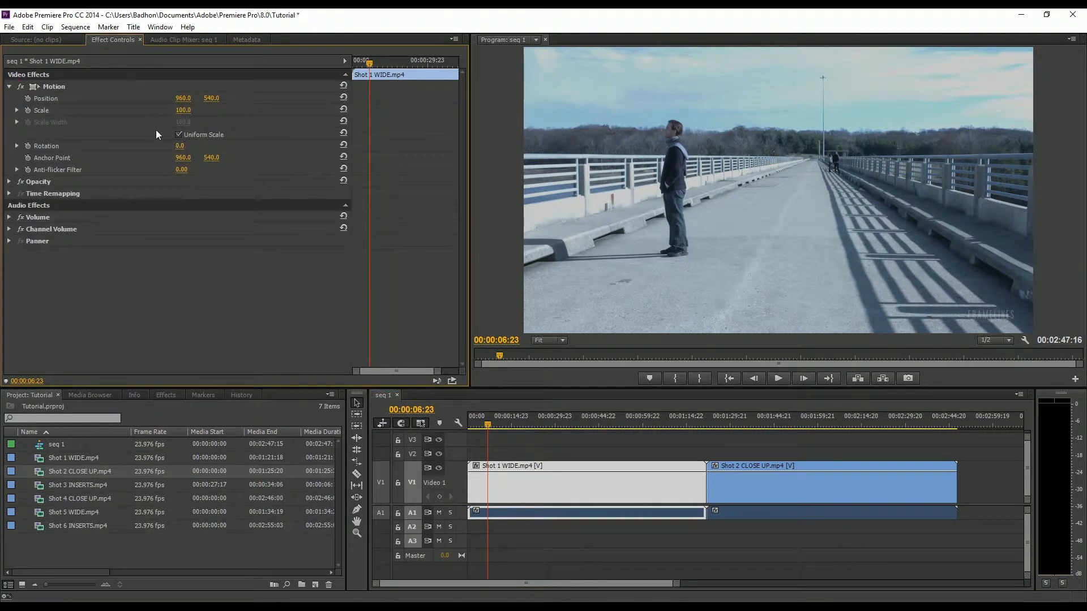
{"action": "left_click_drag", "start_coordinate": [183, 111], "coordinate": [210, 116]}
{"action": "left_click", "coordinate": [183, 110]}
{"action": "type", "text": "120"}
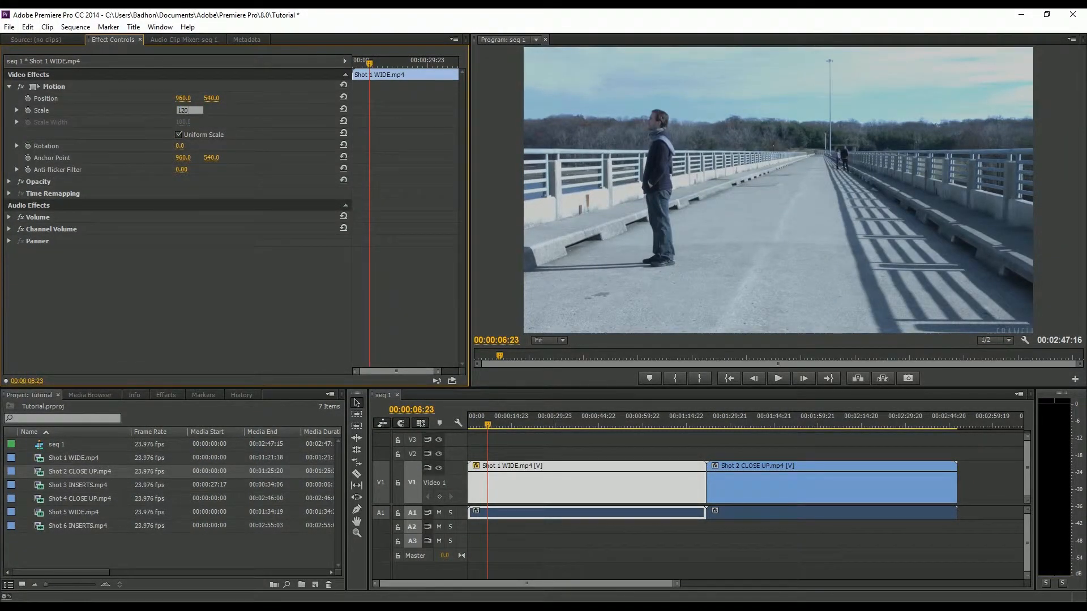
{"action": "key", "text": "Return"}
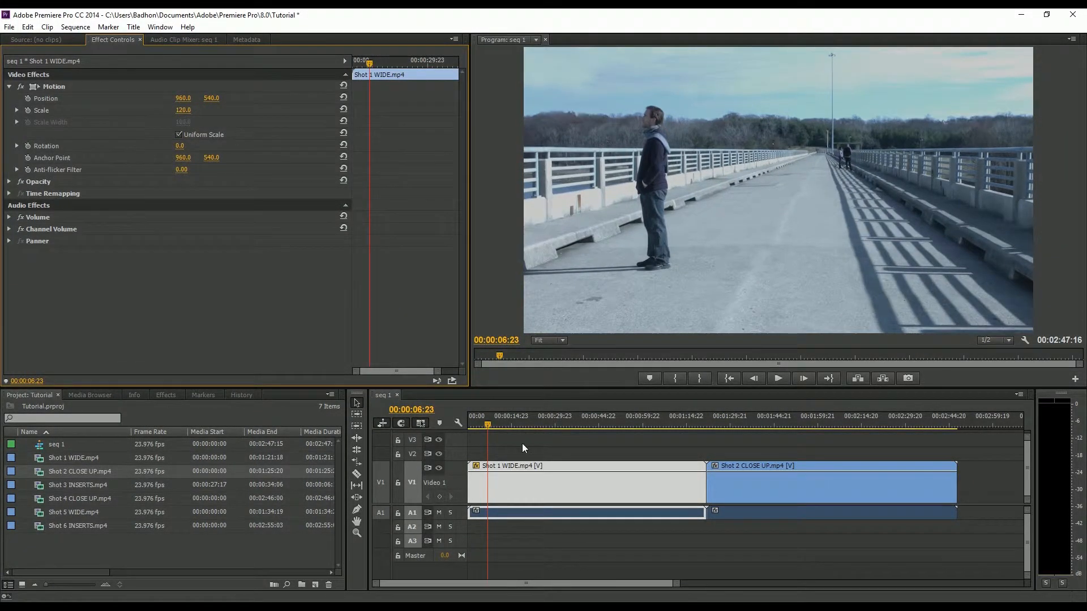
- Keyframe the Scale of Shot 1 WIDE from 120 at 00:00:06:23 to 100 at 00:00:18:01
{"action": "left_click", "coordinate": [508, 488]}
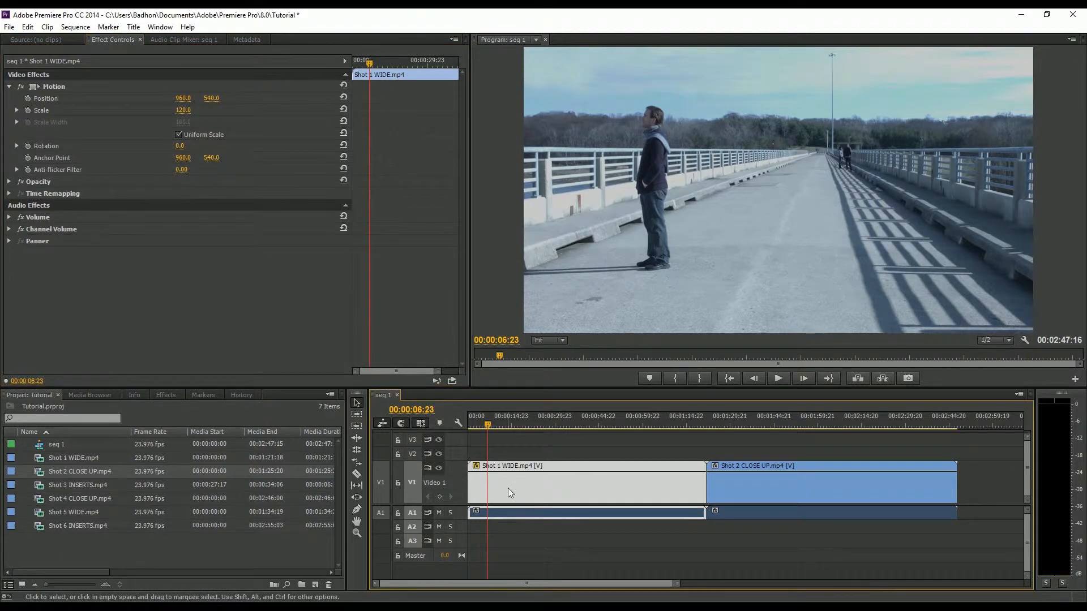
{"action": "left_click", "coordinate": [28, 110]}
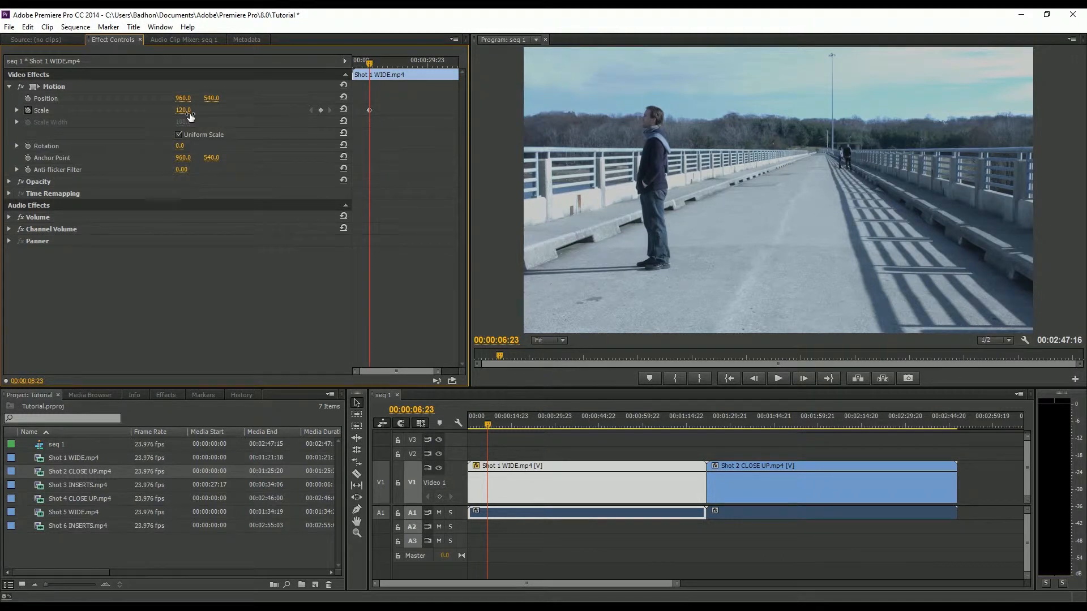
{"action": "left_click_drag", "start_coordinate": [488, 423], "coordinate": [520, 424]}
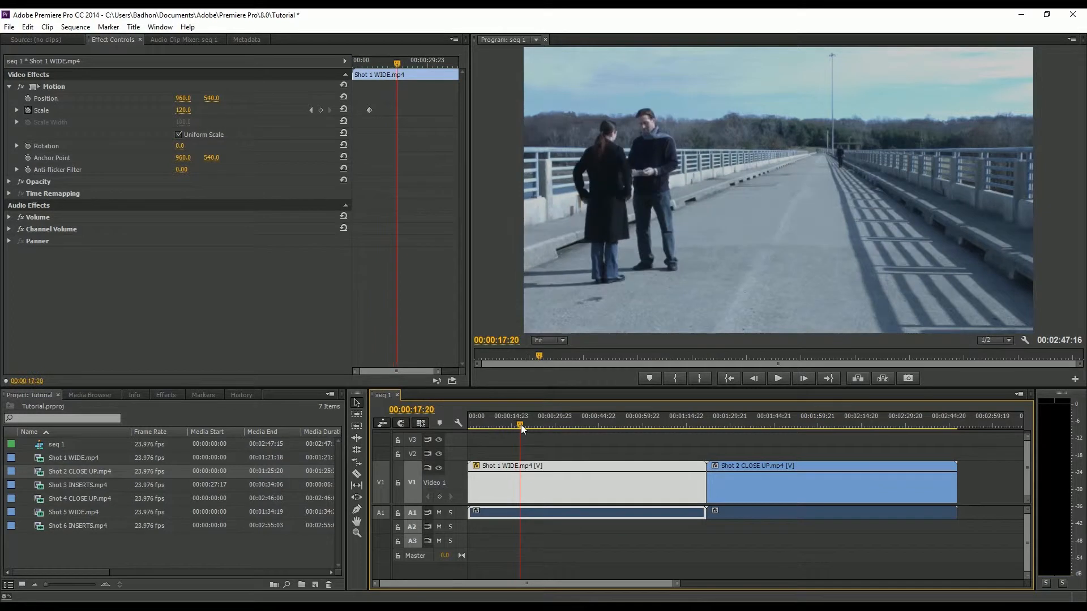
{"action": "left_click", "coordinate": [183, 110]}
{"action": "type", "text": "100"}
{"action": "key", "text": "Return"}
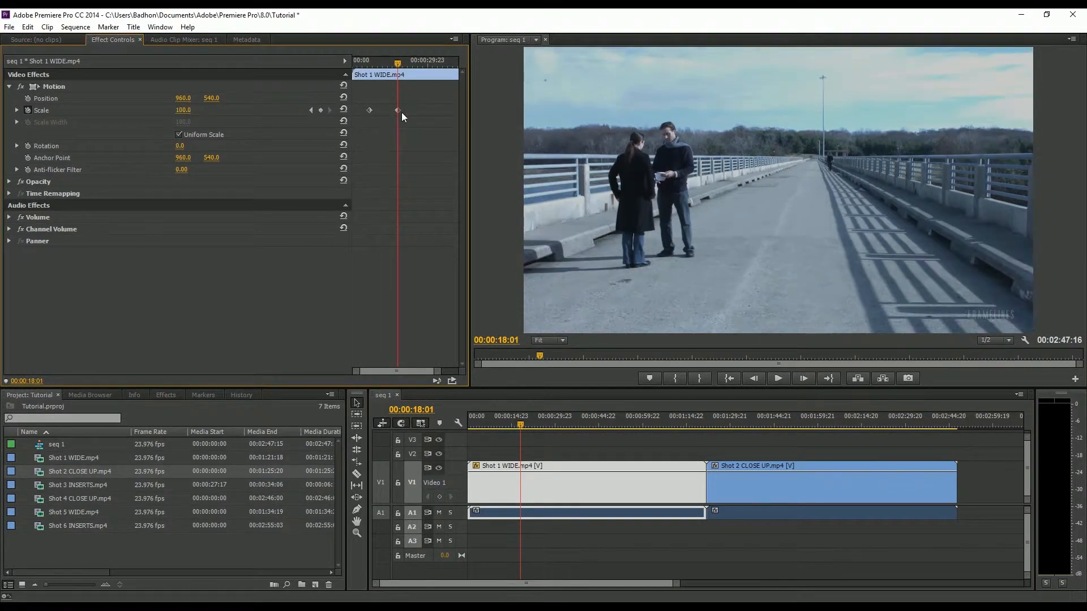
- Start a Position keyframe on Shot 1 WIDE at 00:00:07:09 and set Position to 1002, 616
{"action": "mouse_move", "coordinate": [500, 419]}
{"action": "left_mouse_down"}
{"action": "mouse_move", "coordinate": [487, 423]}
{"action": "mouse_move", "coordinate": [516, 420]}
{"action": "mouse_move", "coordinate": [494, 424]}
{"action": "left_mouse_up"}
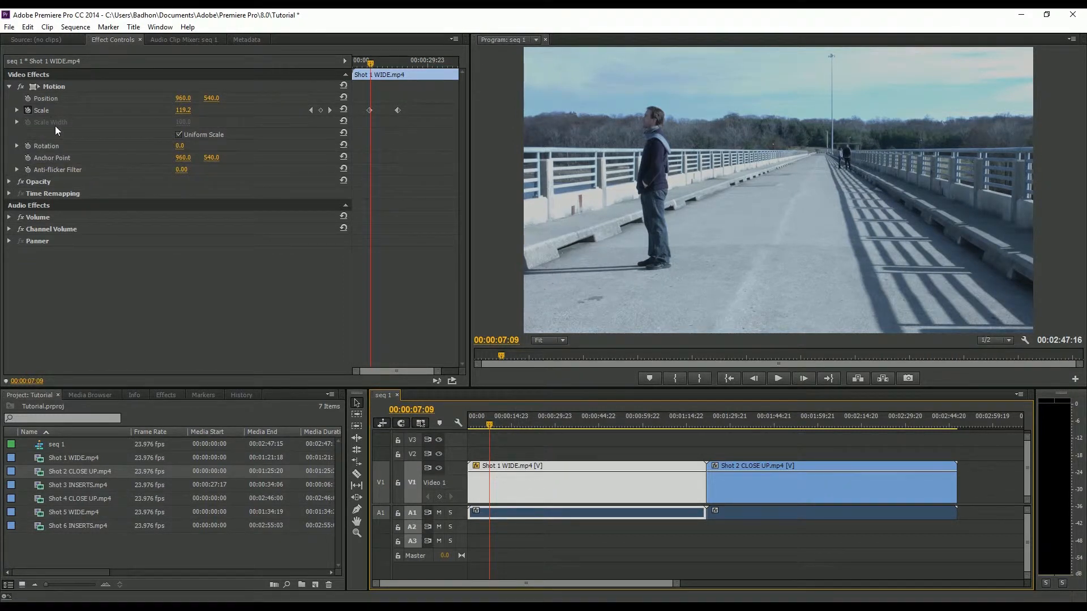
{"action": "left_click", "coordinate": [28, 98]}
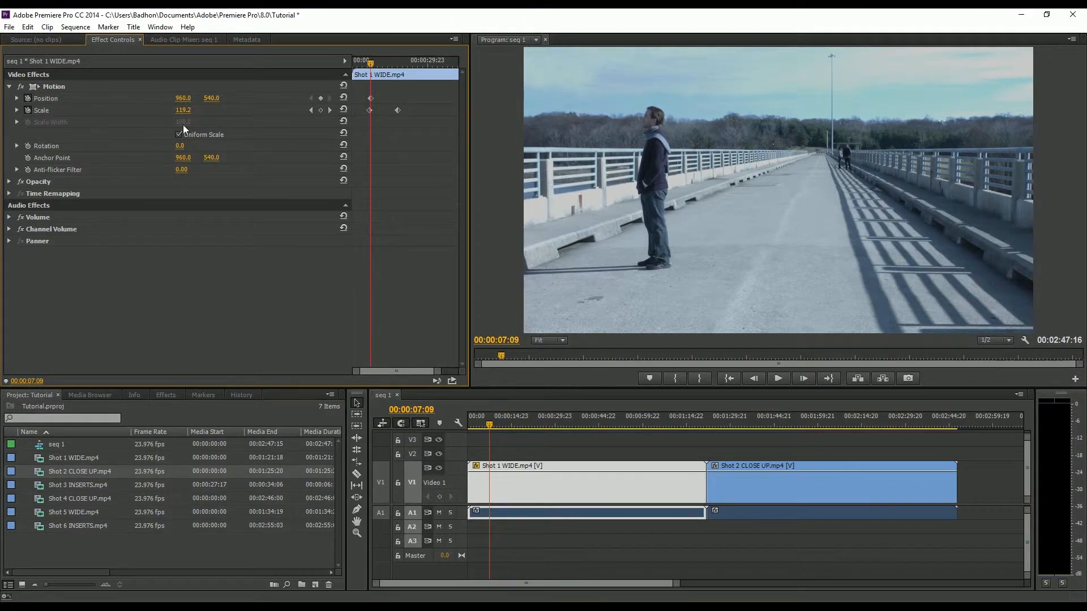
{"action": "left_click_drag", "start_coordinate": [206, 98], "coordinate": [249, 98]}
{"action": "left_click_drag", "start_coordinate": [182, 98], "coordinate": [207, 98]}
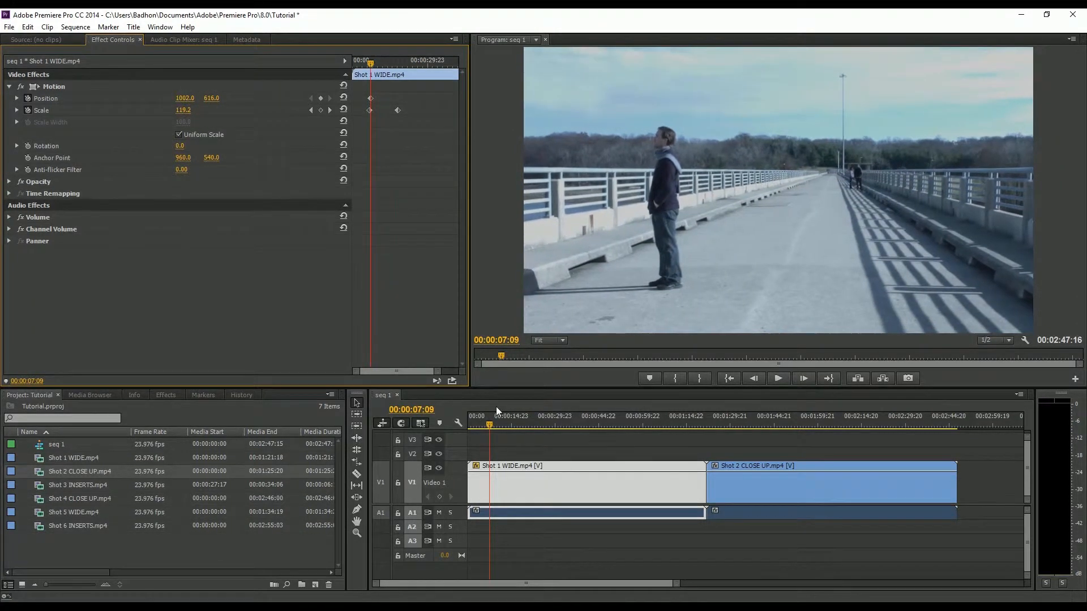
- Add a second Position keyframe to Shot 1 WIDE at 00:00:16:11 with the values 960, 540
{"action": "left_click_drag", "start_coordinate": [497, 426], "coordinate": [515, 423]}
{"action": "left_click", "coordinate": [188, 98]}
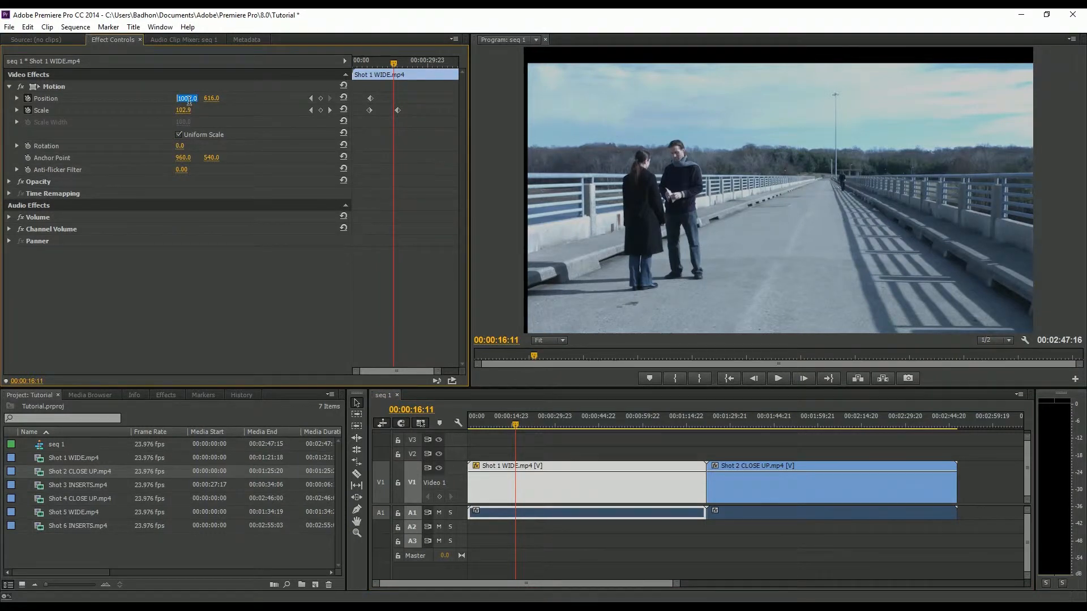
{"action": "type", "text": "960"}
{"action": "key", "text": "Return"}
{"action": "left_click", "coordinate": [216, 99]}
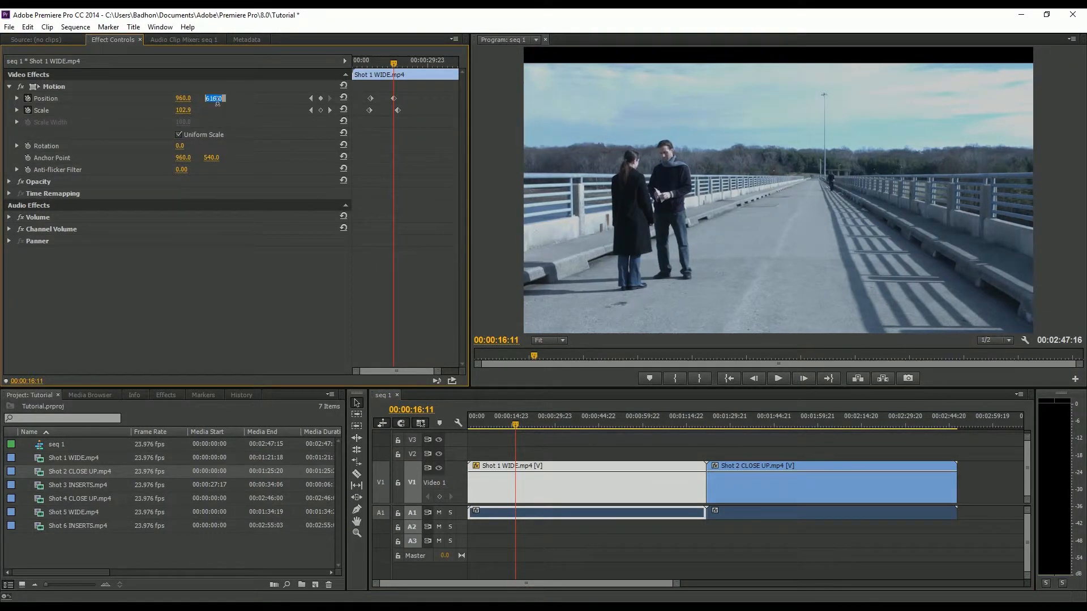
{"action": "type", "text": "540"}
{"action": "key", "text": "Return"}
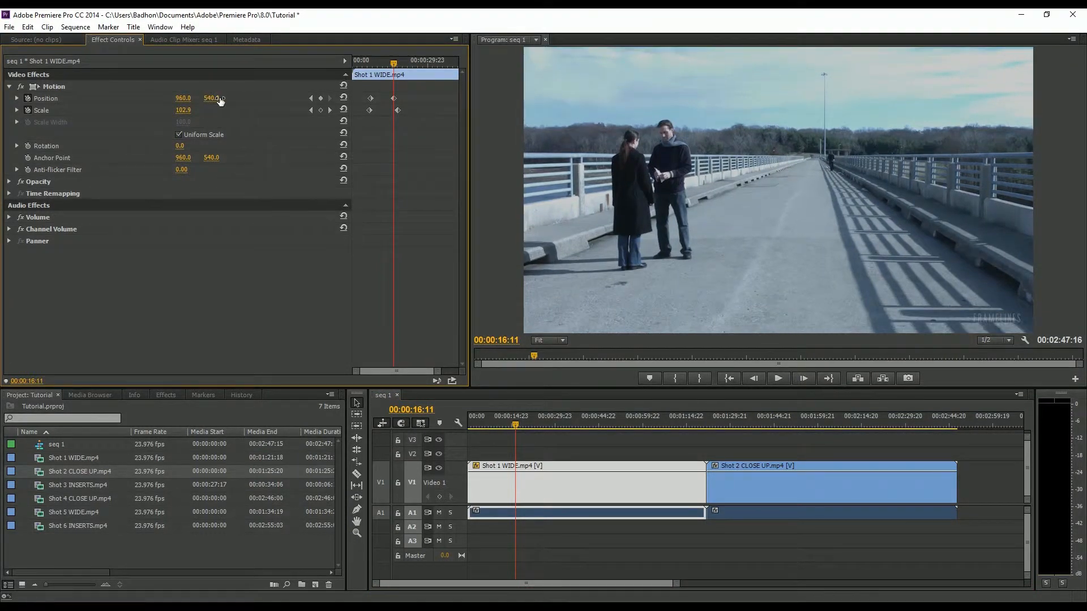
- Try a Rotation of 15° on Shot 1 WIDE at 00:00:13:23 and undo it
{"action": "left_click_drag", "start_coordinate": [494, 423], "coordinate": [509, 425]}
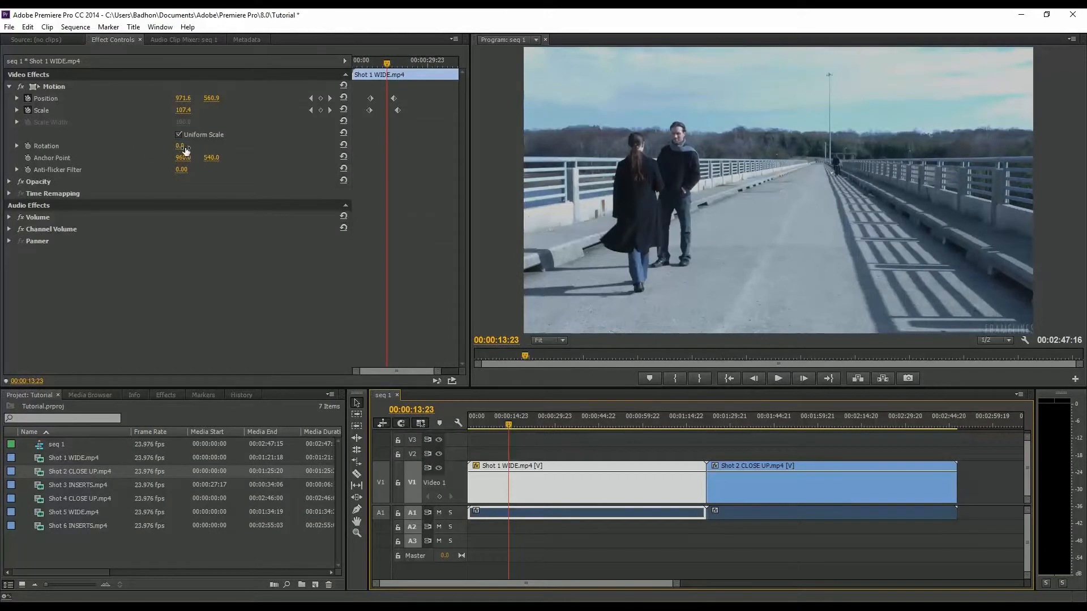
{"action": "left_click_drag", "start_coordinate": [185, 150], "coordinate": [194, 150]}
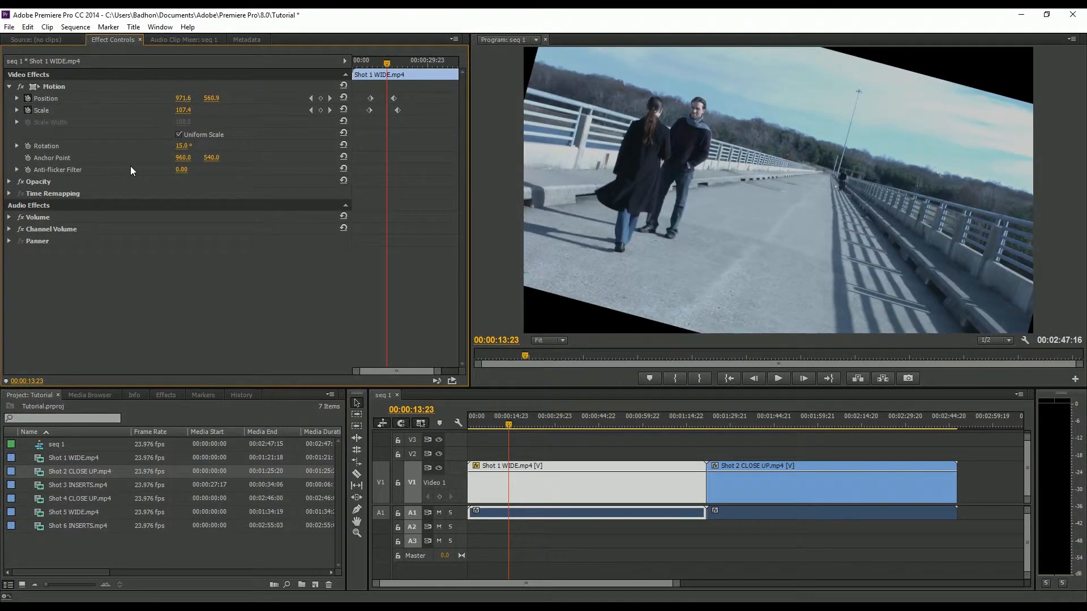
{"action": "key", "text": "ctrl+z"}
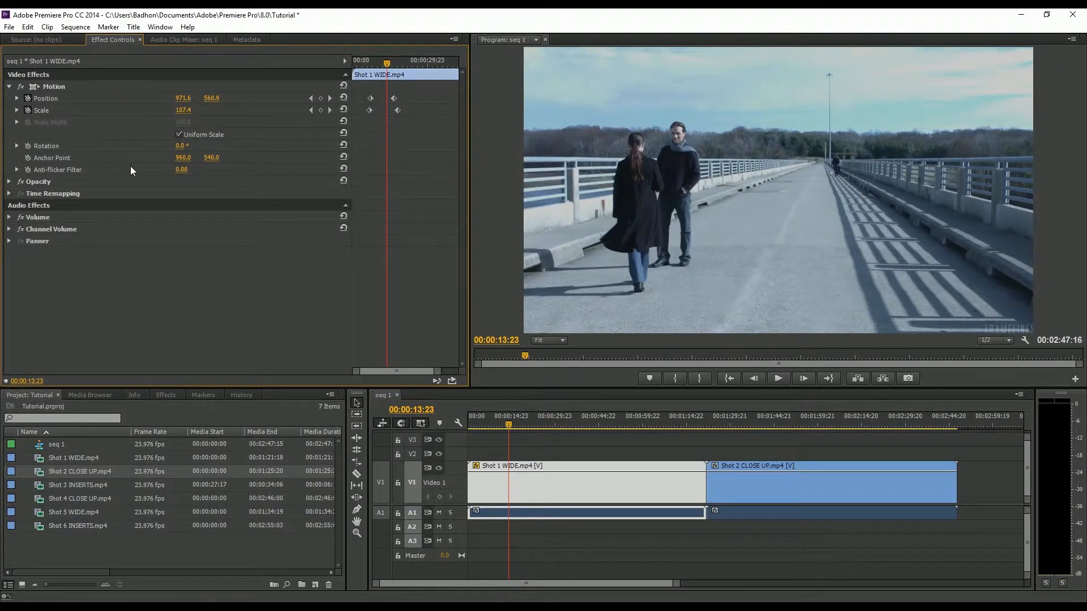
- Collapse the Motion properties of Shot 1 WIDE and expand its Opacity properties
{"action": "left_click", "coordinate": [9, 87]}
{"action": "left_click", "coordinate": [9, 98]}
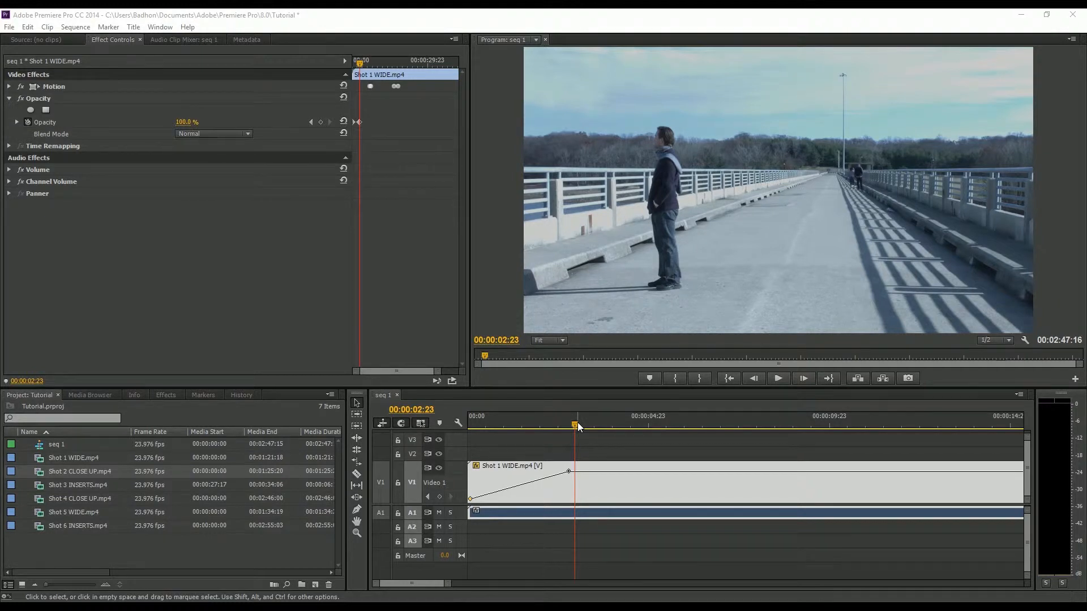
- Delete both Shot 1 WIDE and Shot 2 CLOSE UP from the sequence
{"action": "left_click_drag", "start_coordinate": [448, 583], "coordinate": [701, 583]}
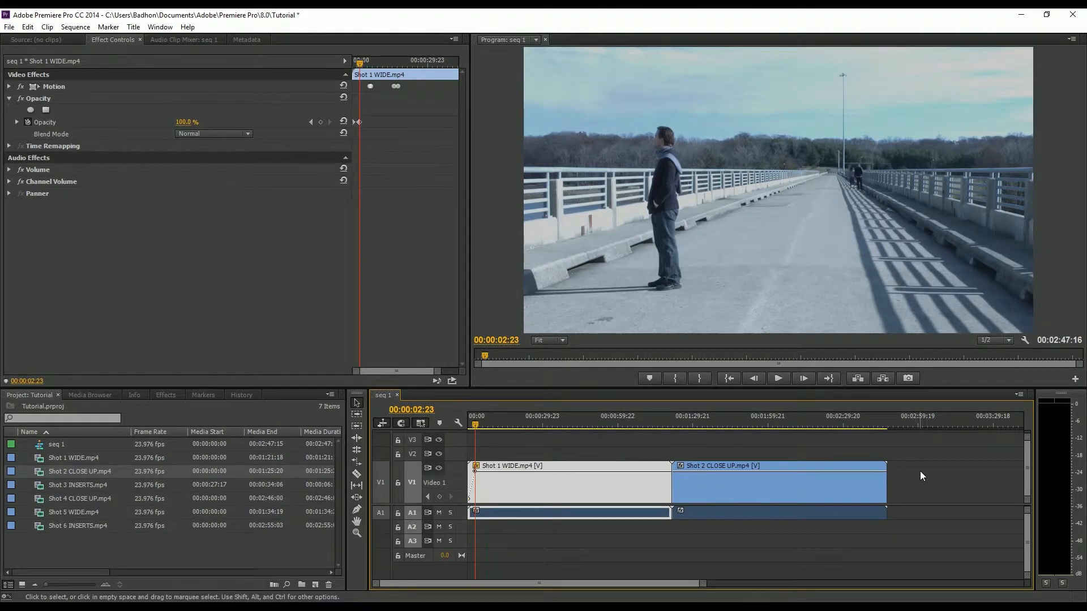
{"action": "left_click_drag", "start_coordinate": [919, 470], "coordinate": [596, 508]}
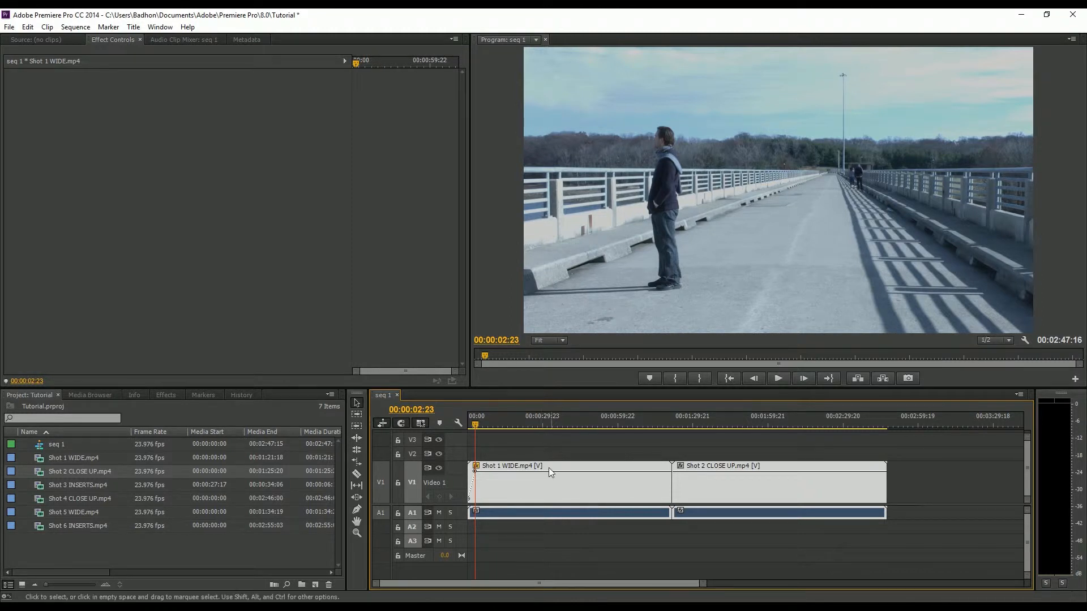
{"action": "key", "text": "Delete"}
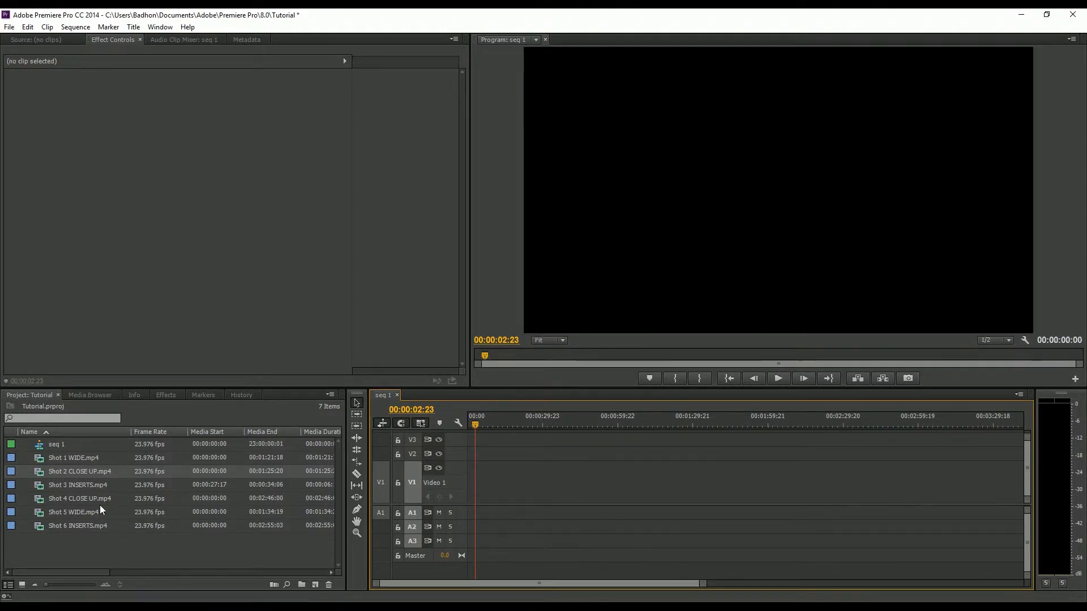
- Open Shot 4 CLOSE UP in the source monitor and mark its In point at 00:00:24:21 and Out point at 00:00:26:21
{"action": "left_click", "coordinate": [64, 499]}
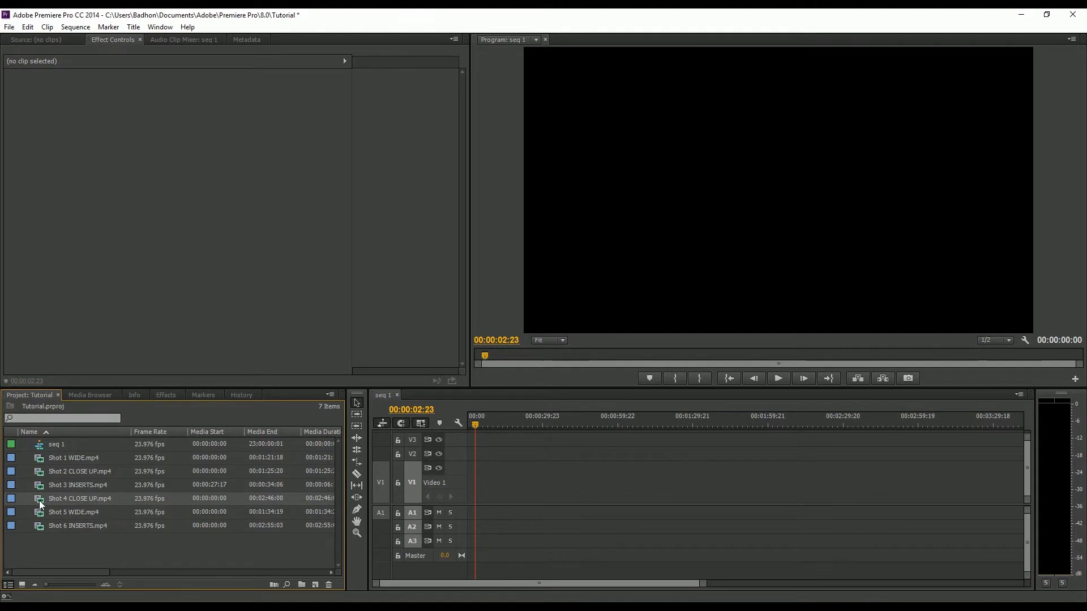
{"action": "double_click", "coordinate": [39, 501]}
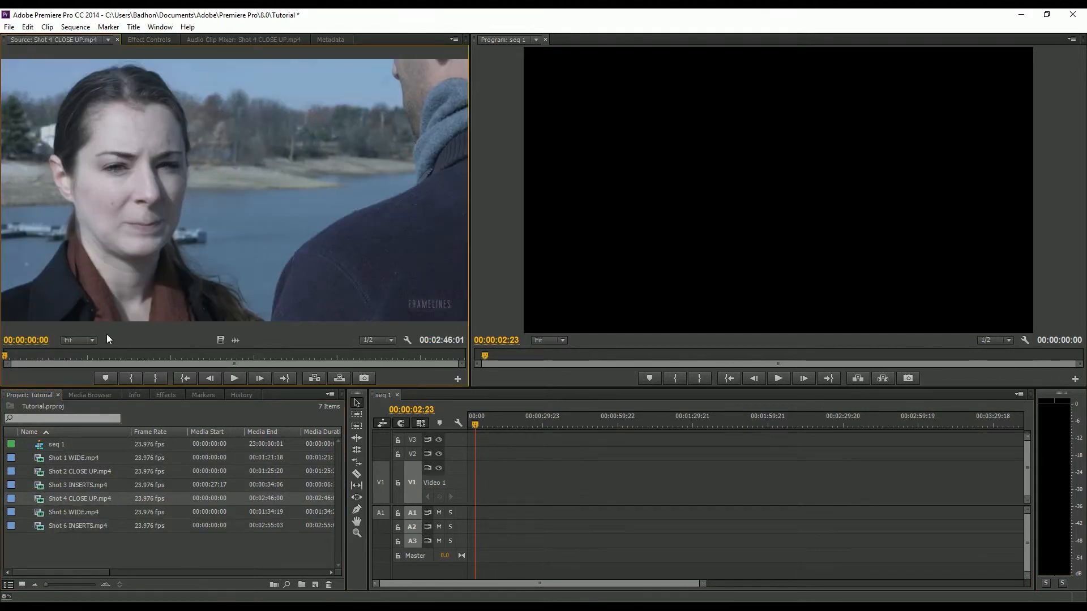
{"action": "left_click_drag", "start_coordinate": [8, 357], "coordinate": [77, 355]}
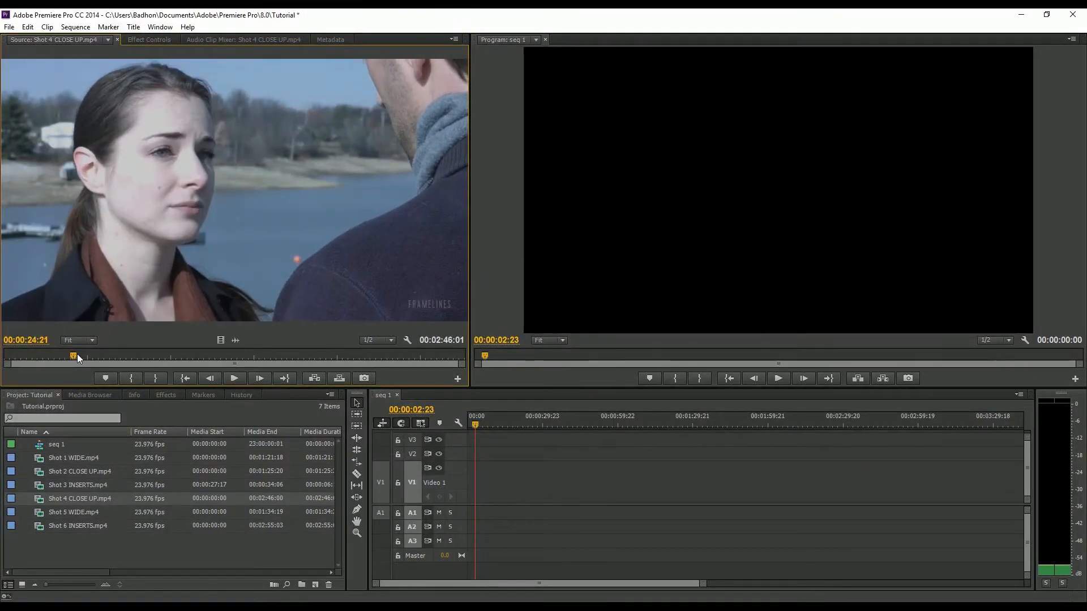
{"action": "left_click", "coordinate": [127, 379]}
{"action": "left_click_drag", "start_coordinate": [77, 356], "coordinate": [83, 356]}
{"action": "left_click", "coordinate": [161, 378]}
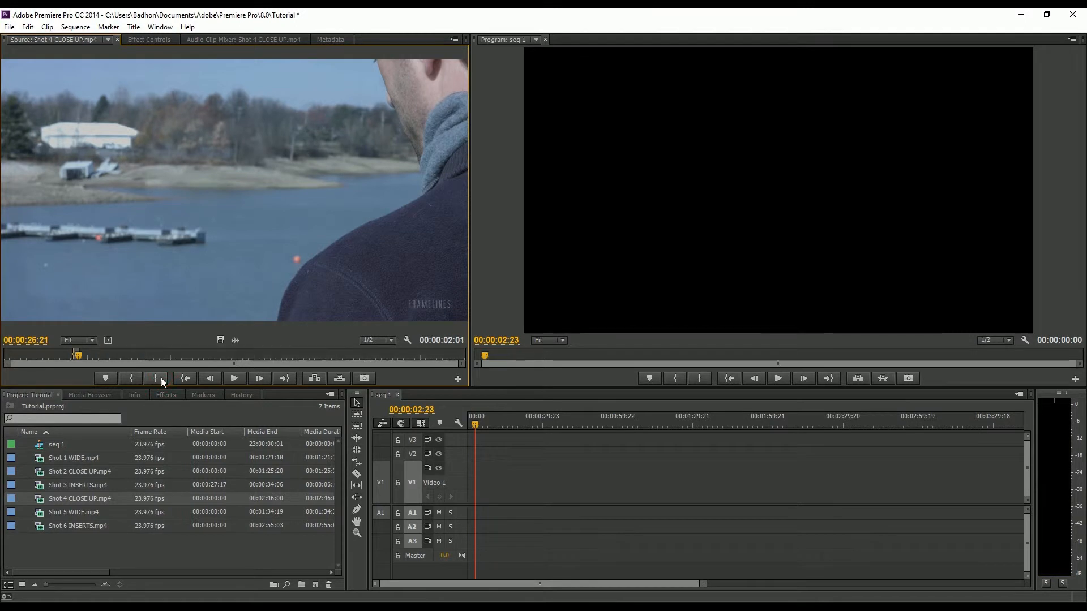
- Place the marked Shot 4 CLOSE UP range at the start of V1 and move the playhead to 00:00:00:00
{"action": "left_click_drag", "start_coordinate": [32, 497], "coordinate": [472, 483]}
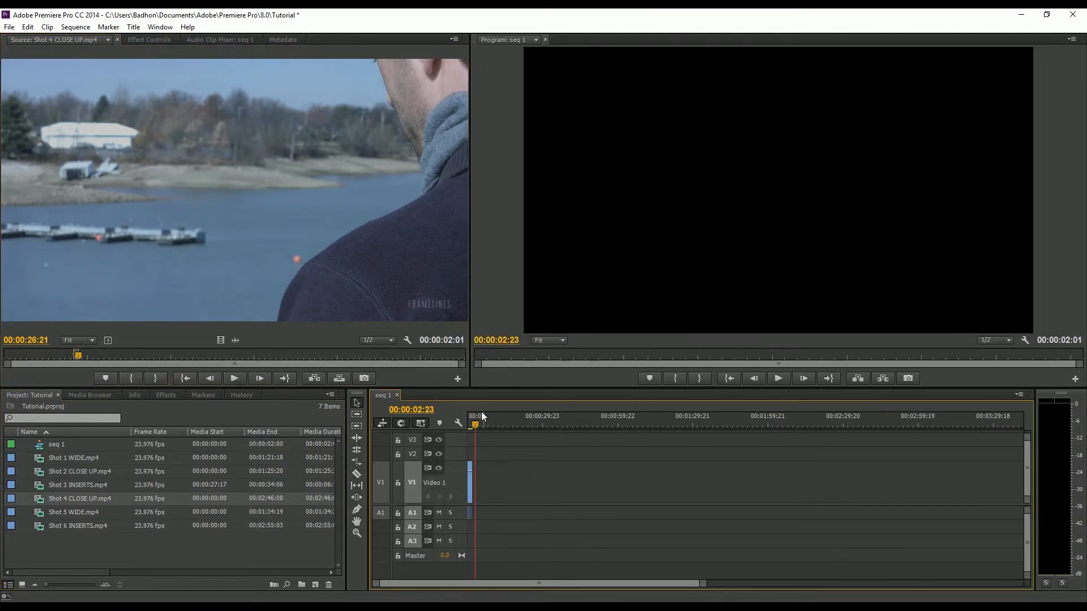
{"action": "left_click_drag", "start_coordinate": [481, 416], "coordinate": [466, 422]}
{"action": "left_click_drag", "start_coordinate": [706, 586], "coordinate": [418, 584]}
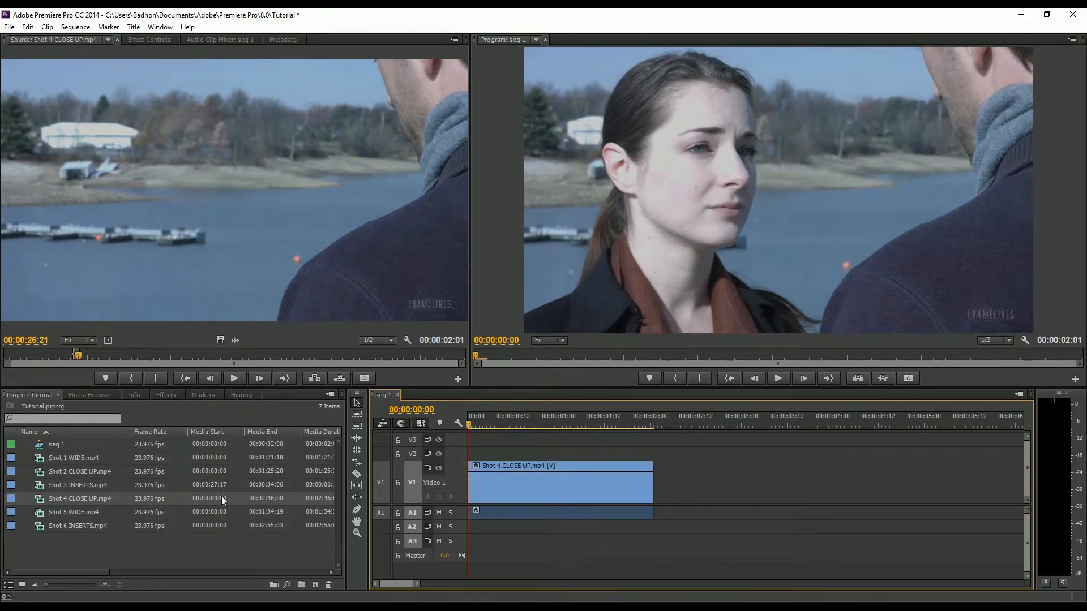
- Mark a 00:00:04:23 range of Shot 6 INSERTS ending at 00:01:04:01 and place it directly after Shot 4 CLOSE UP on V1
{"action": "left_click", "coordinate": [77, 524]}
{"action": "double_click", "coordinate": [42, 528]}
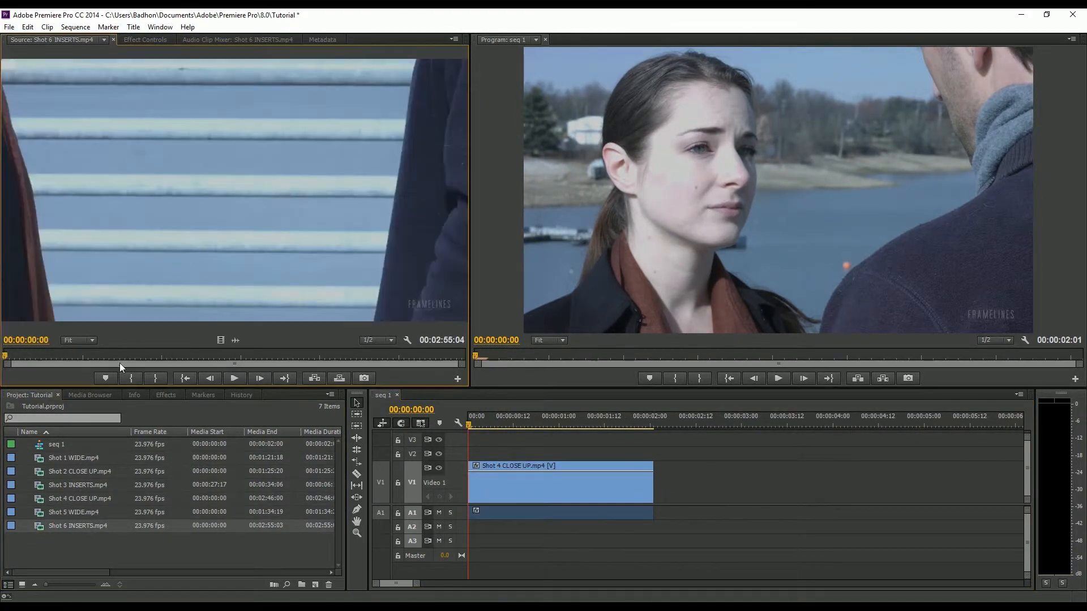
{"action": "left_click_drag", "start_coordinate": [7, 359], "coordinate": [171, 354]}
{"action": "left_click", "coordinate": [131, 378]}
{"action": "left_click", "coordinate": [160, 357]}
{"action": "left_click", "coordinate": [155, 378]}
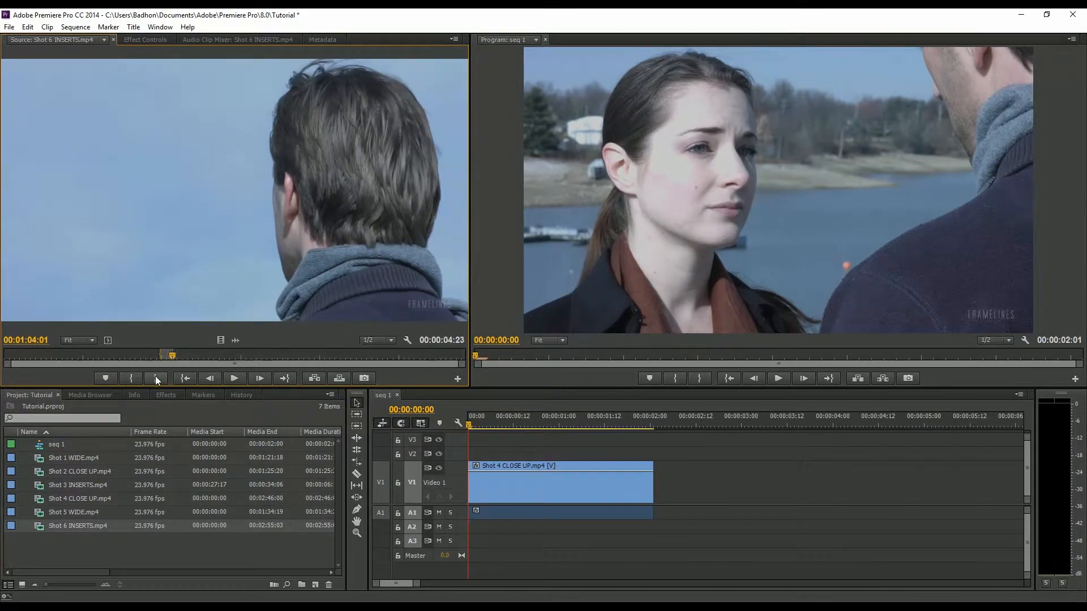
{"action": "left_click_drag", "start_coordinate": [41, 531], "coordinate": [664, 487]}
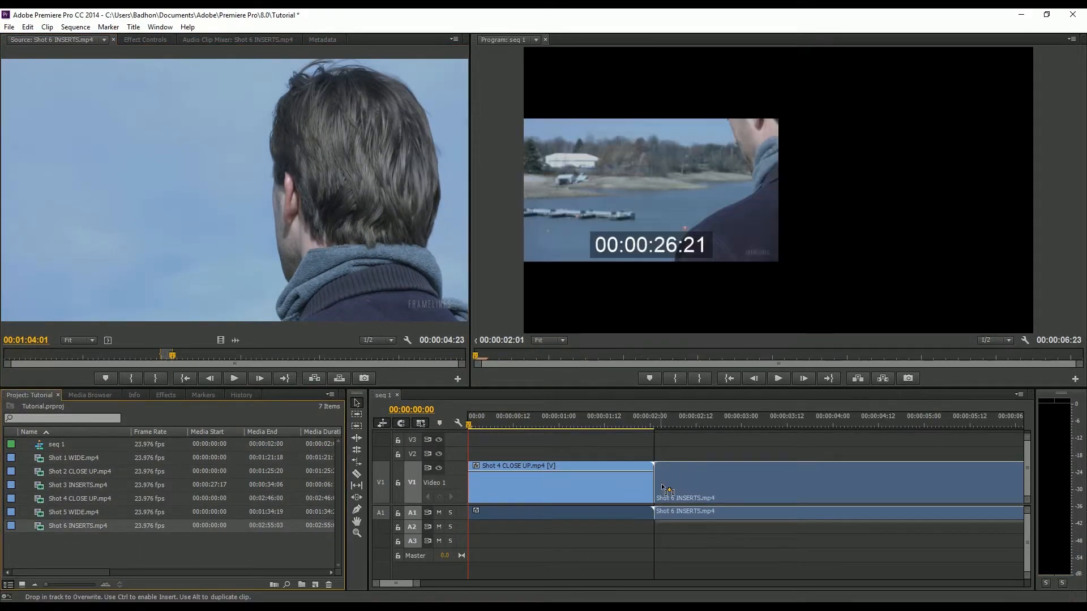
{"action": "left_click_drag", "start_coordinate": [423, 590], "coordinate": [463, 587]}
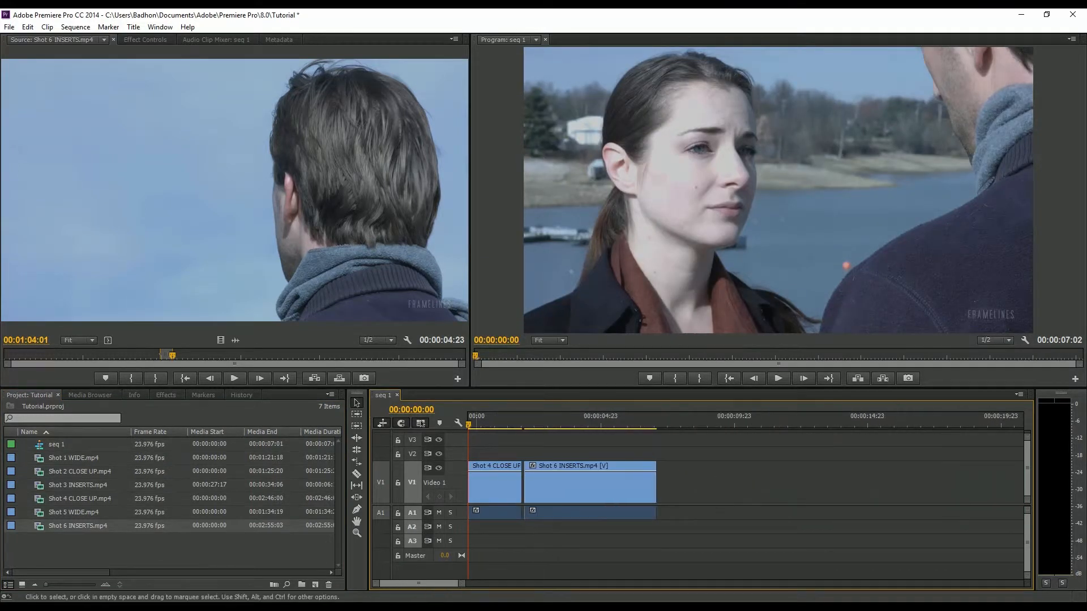
- Move Shot 6 INSERTS to V2 and A2 at the sequence start above Shot 4 CLOSE UP, and view the frame at 00:00:00:15
{"action": "left_click", "coordinate": [537, 464]}
{"action": "left_click_drag", "start_coordinate": [537, 464], "coordinate": [534, 452]}
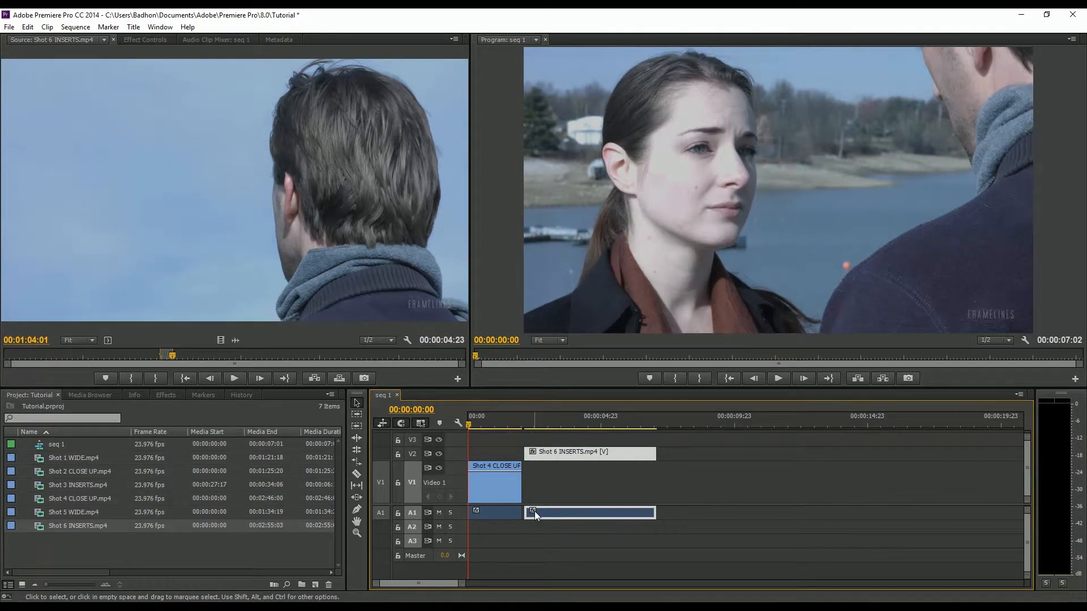
{"action": "left_click_drag", "start_coordinate": [534, 512], "coordinate": [534, 526]}
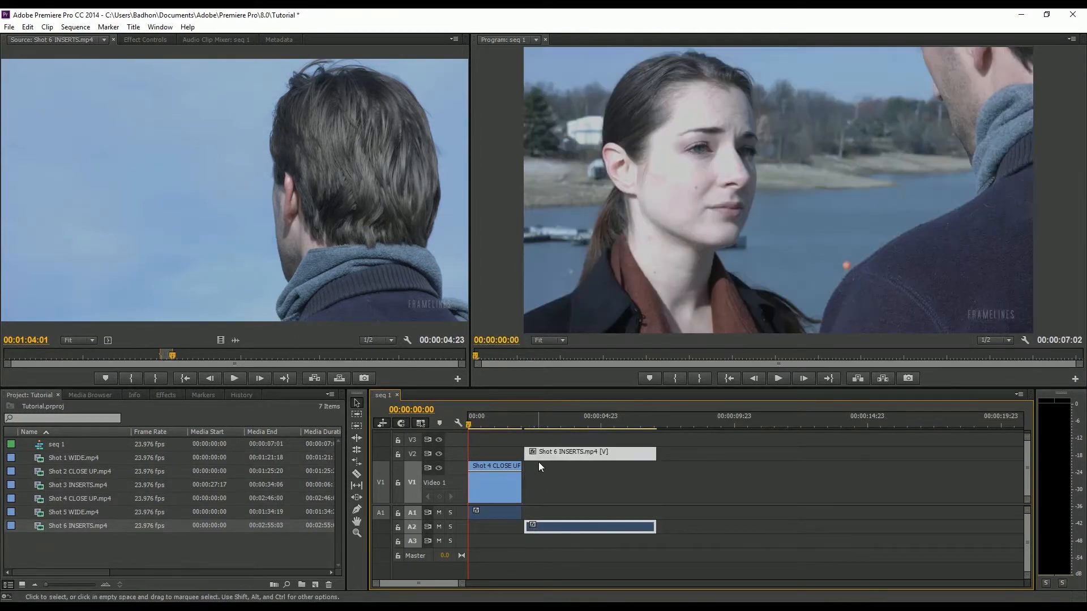
{"action": "left_click_drag", "start_coordinate": [537, 454], "coordinate": [480, 454]}
{"action": "left_click", "coordinate": [485, 423]}
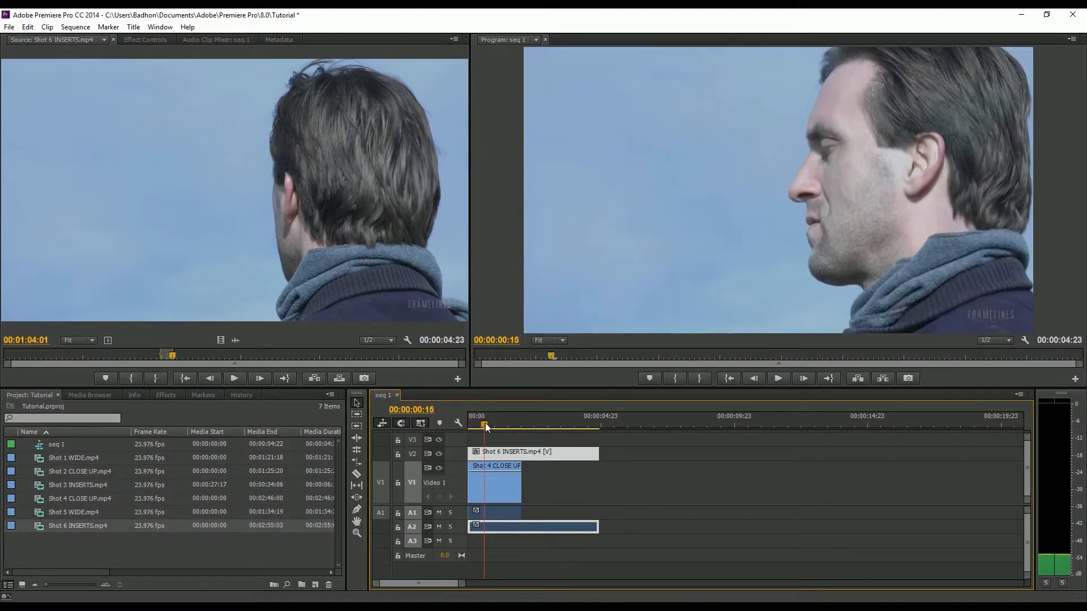
- Zoom into the sequence, hide track V2 to check Shot 4 CLOSE UP underneath, and show V2 again
{"action": "left_click_drag", "start_coordinate": [462, 584], "coordinate": [434, 587]}
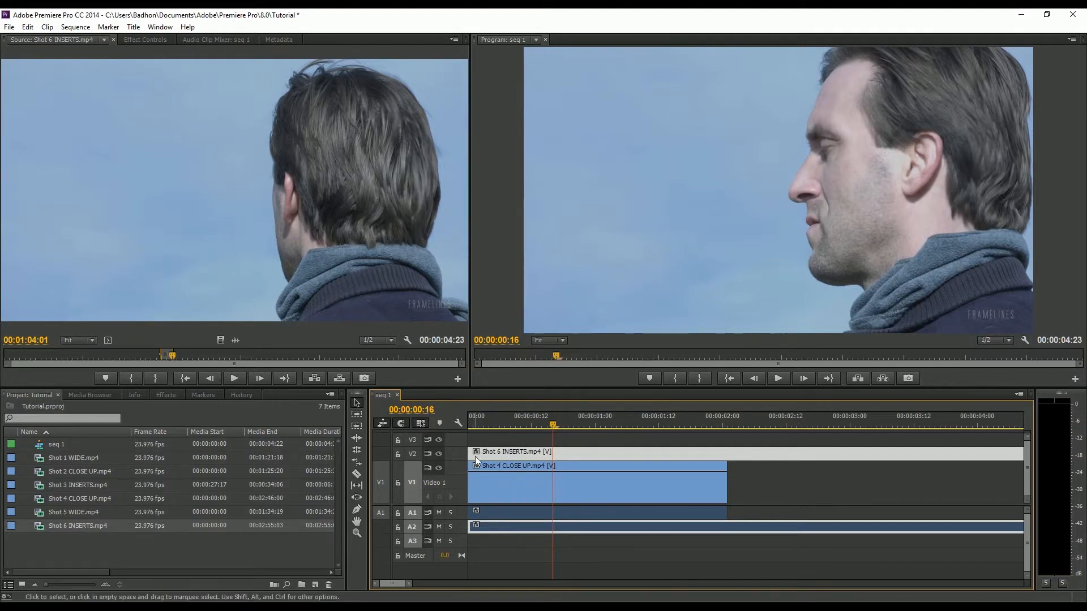
{"action": "left_click", "coordinate": [439, 453]}
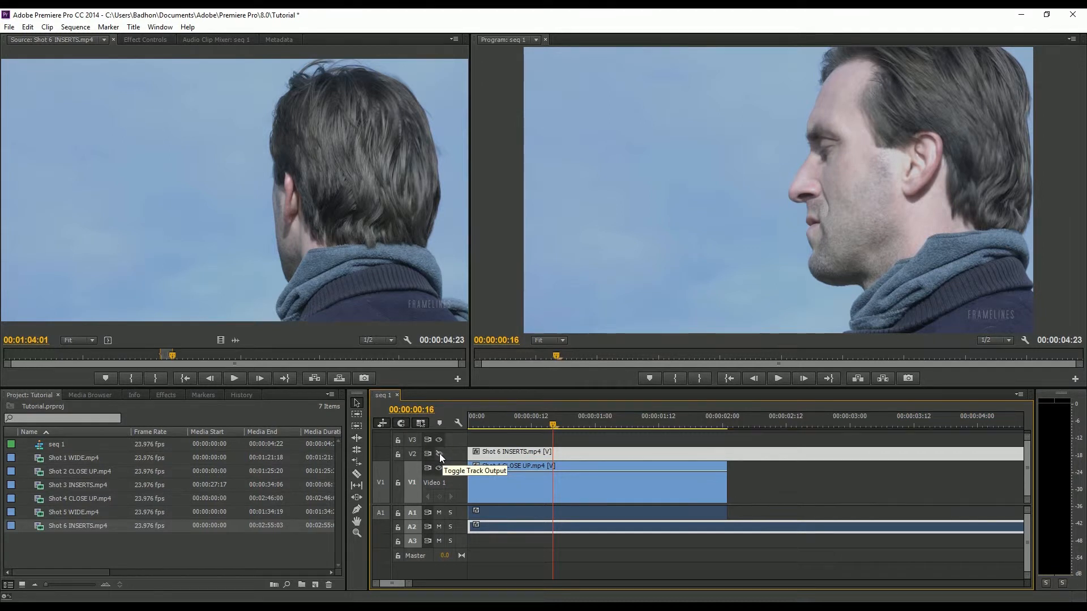
{"action": "left_click", "coordinate": [555, 491]}
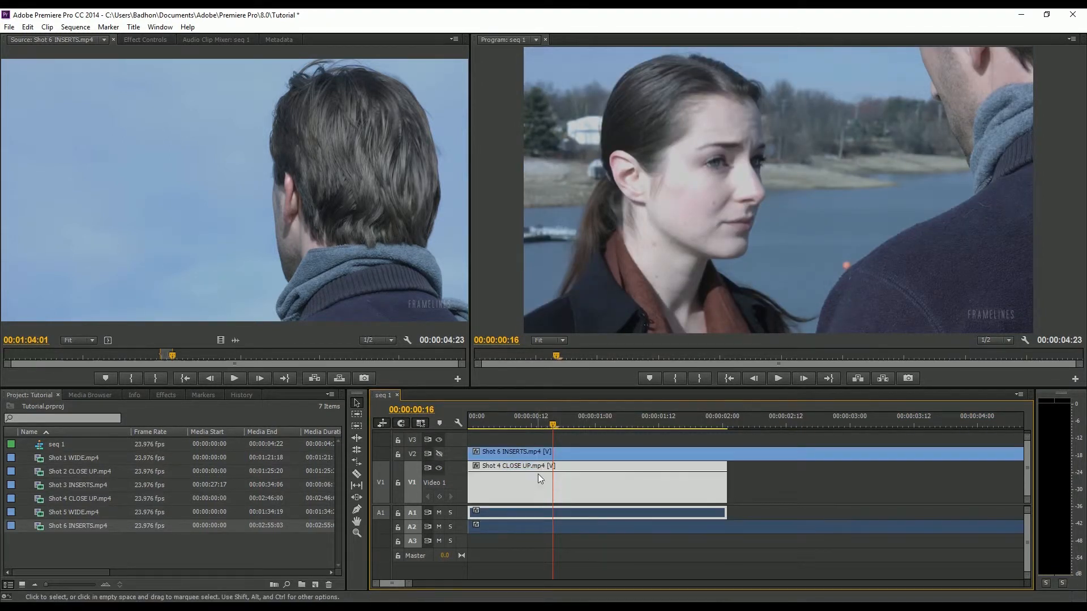
{"action": "left_click", "coordinate": [439, 454]}
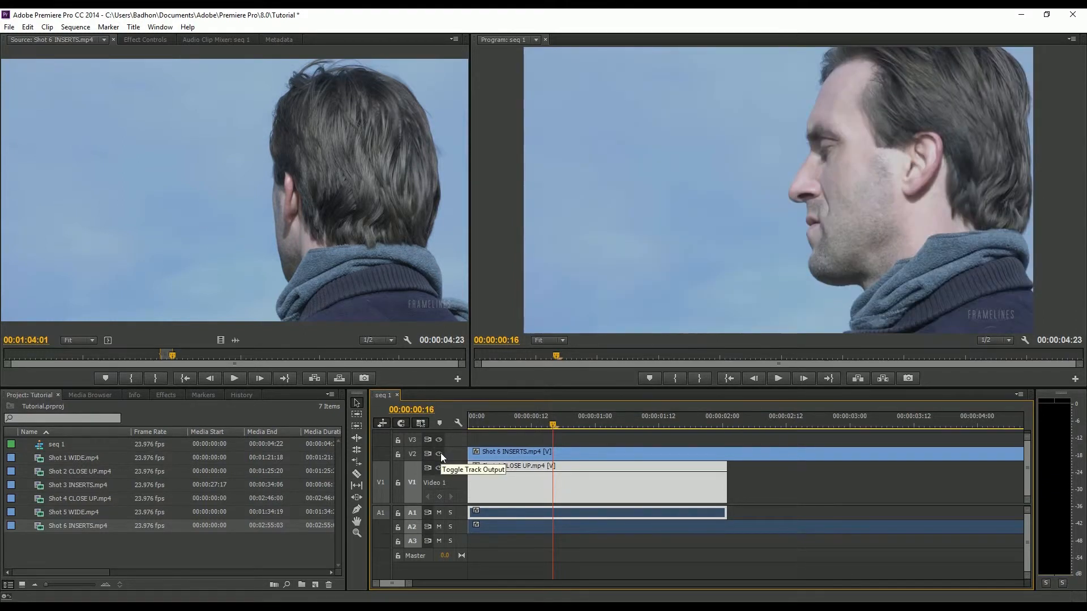
- Move the playhead to 00:00:00:11, apply the Crop effect to Shot 6 INSERTS and show its effect settings
{"action": "left_click", "coordinate": [526, 422]}
{"action": "left_click", "coordinate": [525, 451]}
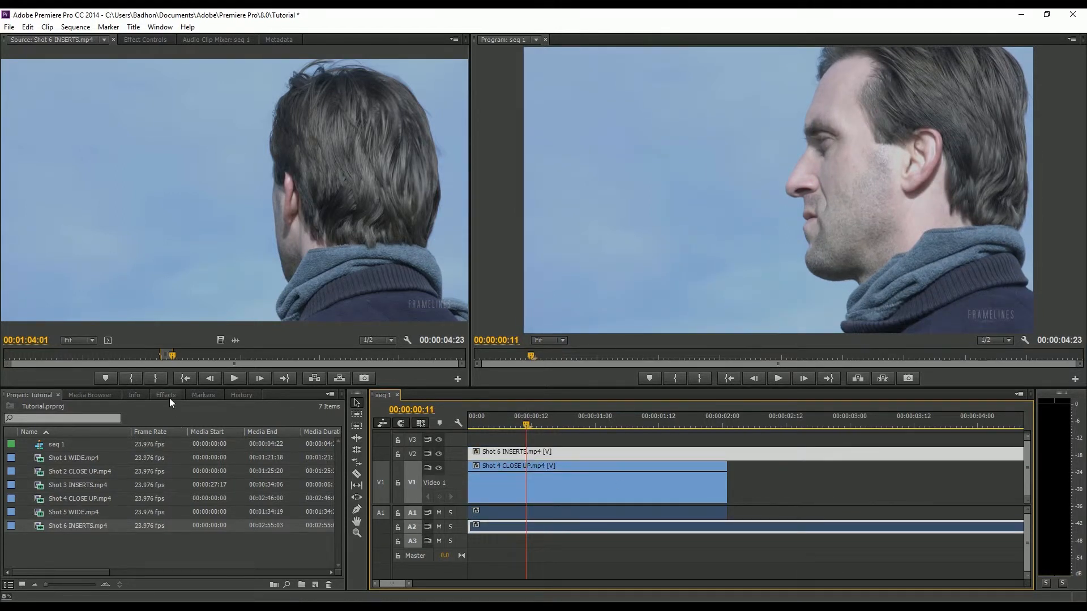
{"action": "left_click", "coordinate": [169, 398]}
{"action": "left_click", "coordinate": [62, 409]}
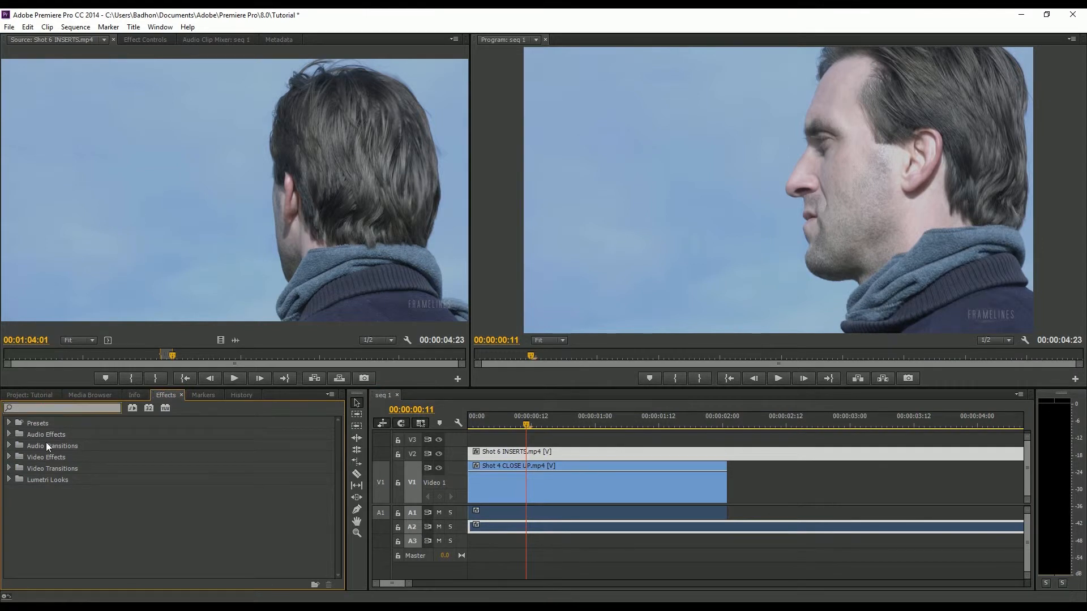
{"action": "type", "text": "crop"}
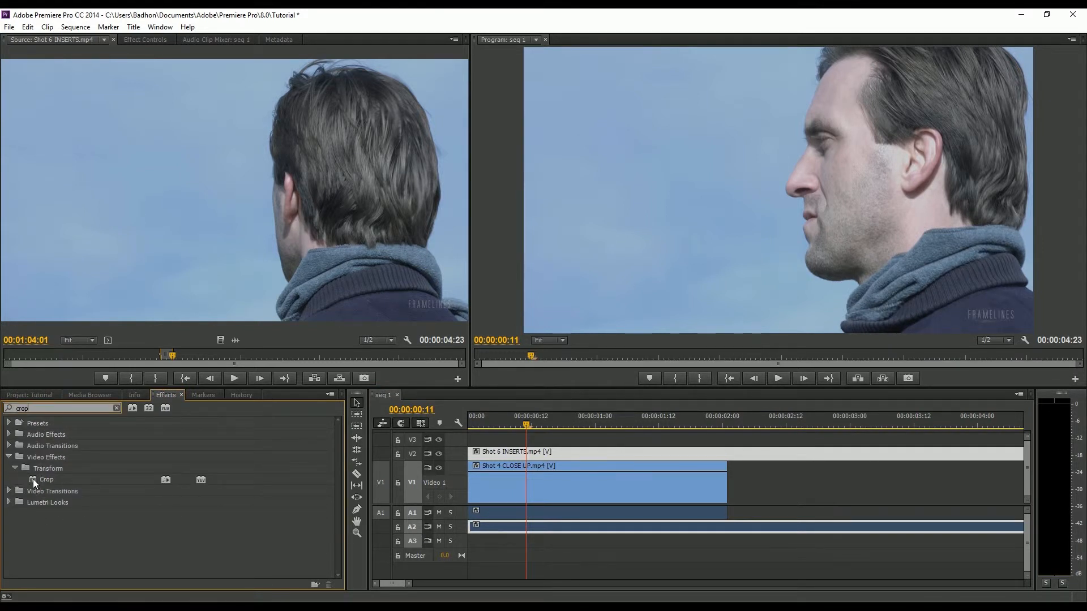
{"action": "left_click_drag", "start_coordinate": [33, 478], "coordinate": [530, 456]}
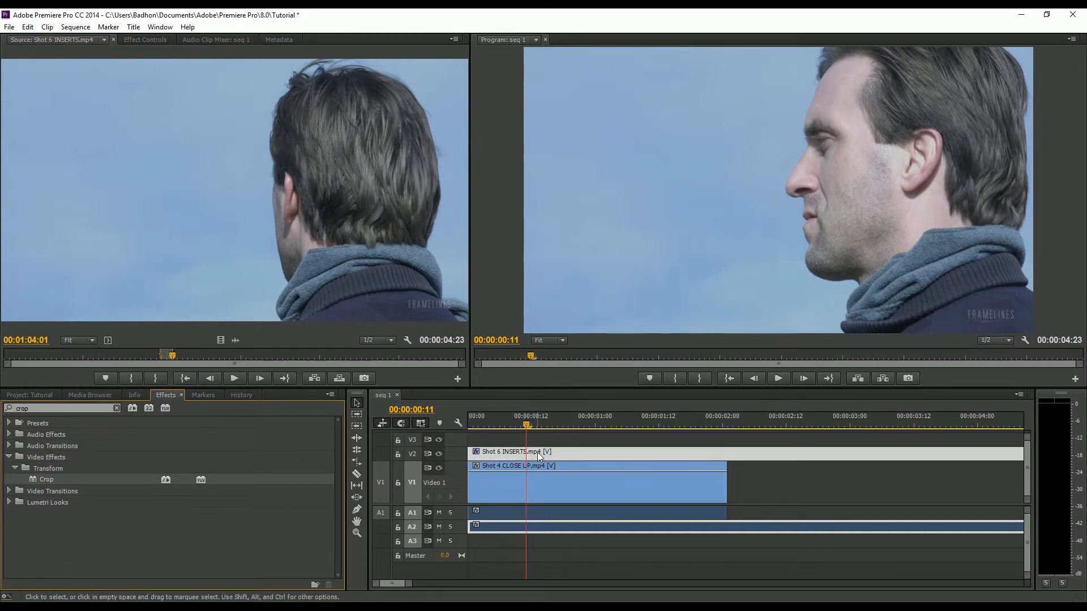
{"action": "left_click", "coordinate": [135, 39]}
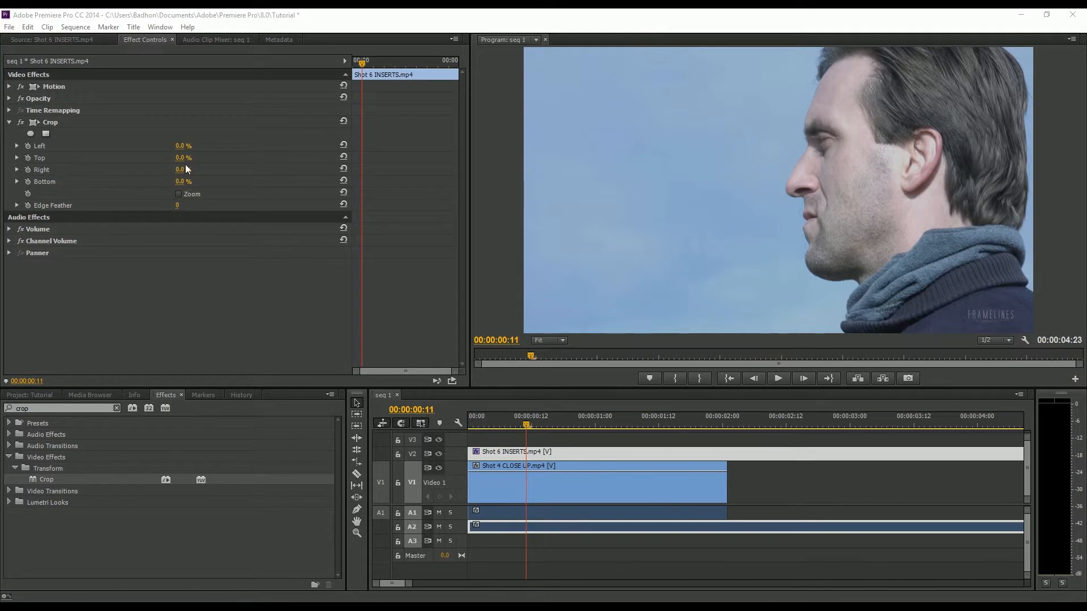
- Crop Shot 6 INSERTS by 9% at the top and 37% at the bottom, and set its vertical Position to 435
{"action": "left_click_drag", "start_coordinate": [183, 158], "coordinate": [228, 187]}
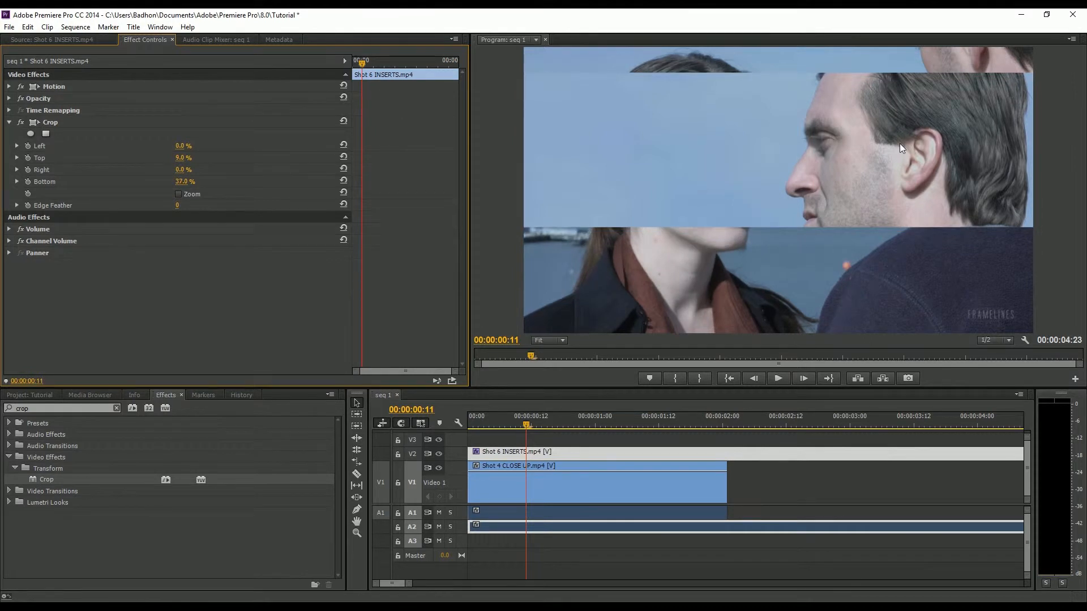
{"action": "left_click", "coordinate": [10, 88]}
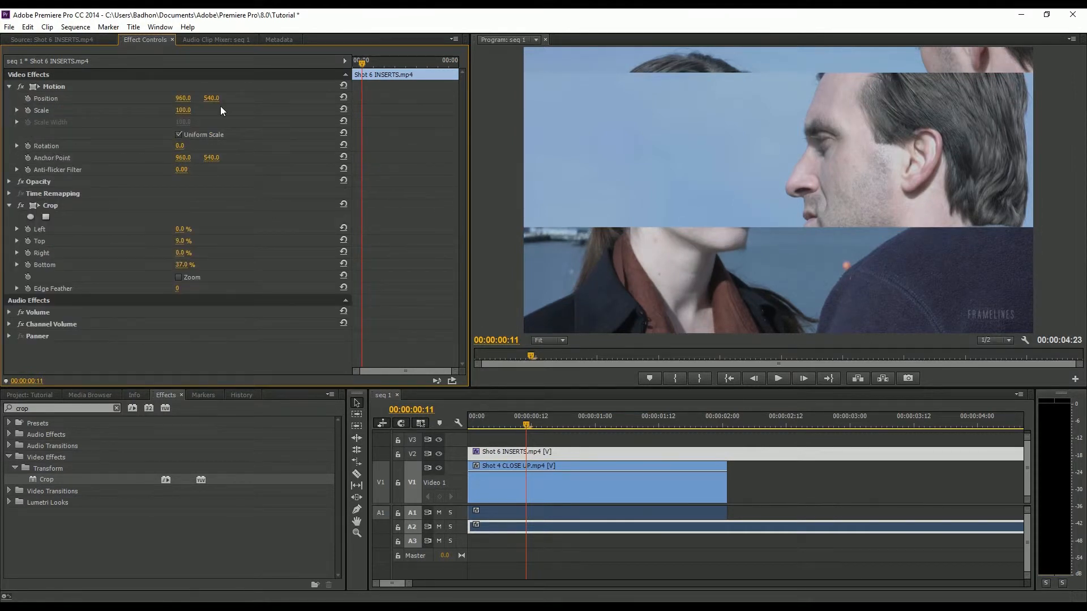
{"action": "left_click_drag", "start_coordinate": [211, 99], "coordinate": [152, 99]}
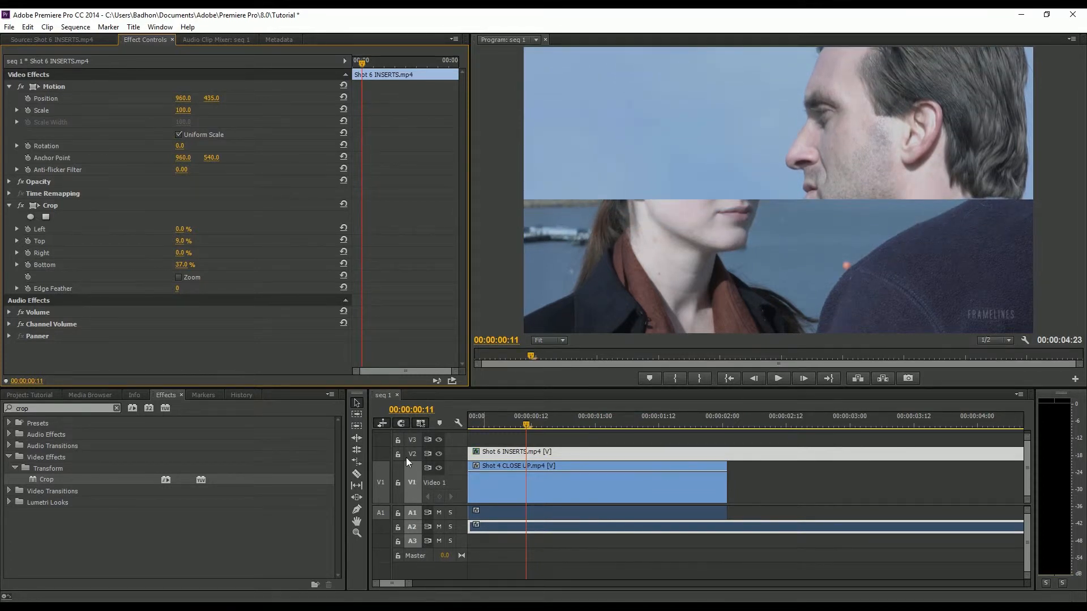
{"action": "left_click", "coordinate": [525, 458]}
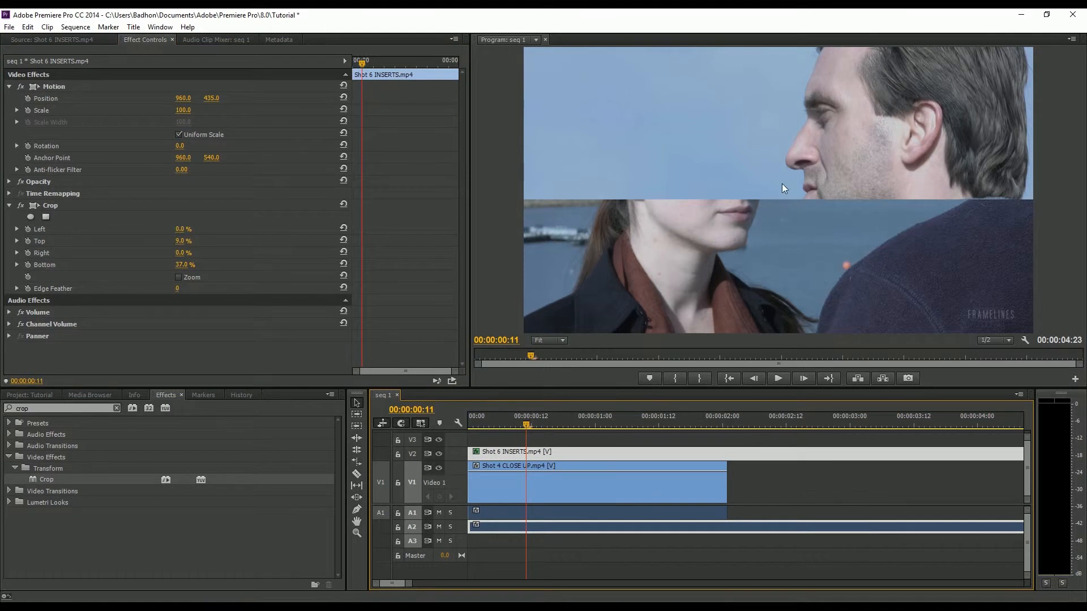
- Hide track V2 and apply Crop to Shot 4 CLOSE UP with Top at 13% and Bottom at 38%
{"action": "left_click", "coordinate": [439, 453]}
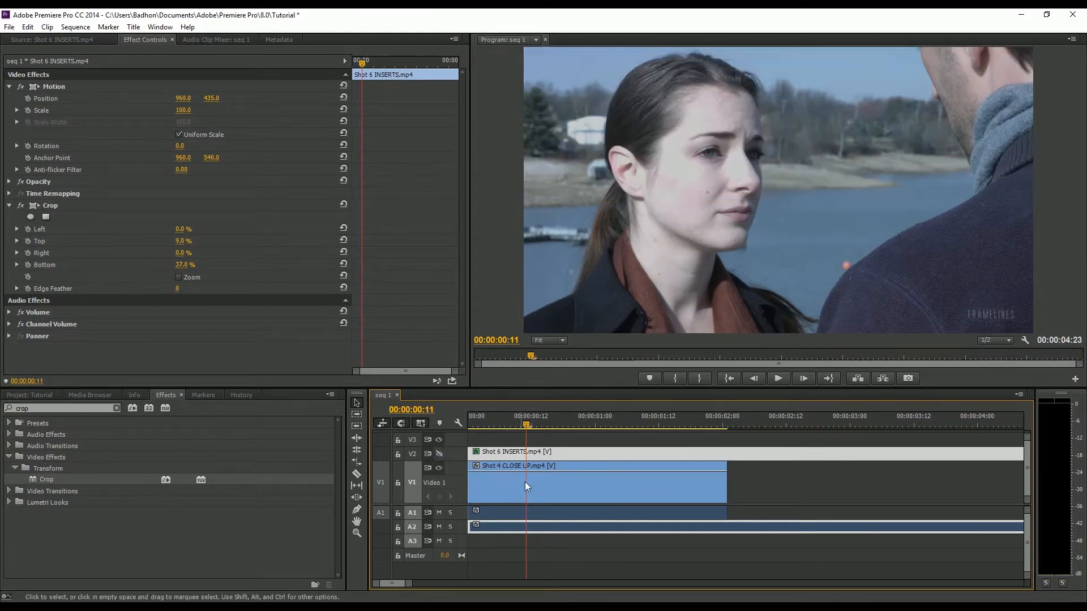
{"action": "left_click", "coordinate": [573, 499]}
{"action": "left_click_drag", "start_coordinate": [31, 480], "coordinate": [568, 498]}
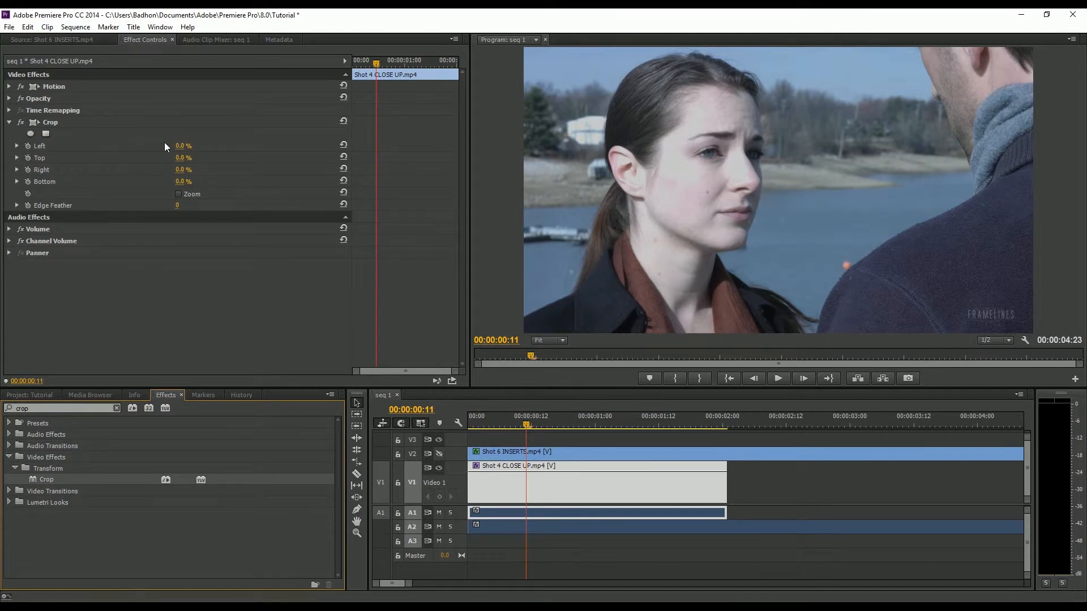
{"action": "left_click_drag", "start_coordinate": [183, 159], "coordinate": [227, 184]}
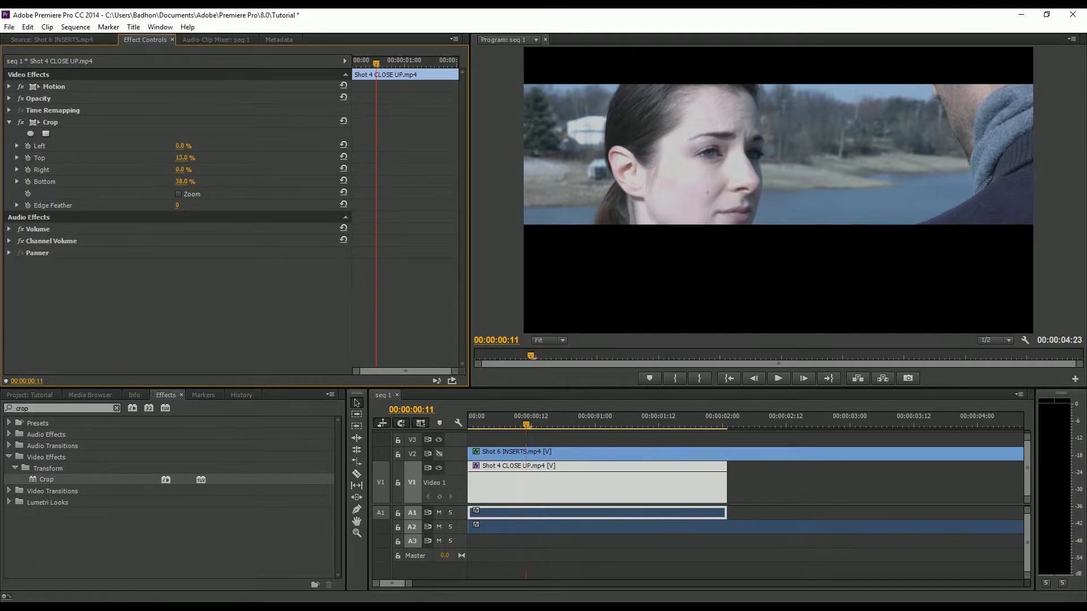
- Show track V2 again and set Shot 4 CLOSE UP's vertical Position to 958 so it fills the lower half
{"action": "left_click", "coordinate": [438, 454]}
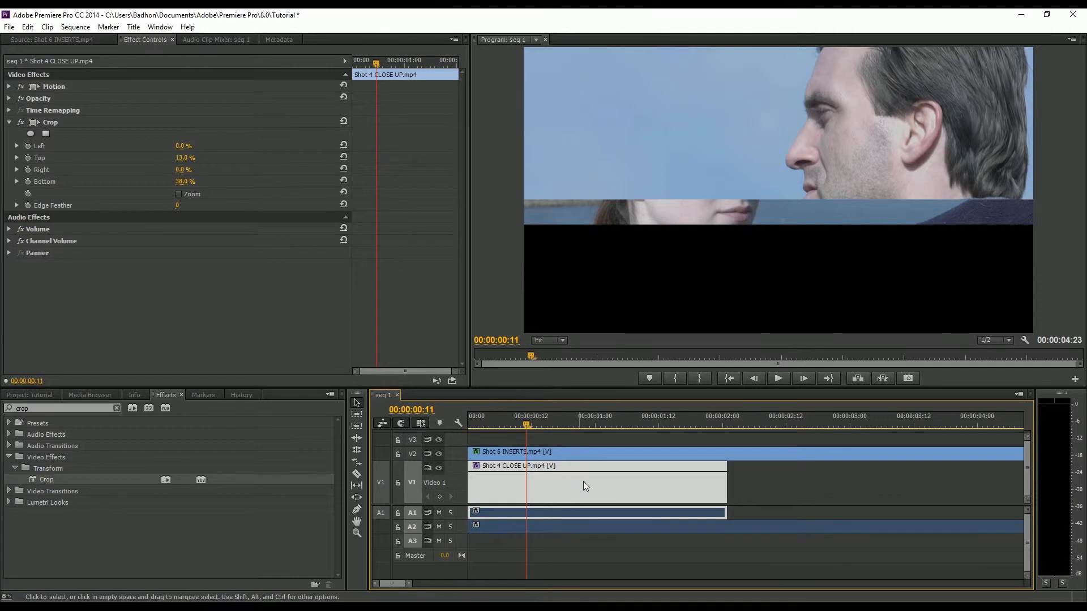
{"action": "left_click", "coordinate": [10, 86]}
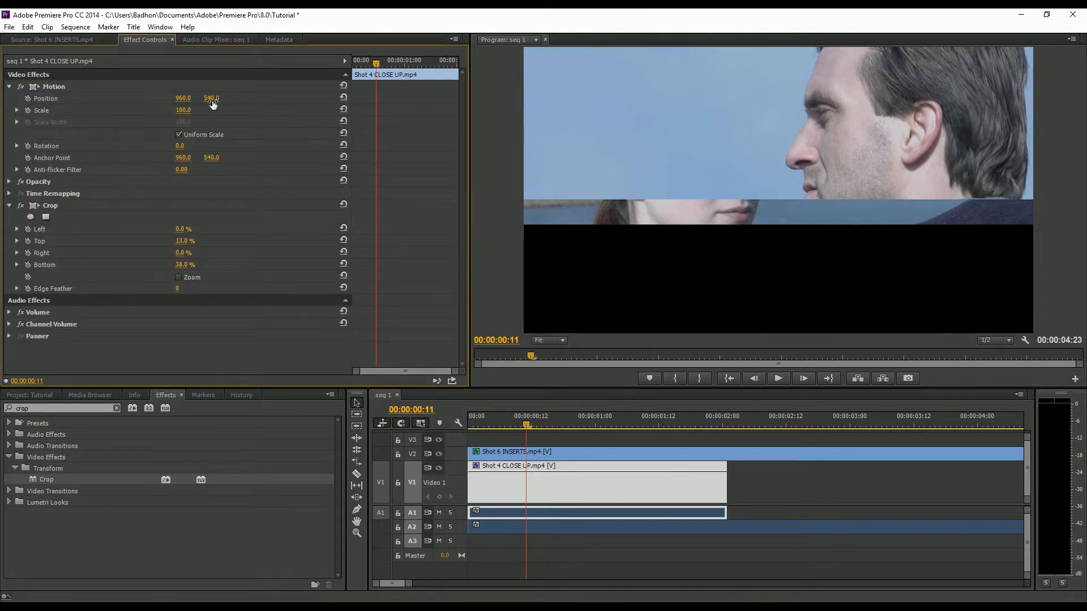
{"action": "left_click_drag", "start_coordinate": [213, 104], "coordinate": [448, 104]}
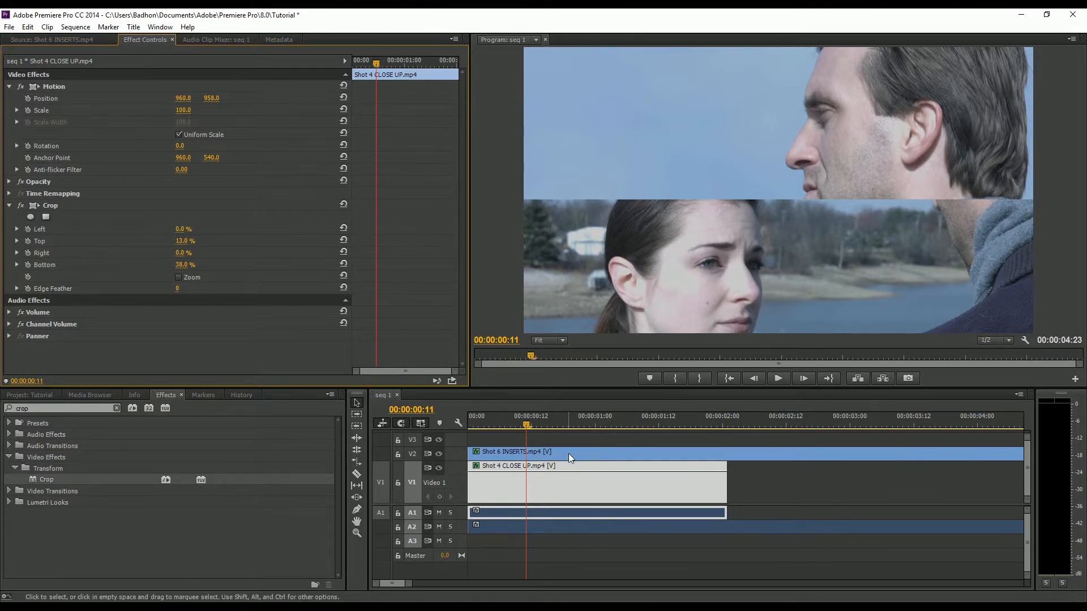
- Set the Scale of Shot 6 INSERTS and Shot 4 CLOSE UP to 120, and Shot 6 INSERTS' bottom Crop to 41%
{"action": "left_click", "coordinate": [547, 451]}
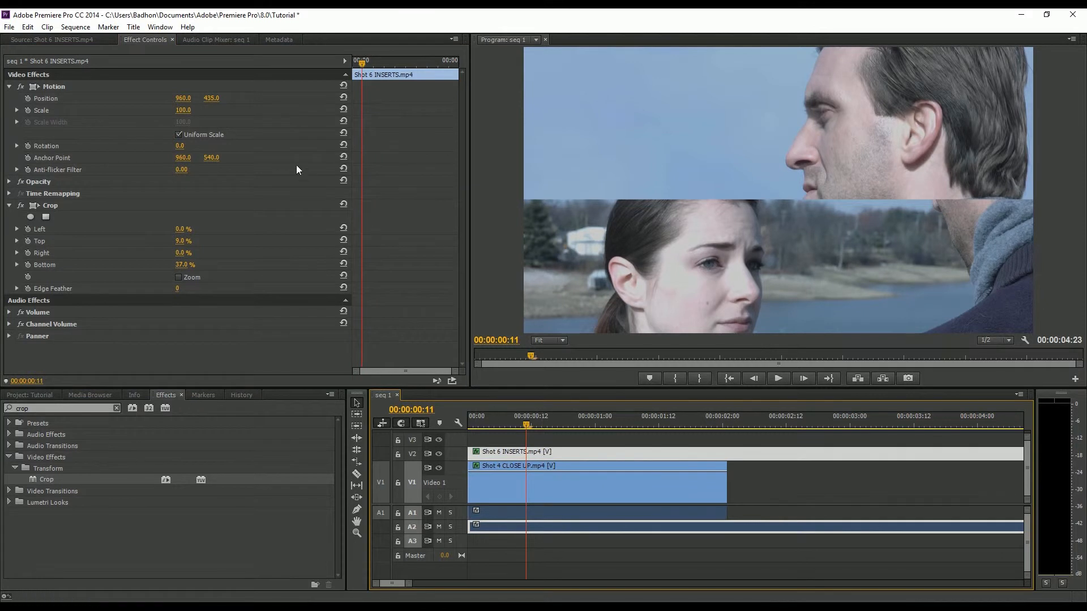
{"action": "left_click", "coordinate": [180, 109]}
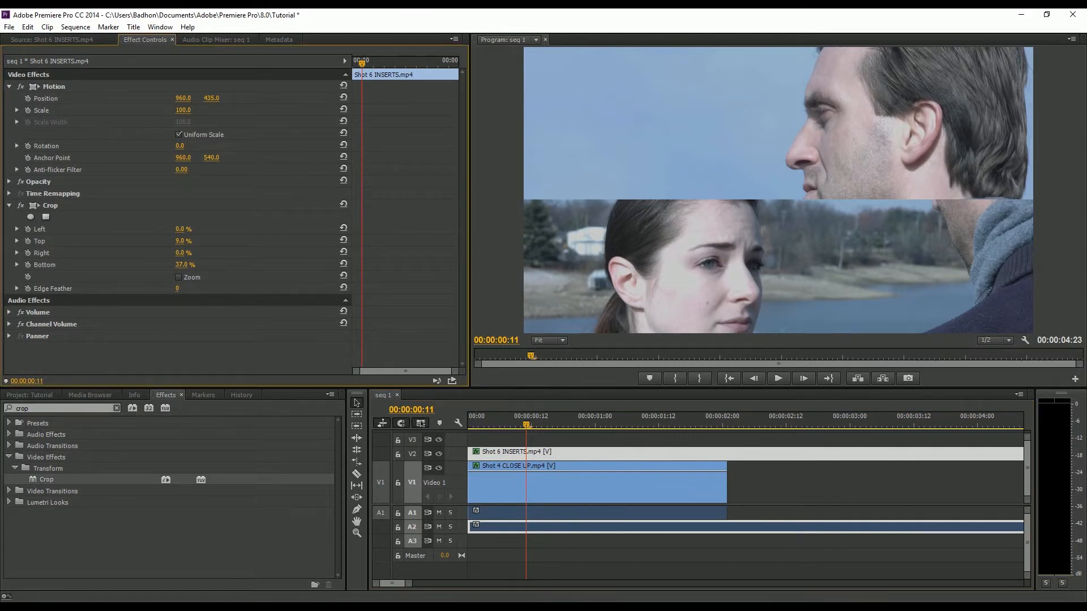
{"action": "type", "text": "120"}
{"action": "key", "text": "Return"}
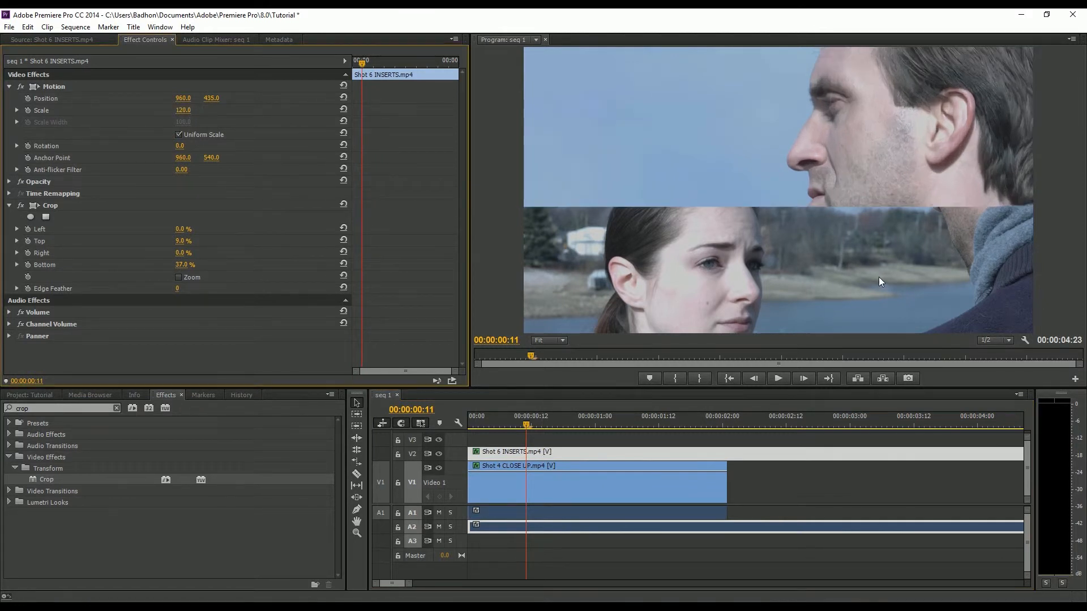
{"action": "left_click", "coordinate": [568, 487]}
{"action": "left_click", "coordinate": [183, 110]}
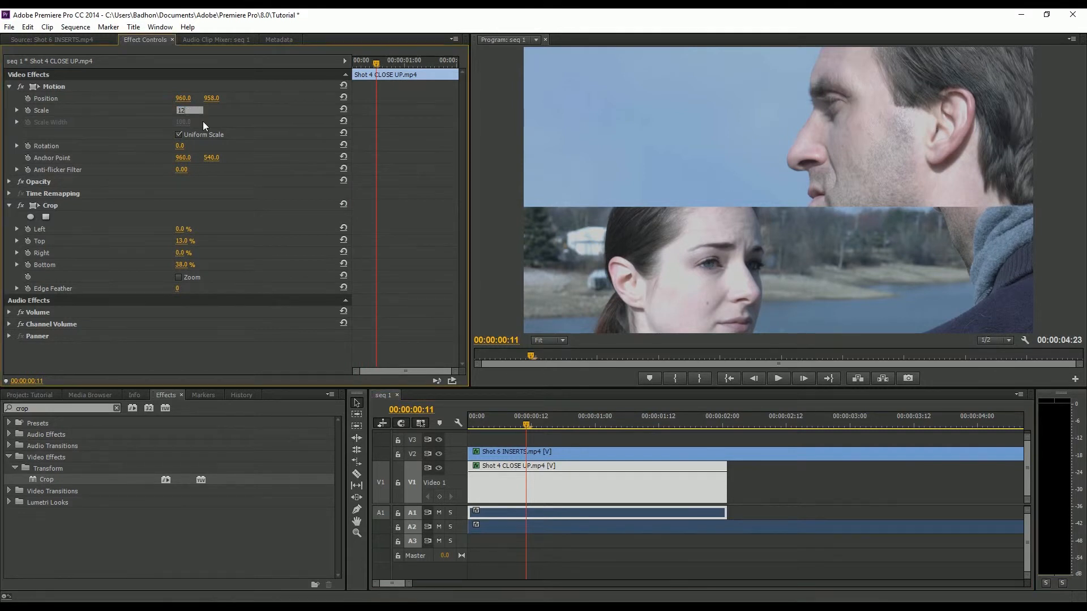
{"action": "type", "text": "120"}
{"action": "key", "text": "Return"}
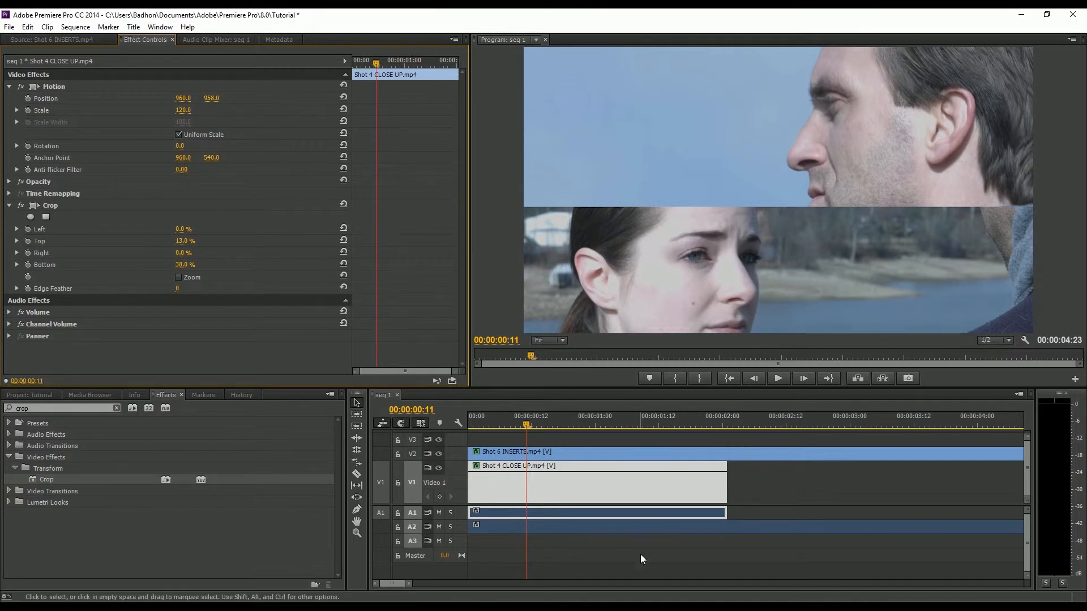
{"action": "left_click", "coordinate": [569, 455]}
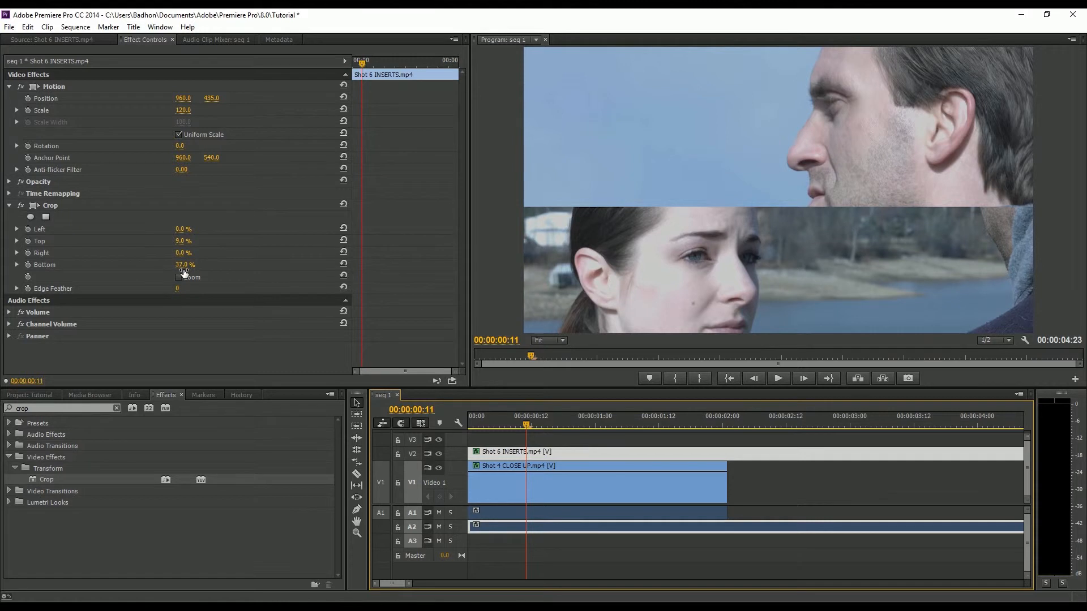
{"action": "left_click_drag", "start_coordinate": [180, 265], "coordinate": [182, 266]}
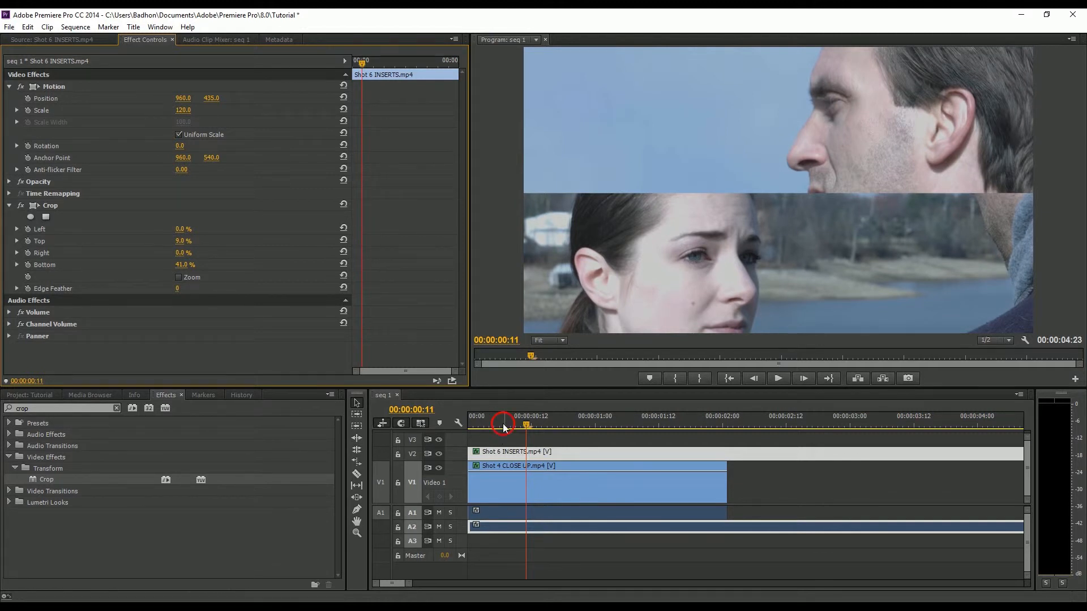
- Keyframe Shot 6 INSERTS' Position at 00:00:00:00 and shift it horizontally to the left at 00:00:01:21, keeping the frame's right edge covered
{"action": "left_click", "coordinate": [511, 453]}
{"action": "key", "text": "Home"}
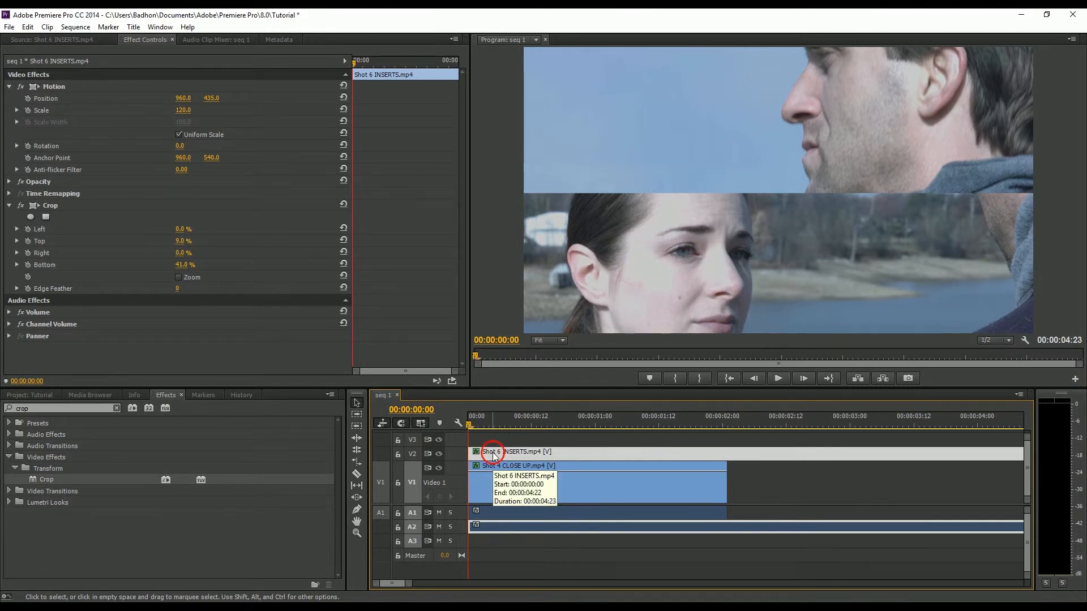
{"action": "left_click", "coordinate": [28, 98]}
{"action": "left_click_drag", "start_coordinate": [522, 425], "coordinate": [707, 426]}
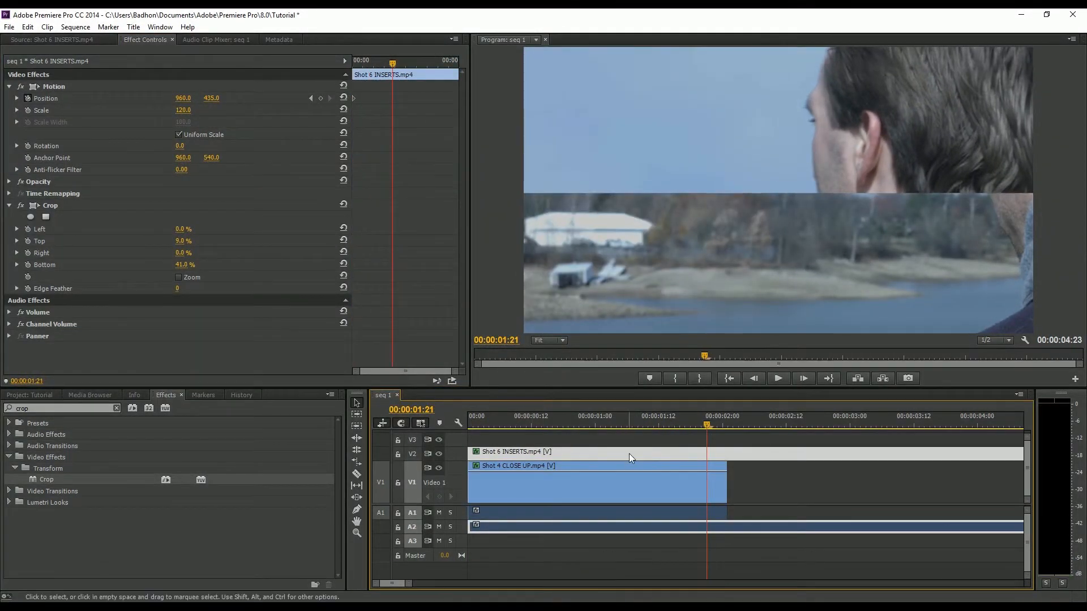
{"action": "left_click_drag", "start_coordinate": [182, 99], "coordinate": [60, 99]}
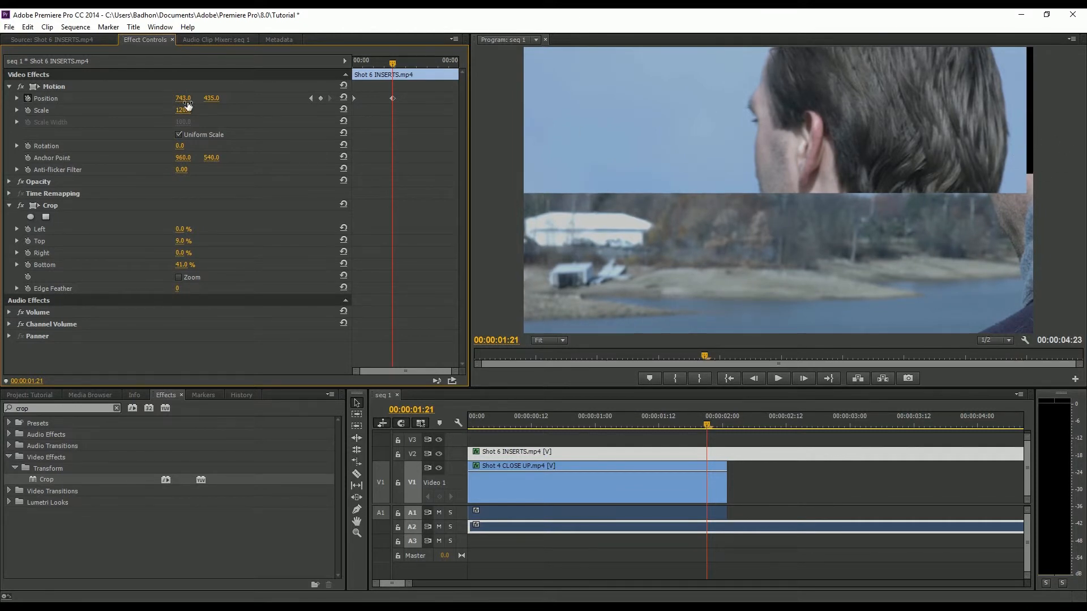
{"action": "left_click_drag", "start_coordinate": [183, 99], "coordinate": [200, 98]}
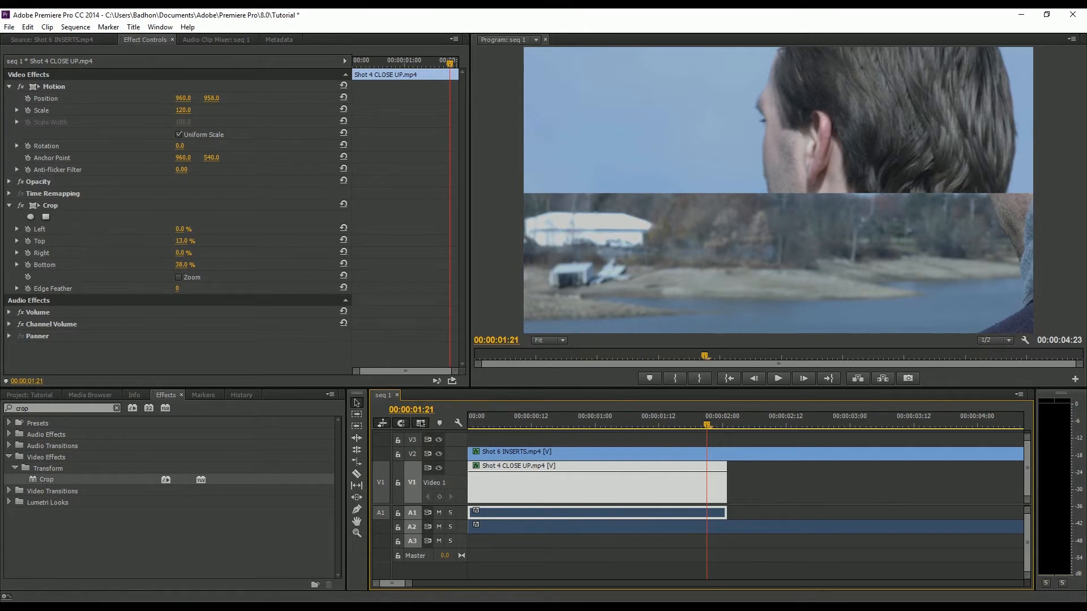
- Keyframe Shot 4 CLOSE UP's horizontal Position at 960 at 00:00:01:21 and 1139 at 00:00:00:00, and preview the split-screen animation
{"action": "left_click", "coordinate": [28, 99]}
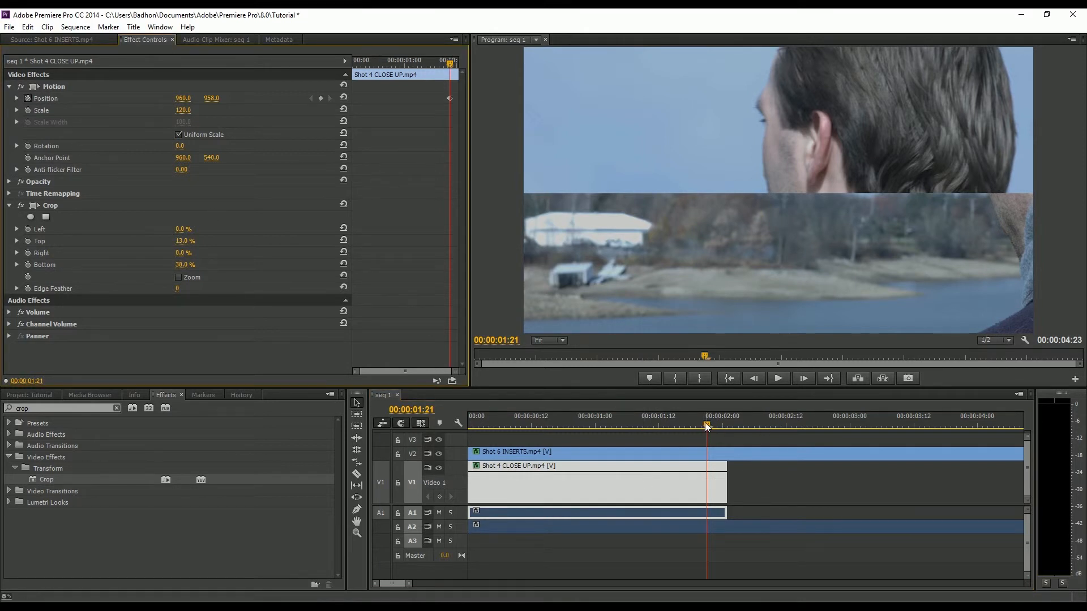
{"action": "left_click_drag", "start_coordinate": [707, 424], "coordinate": [447, 435]}
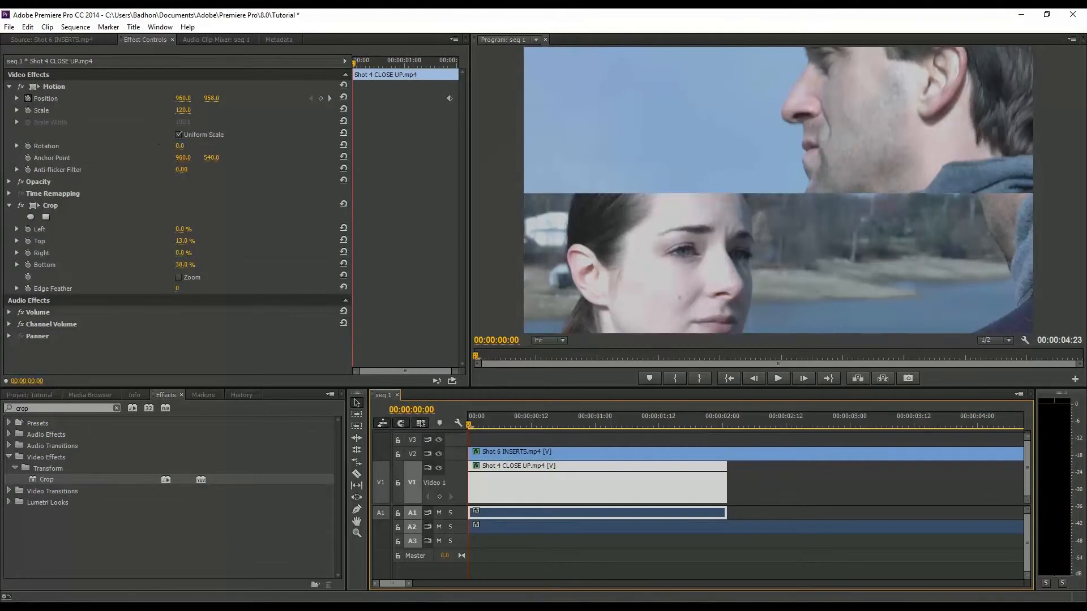
{"action": "left_click_drag", "start_coordinate": [183, 99], "coordinate": [285, 99]}
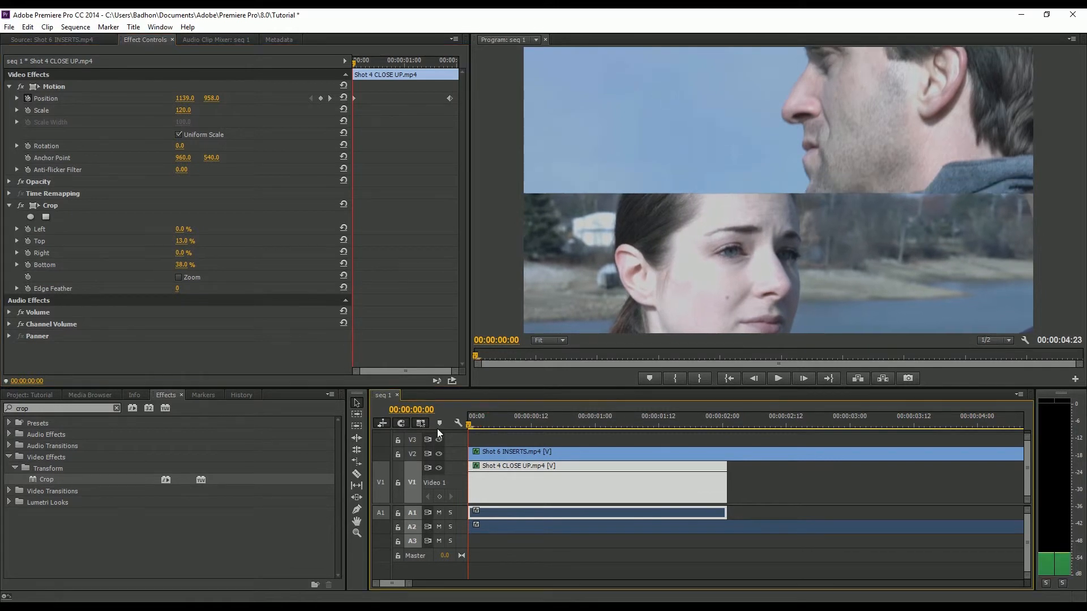
{"action": "left_click", "coordinate": [779, 378]}
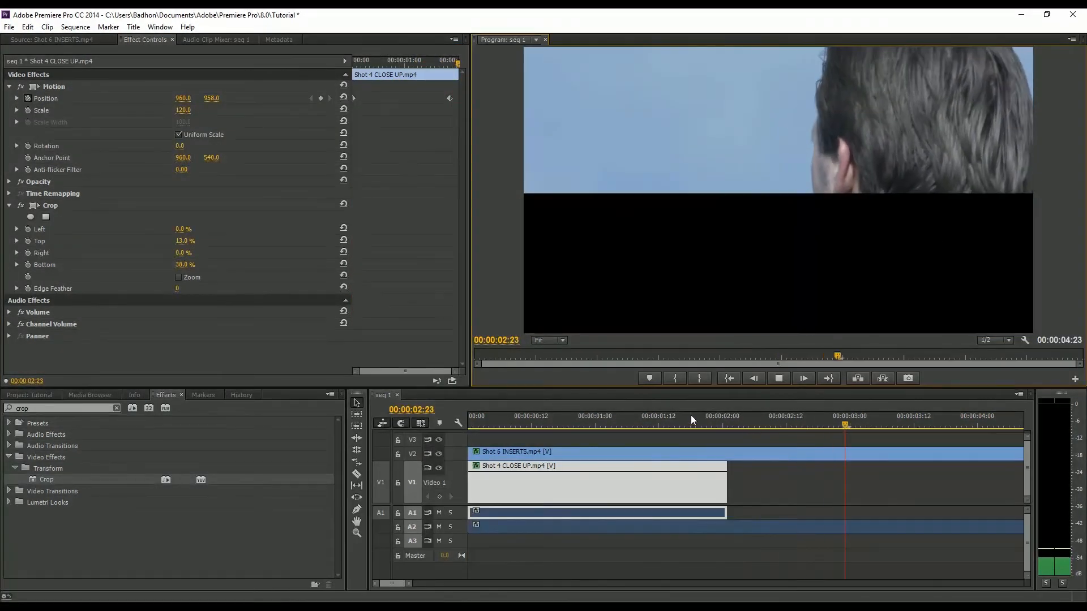
{"action": "left_click_drag", "start_coordinate": [690, 415], "coordinate": [515, 439]}
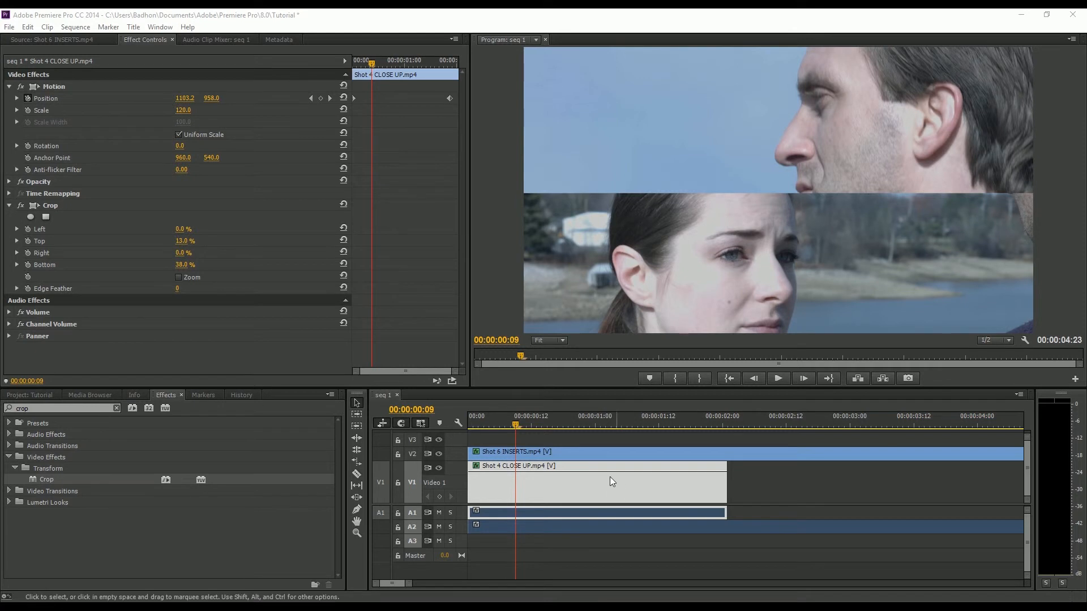
- Collapse video track V1, expand audio track A1, and enlarge the timeline area for audio work
{"action": "double_click", "coordinate": [460, 467]}
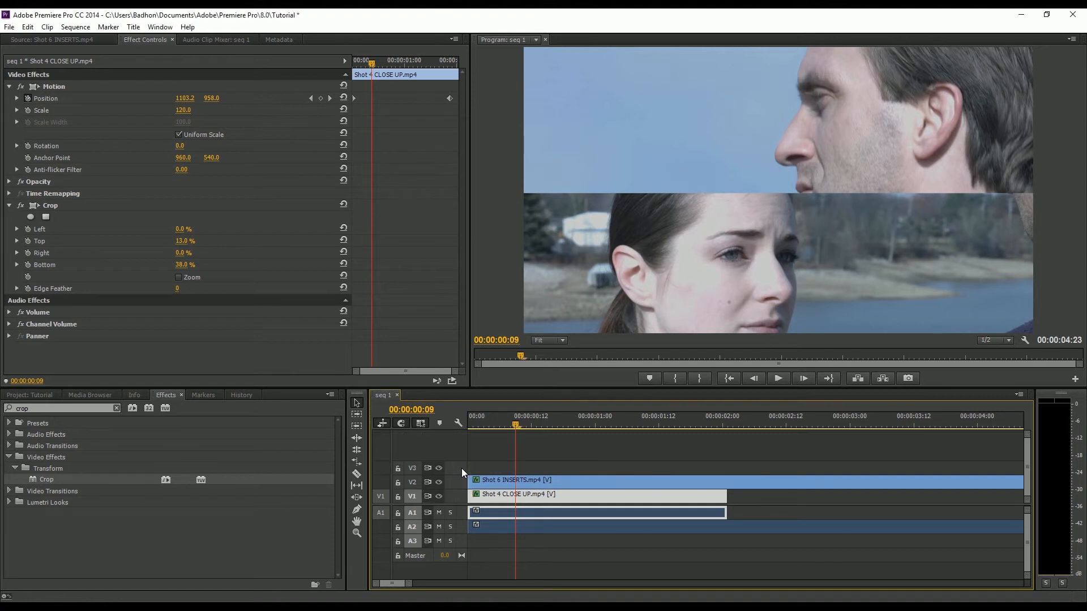
{"action": "double_click", "coordinate": [463, 511]}
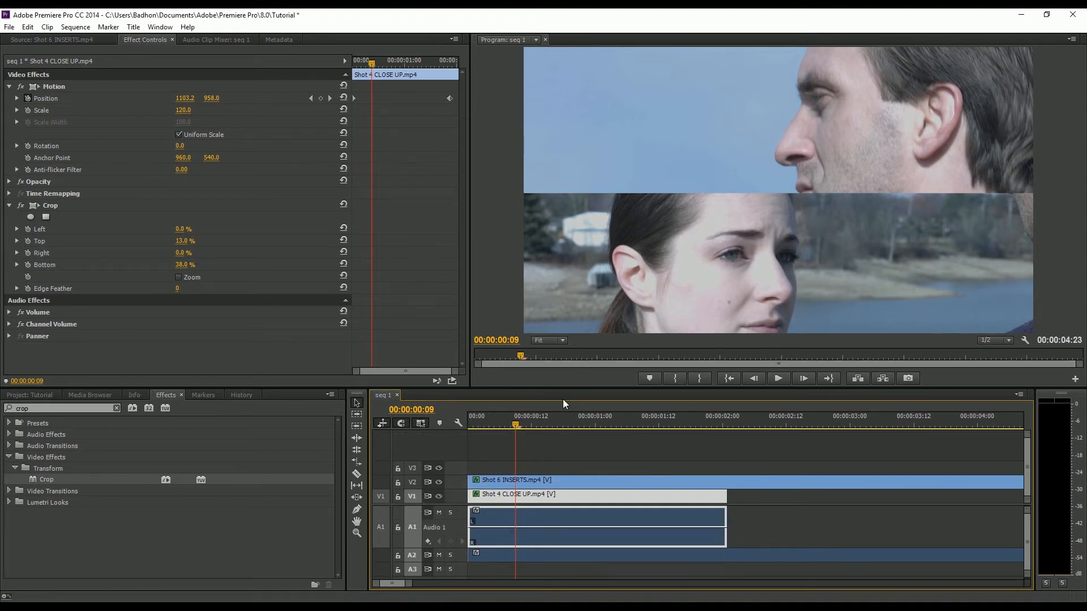
{"action": "left_click_drag", "start_coordinate": [563, 390], "coordinate": [563, 331]}
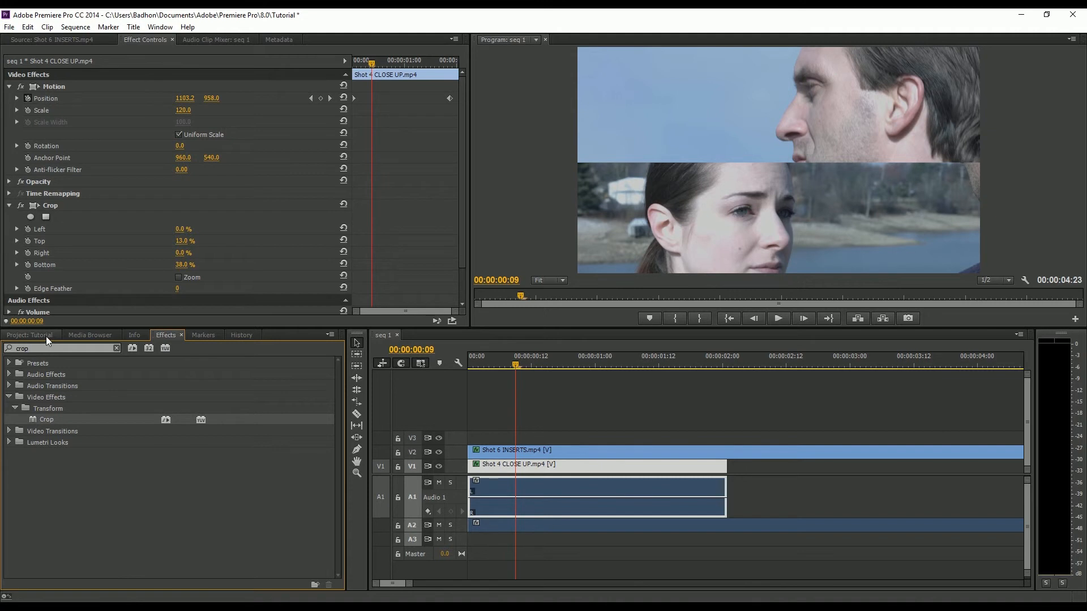
- Import the music file ChristmasJoy from the music folder into the project
{"action": "left_click", "coordinate": [46, 336]}
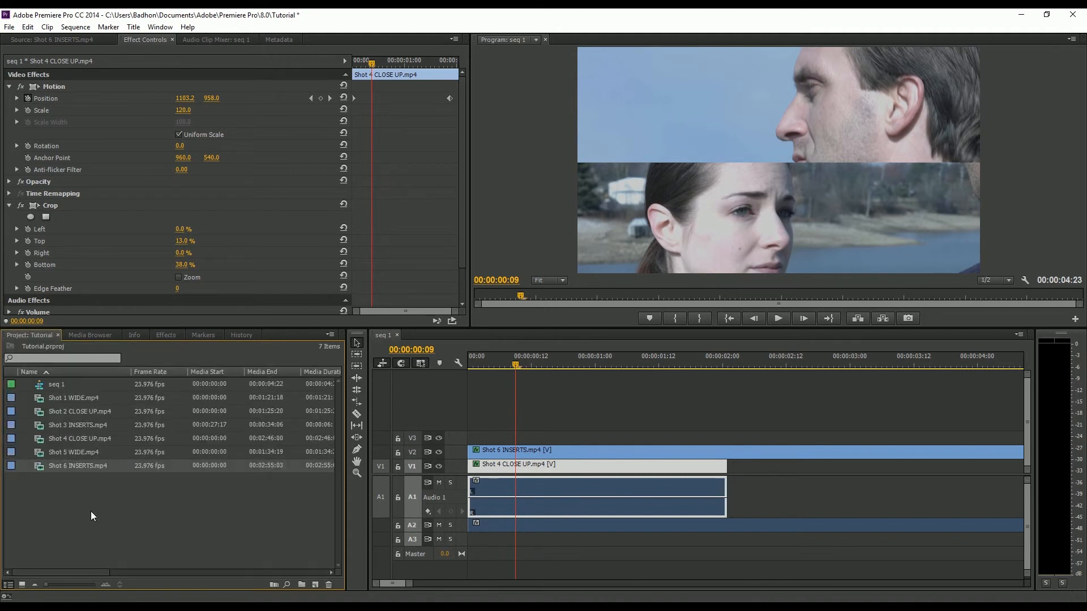
{"action": "double_click", "coordinate": [158, 532]}
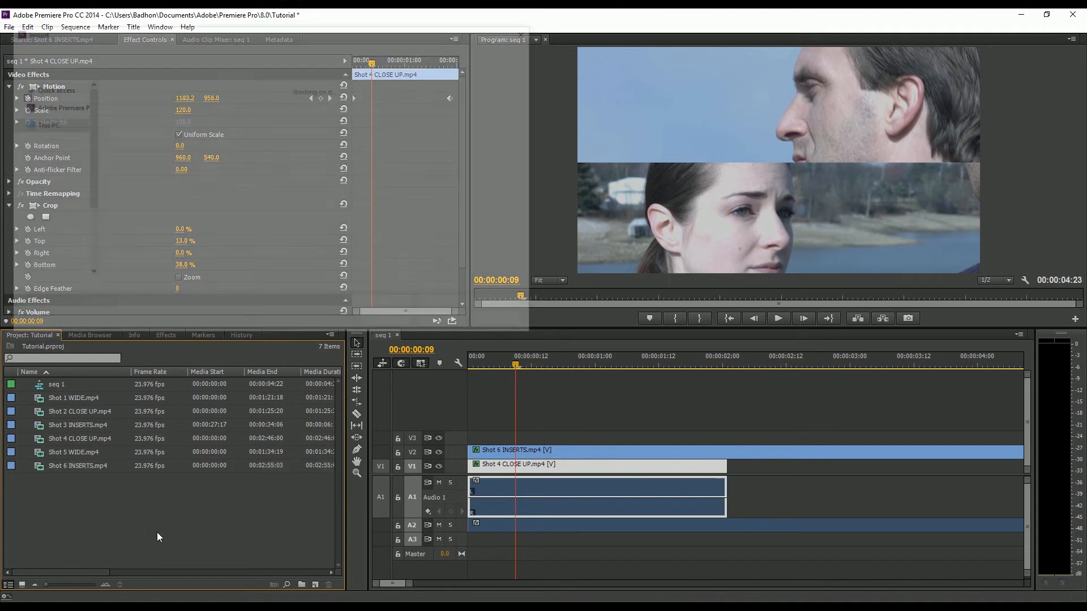
{"action": "double_click", "coordinate": [192, 113]}
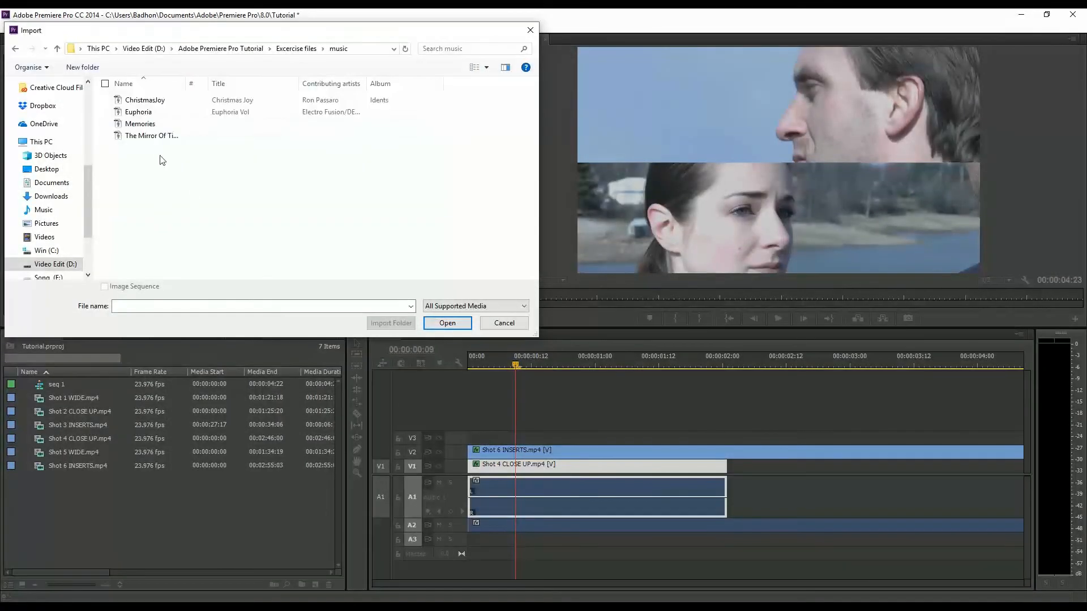
{"action": "left_click", "coordinate": [143, 102]}
{"action": "double_click", "coordinate": [143, 102]}
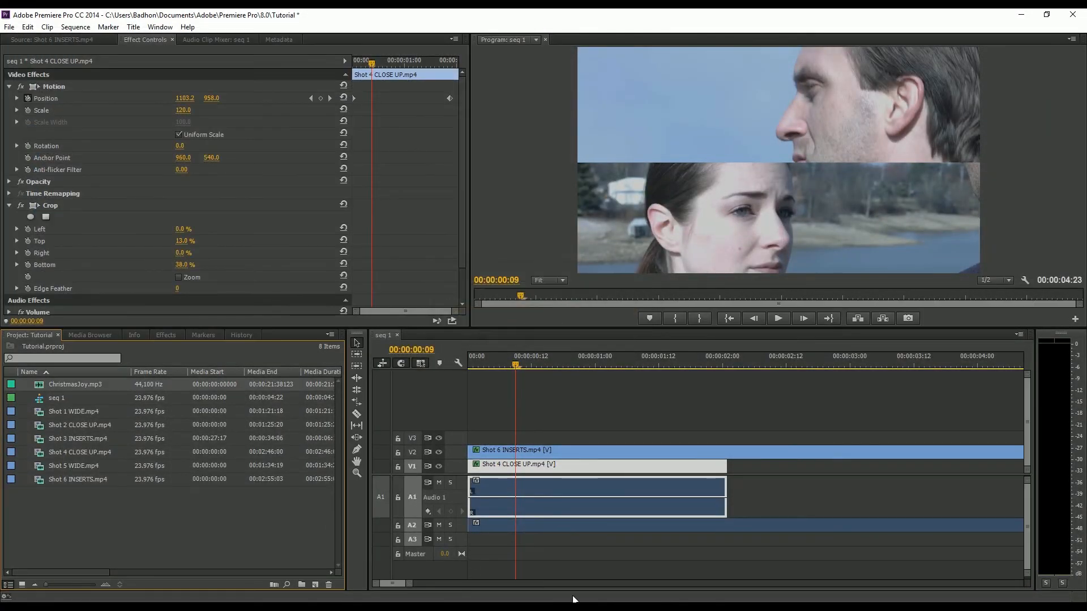
- Delete all existing clips from the sequence and place ChristmasJoy.mp3 at the start of audio track A1
{"action": "left_click_drag", "start_coordinate": [410, 583], "coordinate": [514, 583]}
{"action": "left_click_drag", "start_coordinate": [579, 433], "coordinate": [476, 538]}
{"action": "key", "text": "Delete"}
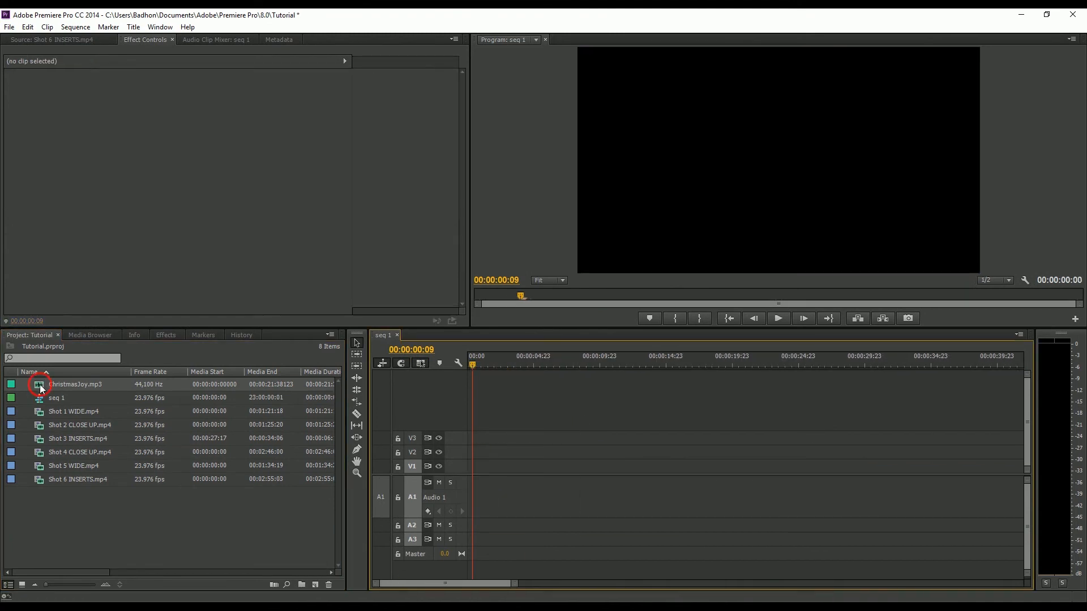
{"action": "left_click_drag", "start_coordinate": [46, 385], "coordinate": [499, 488]}
{"action": "left_click_drag", "start_coordinate": [504, 582], "coordinate": [463, 593]}
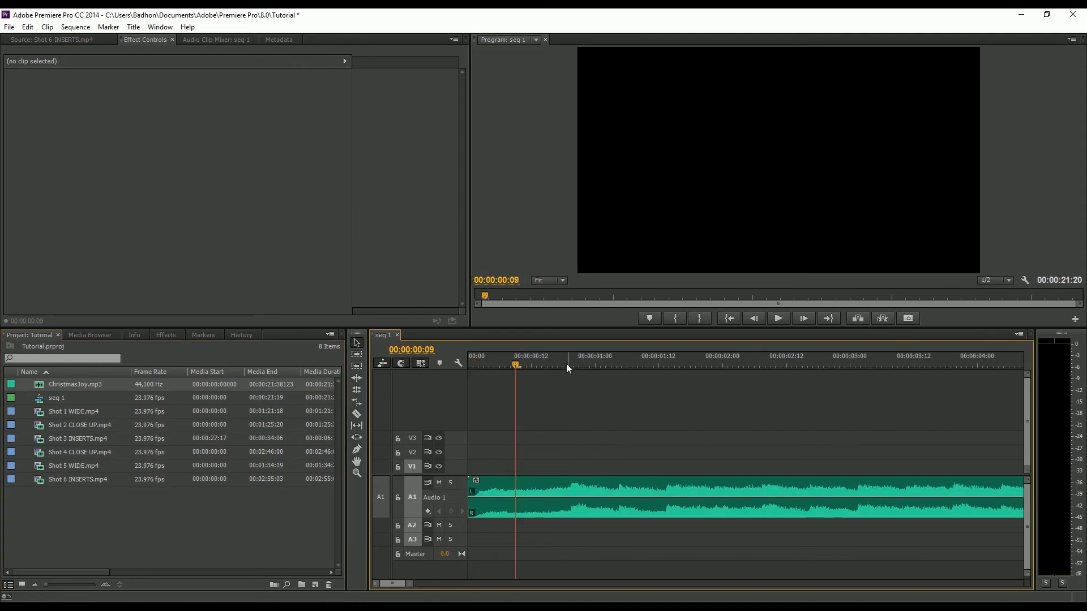
- Cut ChristmasJoy.mp3 at 00:00:00:19, delete the part before the cut, and close the gap it leaves
{"action": "left_click", "coordinate": [567, 364]}
{"action": "key", "text": "c"}
{"action": "left_click", "coordinate": [569, 496]}
{"action": "key", "text": "v"}
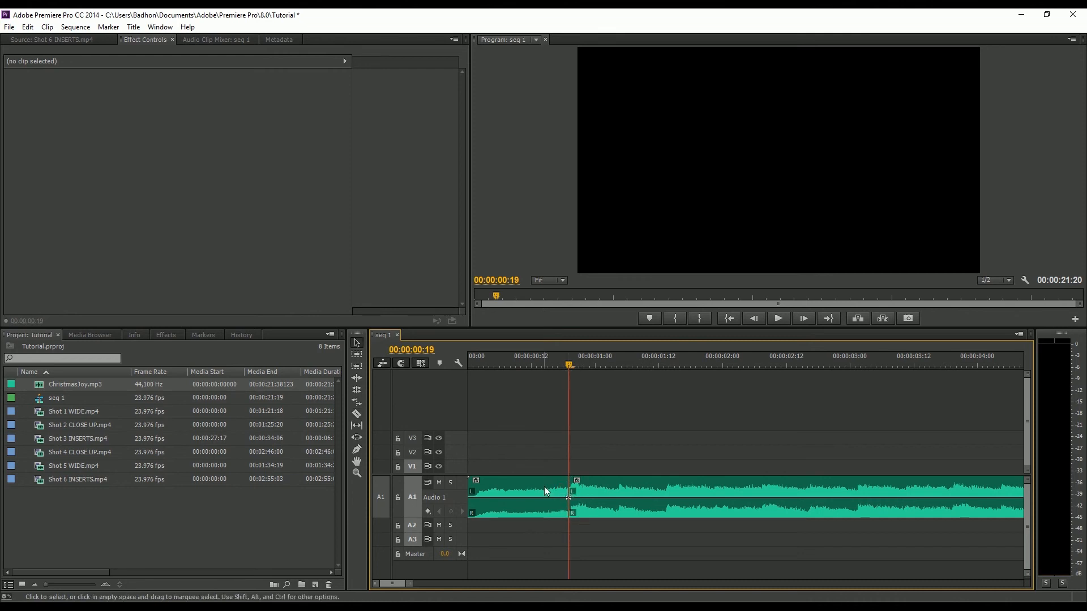
{"action": "left_click", "coordinate": [509, 492]}
{"action": "key", "text": "Delete"}
{"action": "left_click", "coordinate": [497, 488]}
{"action": "key", "text": "Delete"}
- Play the trimmed music from the start of the sequence to hear how abruptly it begins
{"action": "left_click_drag", "start_coordinate": [497, 362], "coordinate": [420, 362]}
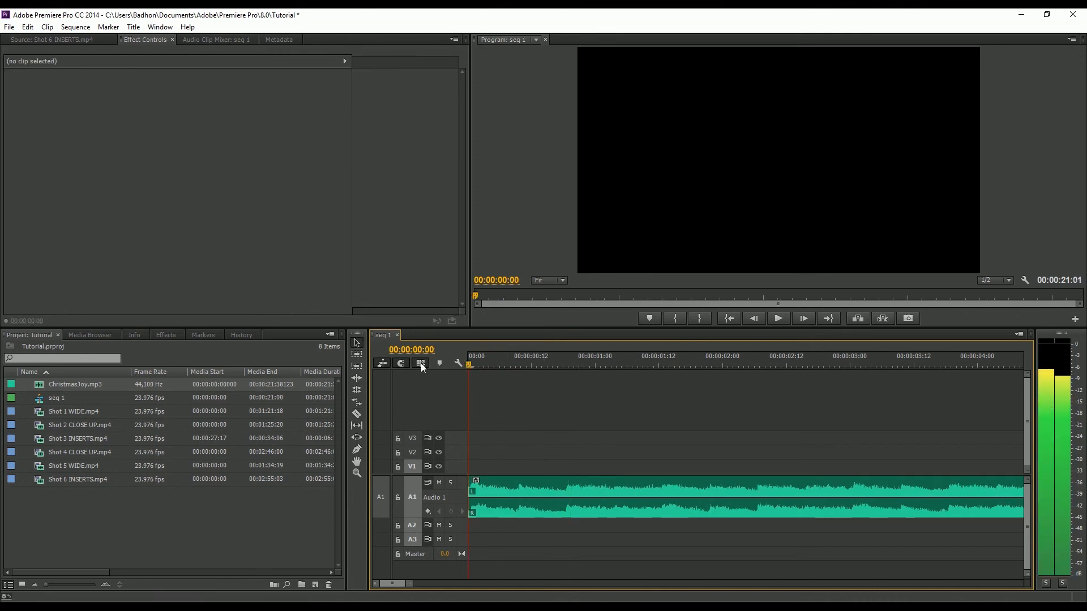
{"action": "left_click", "coordinate": [778, 318]}
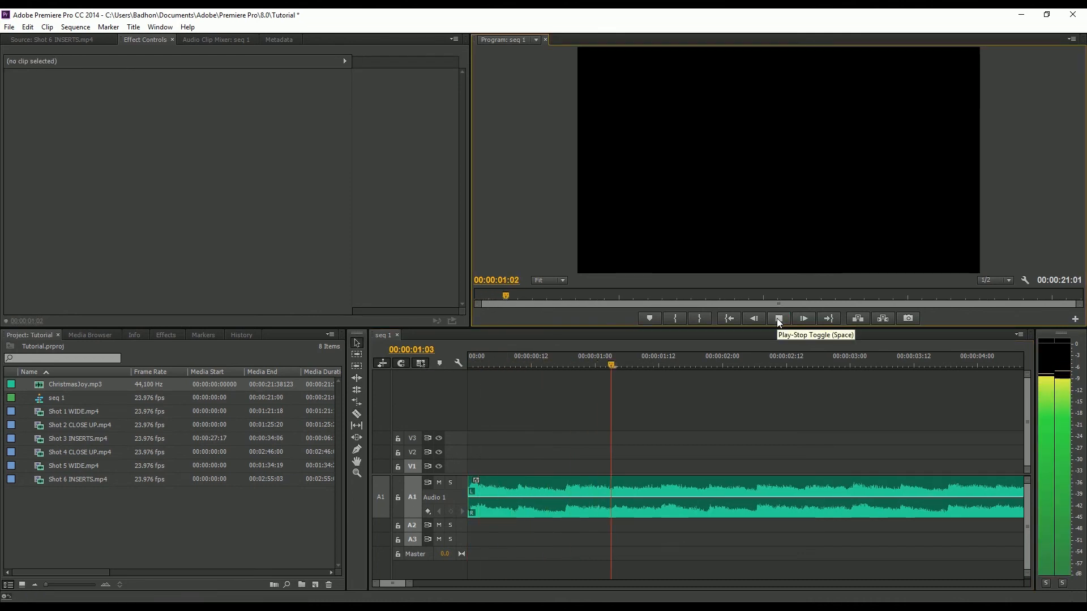
{"action": "left_click", "coordinate": [777, 318]}
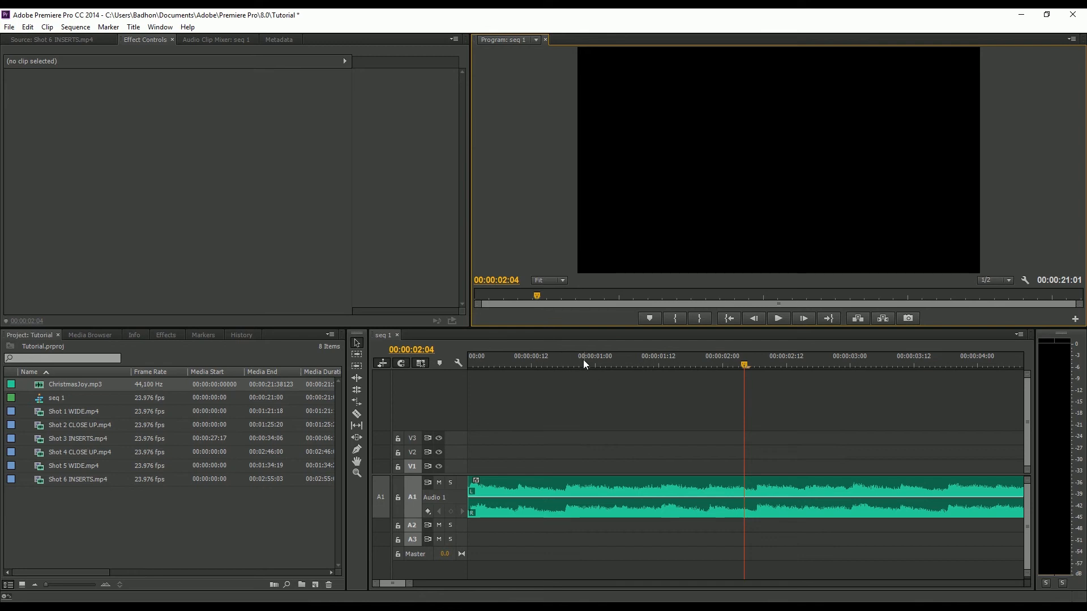
- Add volume keyframes to ChristmasJoy.mp3 at 00:00:00:00 and 00:00:02:00, and lower the first one to create a fade-in
{"action": "left_click_drag", "start_coordinate": [583, 359], "coordinate": [459, 365]}
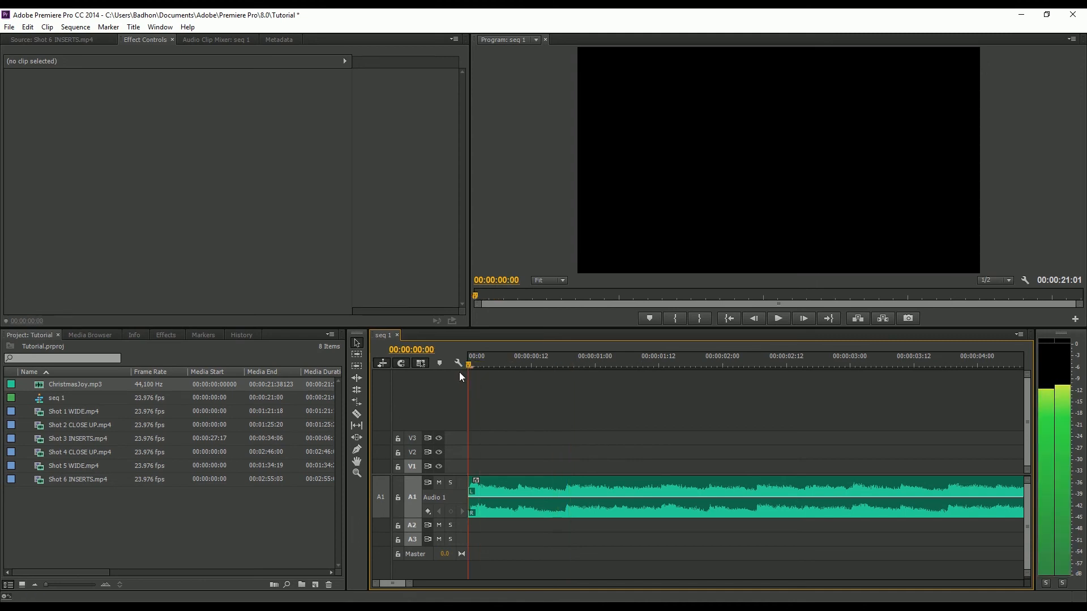
{"action": "left_click", "coordinate": [484, 499]}
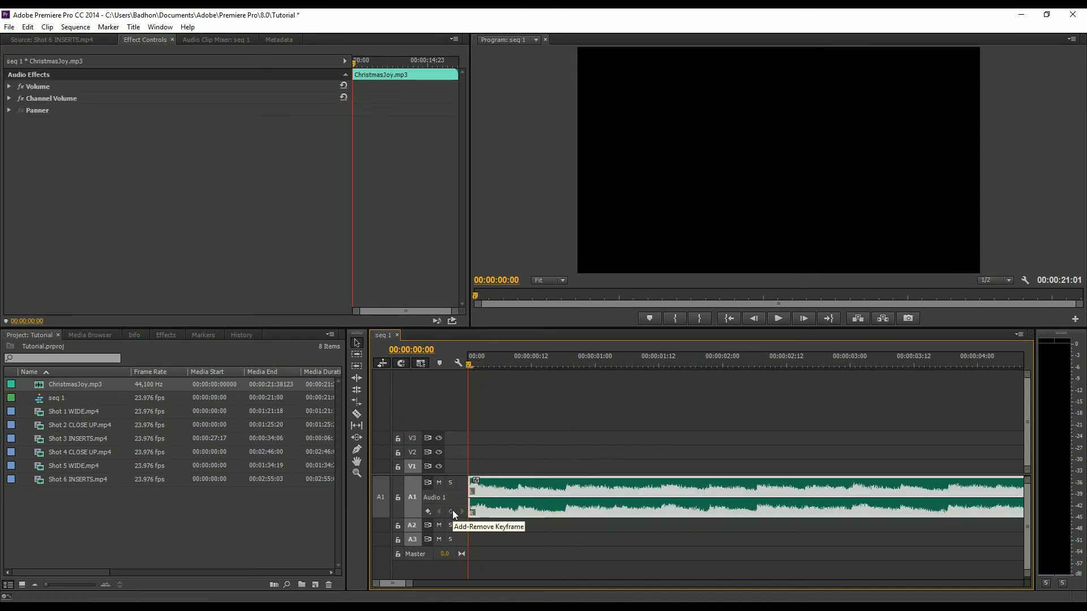
{"action": "left_click", "coordinate": [452, 511]}
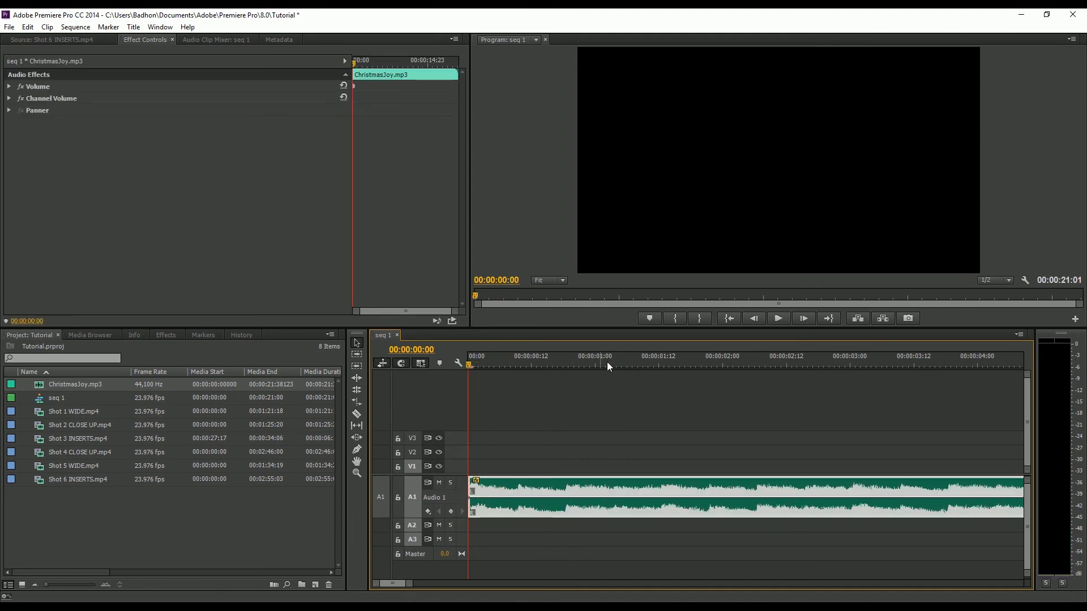
{"action": "left_click", "coordinate": [725, 360]}
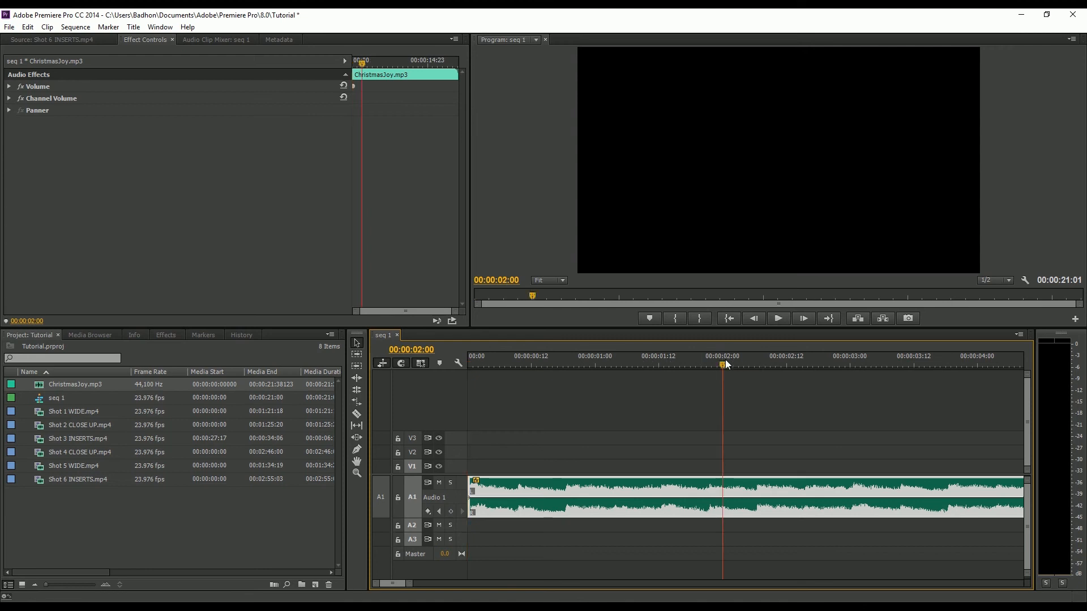
{"action": "left_click", "coordinate": [453, 511]}
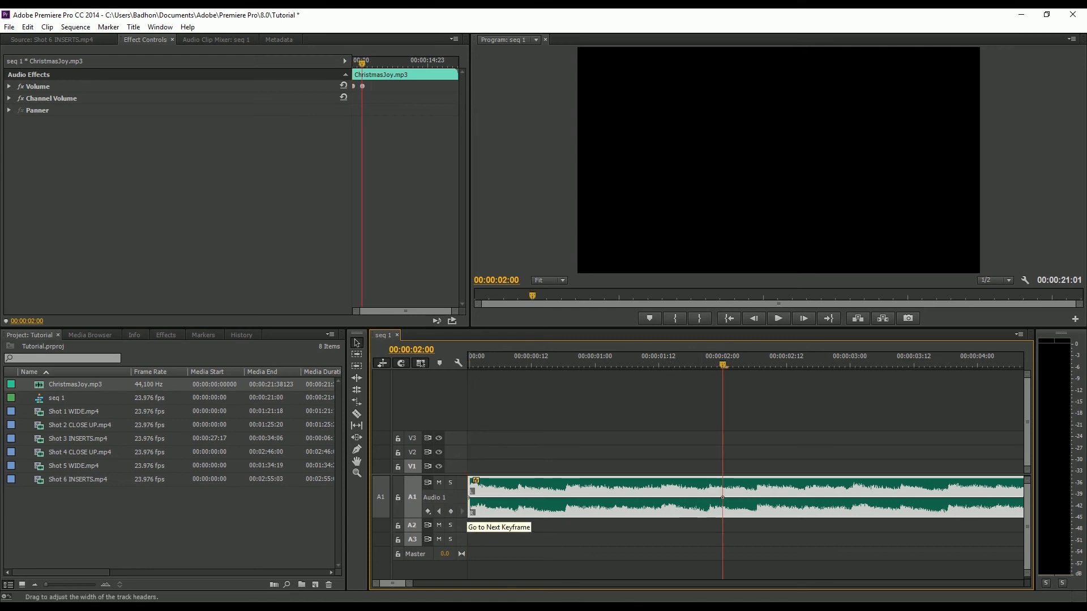
{"action": "left_click", "coordinate": [495, 360]}
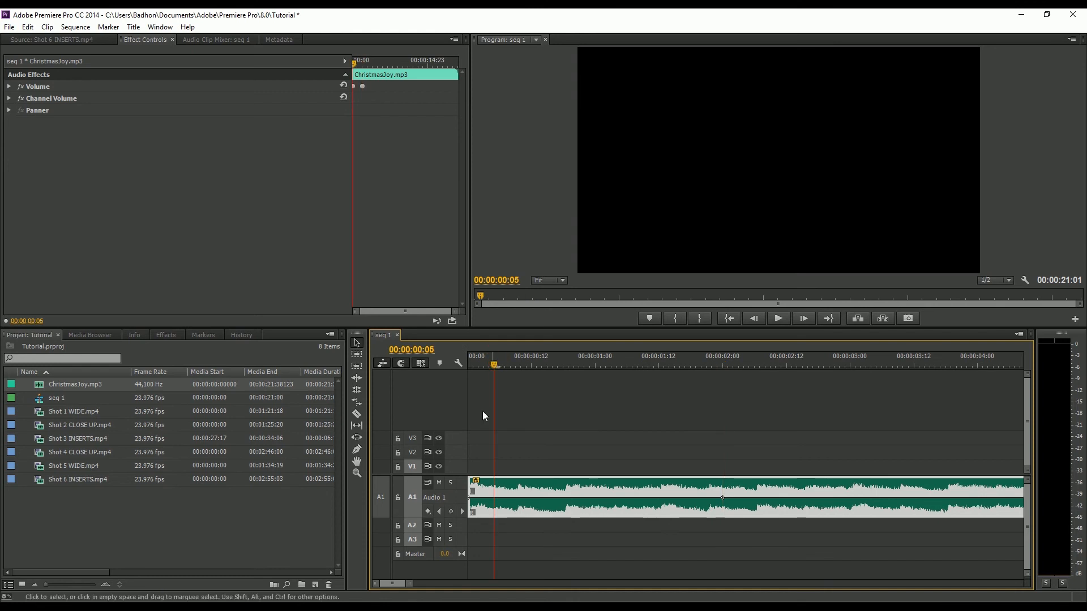
{"action": "left_click_drag", "start_coordinate": [470, 499], "coordinate": [470, 513]}
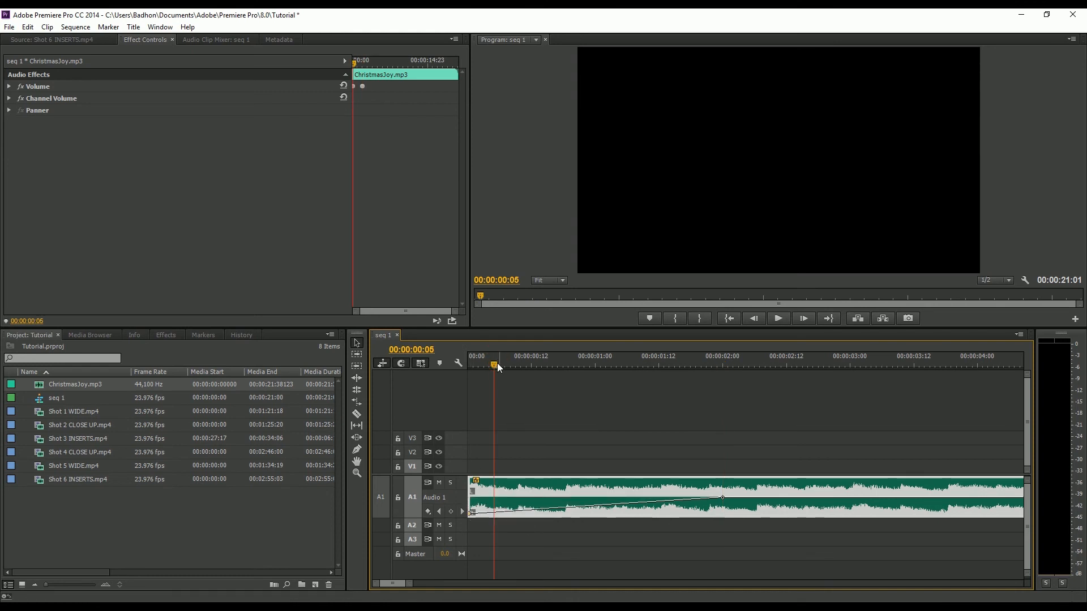
- Play the music from the start of the sequence to check the keyframed fade-in
{"action": "left_click_drag", "start_coordinate": [497, 362], "coordinate": [467, 368]}
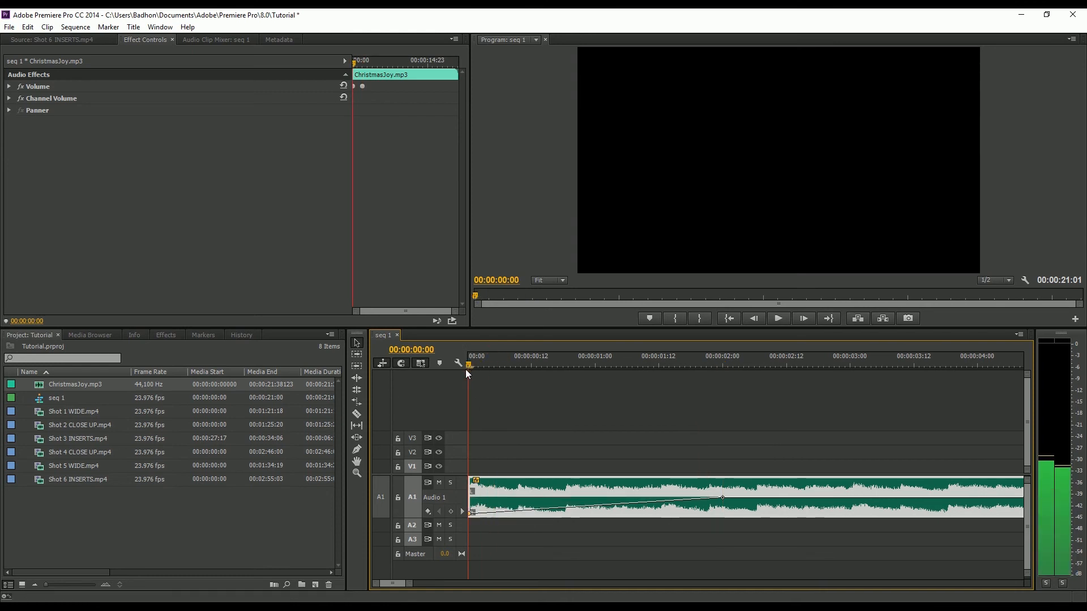
{"action": "left_click", "coordinate": [779, 320]}
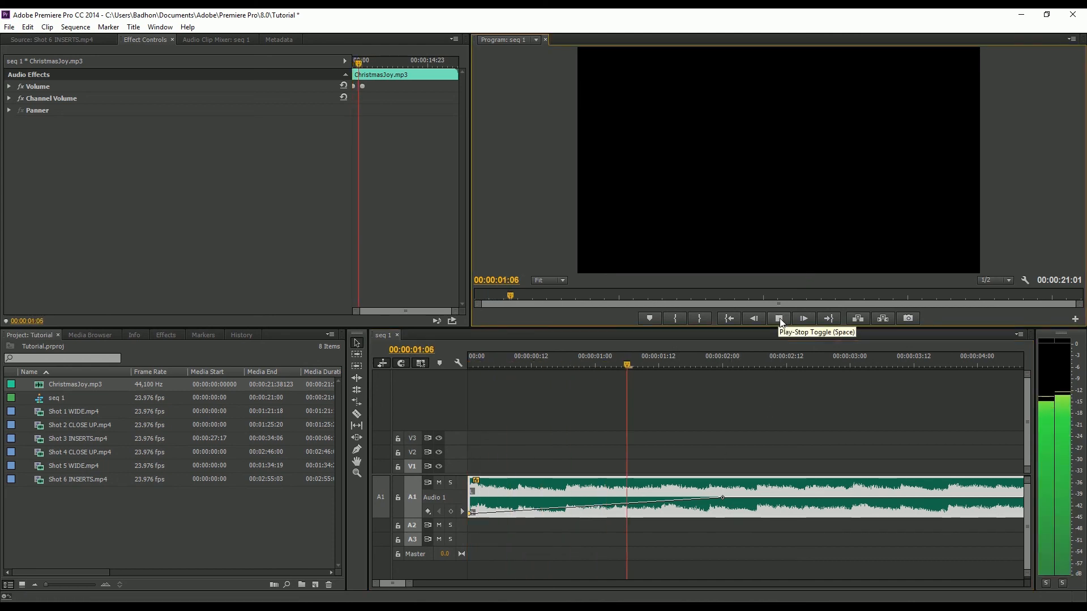
{"action": "left_click", "coordinate": [779, 320]}
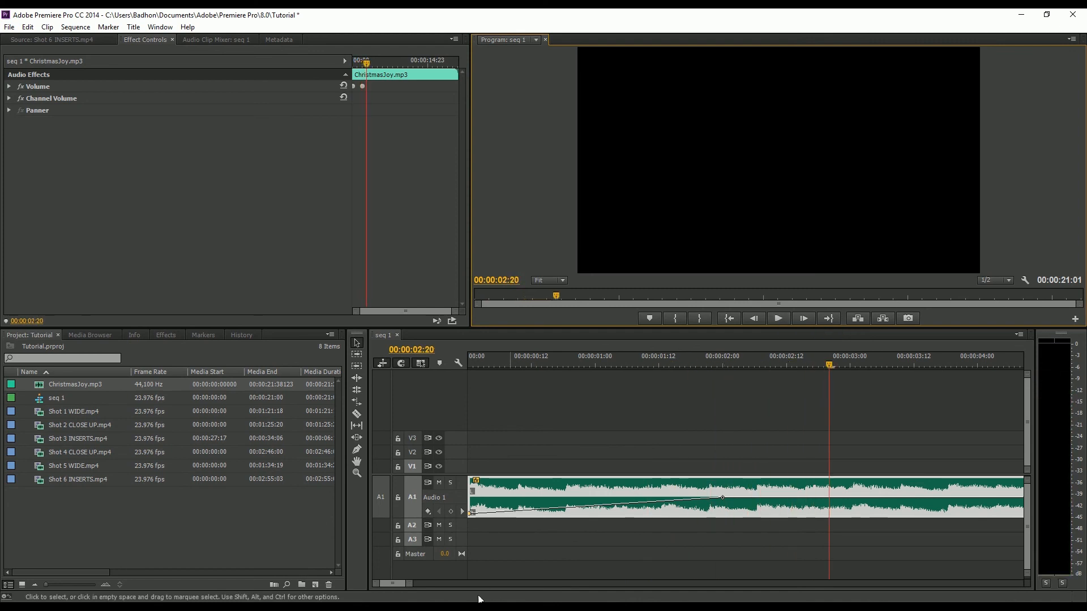
{"action": "left_click_drag", "start_coordinate": [410, 584], "coordinate": [456, 575]}
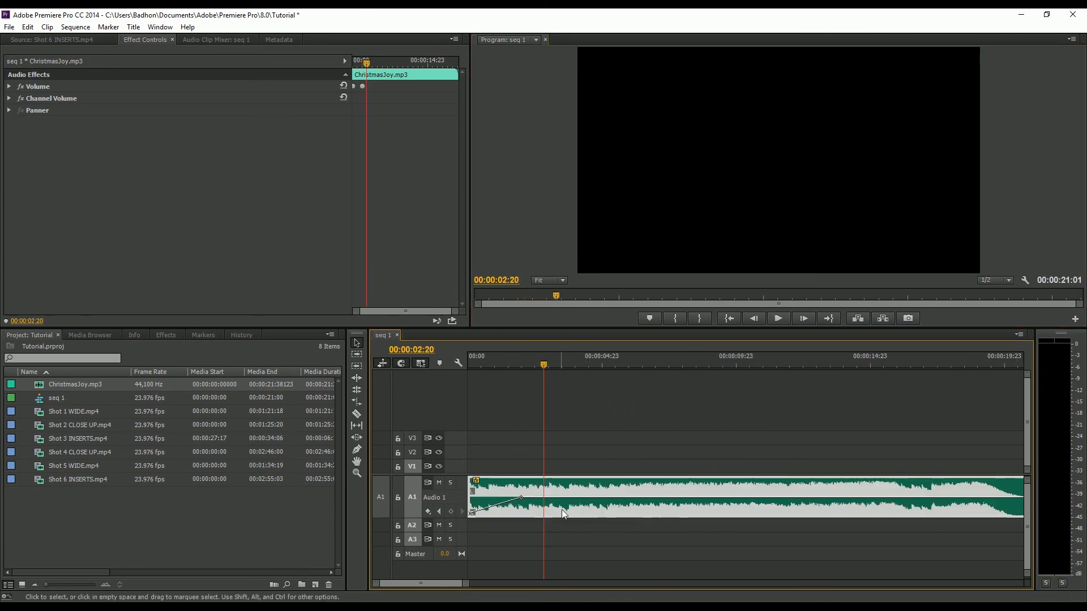